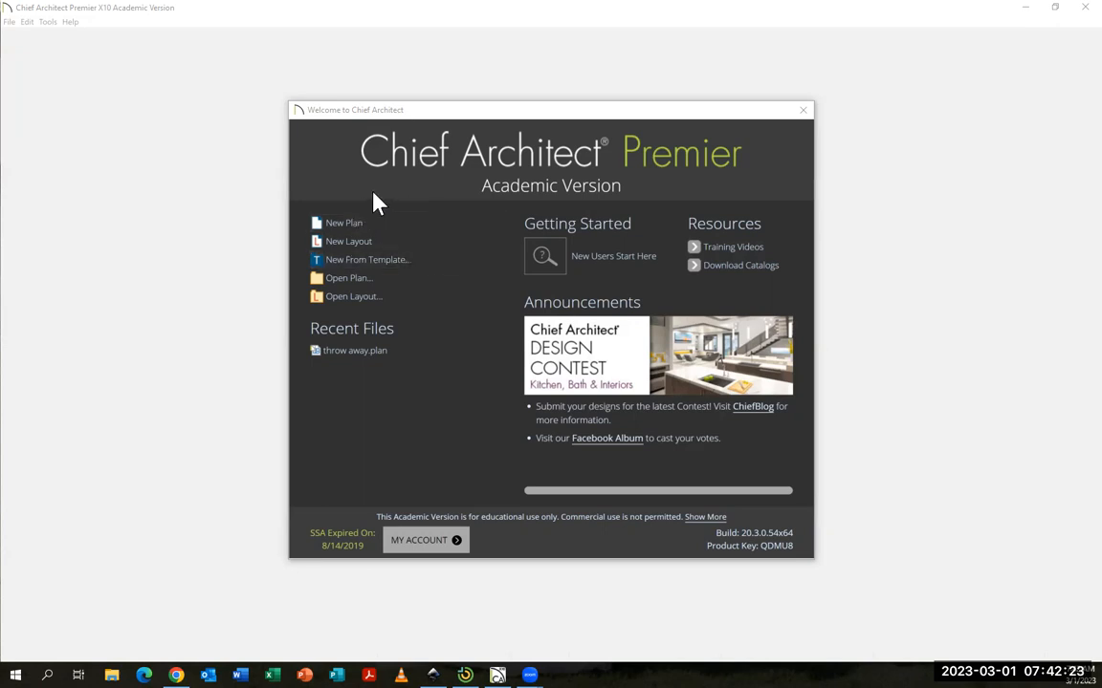
Step: Create a new plan and set the temporary dimension defaults for a selected wall to Locate Wall Surface and Locate Both Wall Sides
click(349, 230)
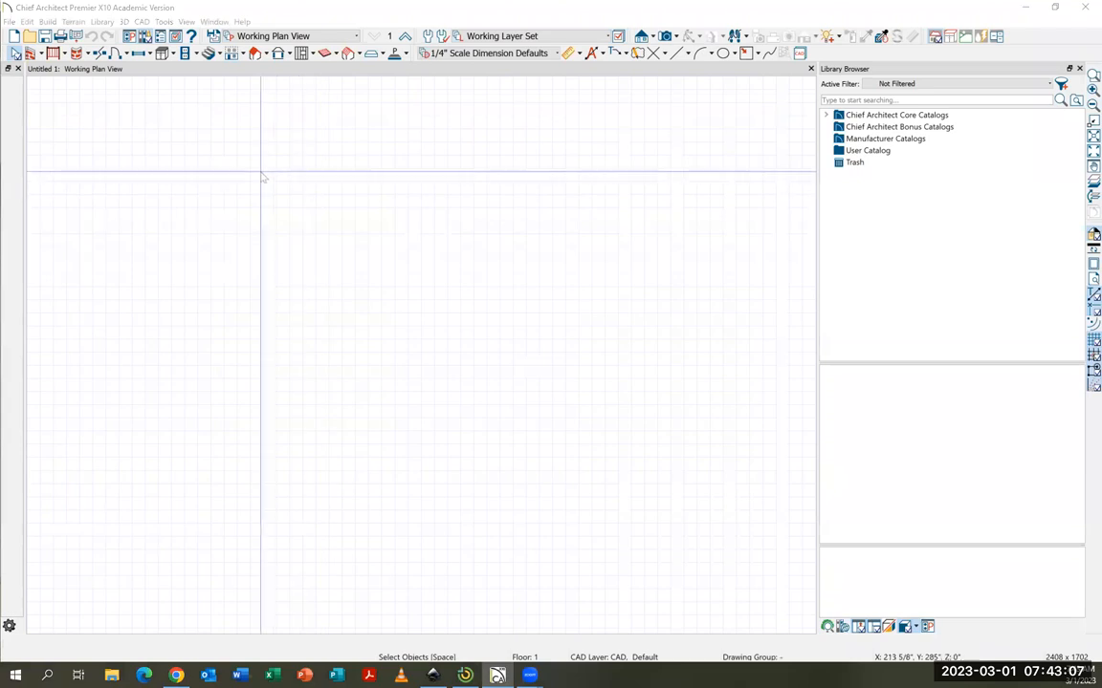
click(27, 22)
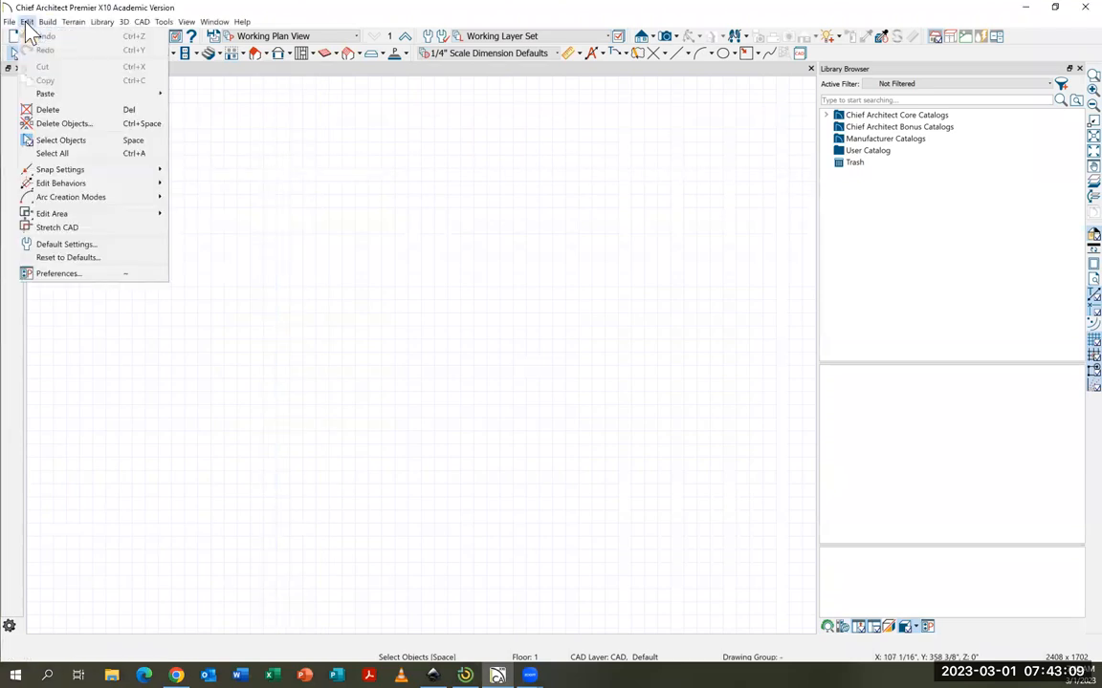
click(62, 247)
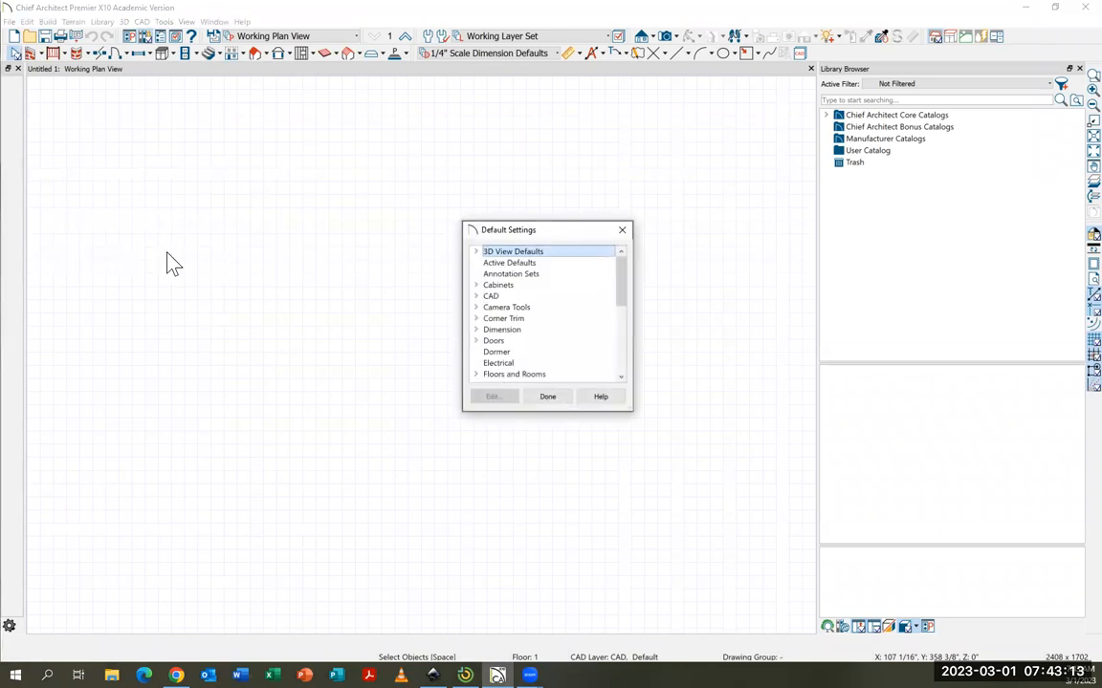
click(477, 329)
scroll(522, 327, down, 3)
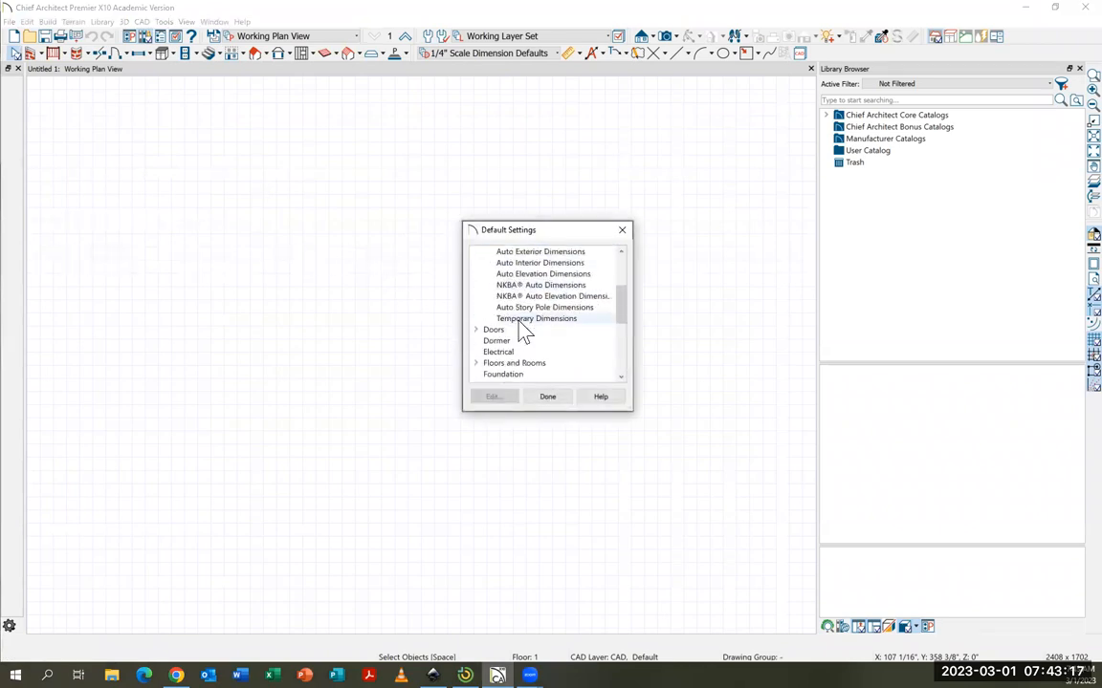
click(514, 319)
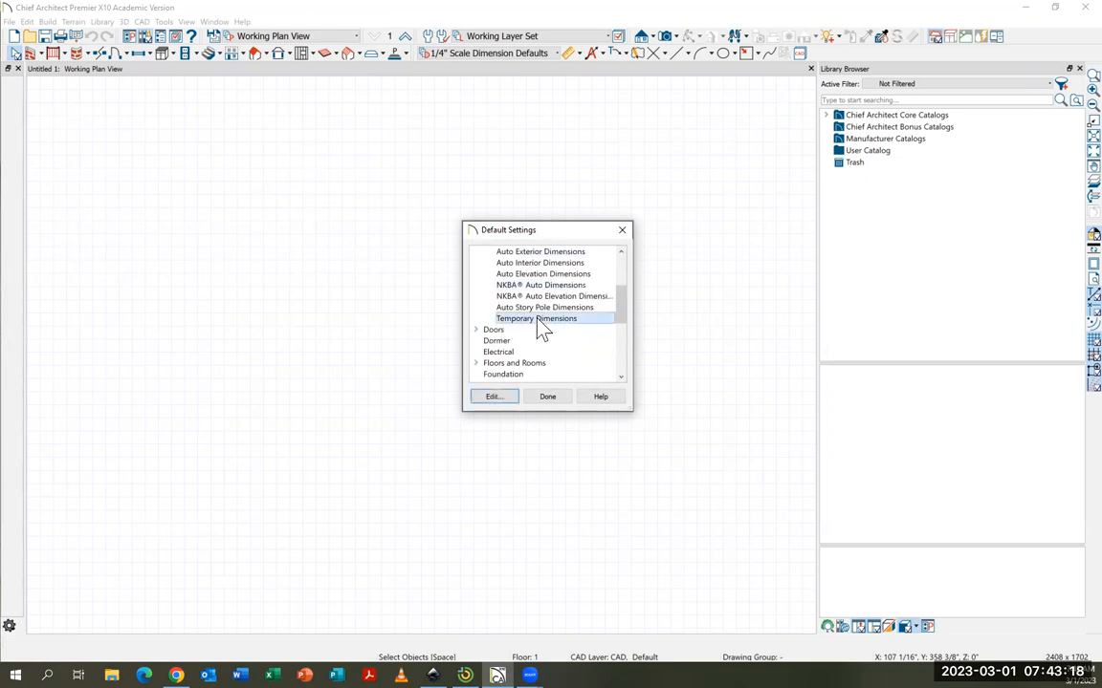
click(492, 397)
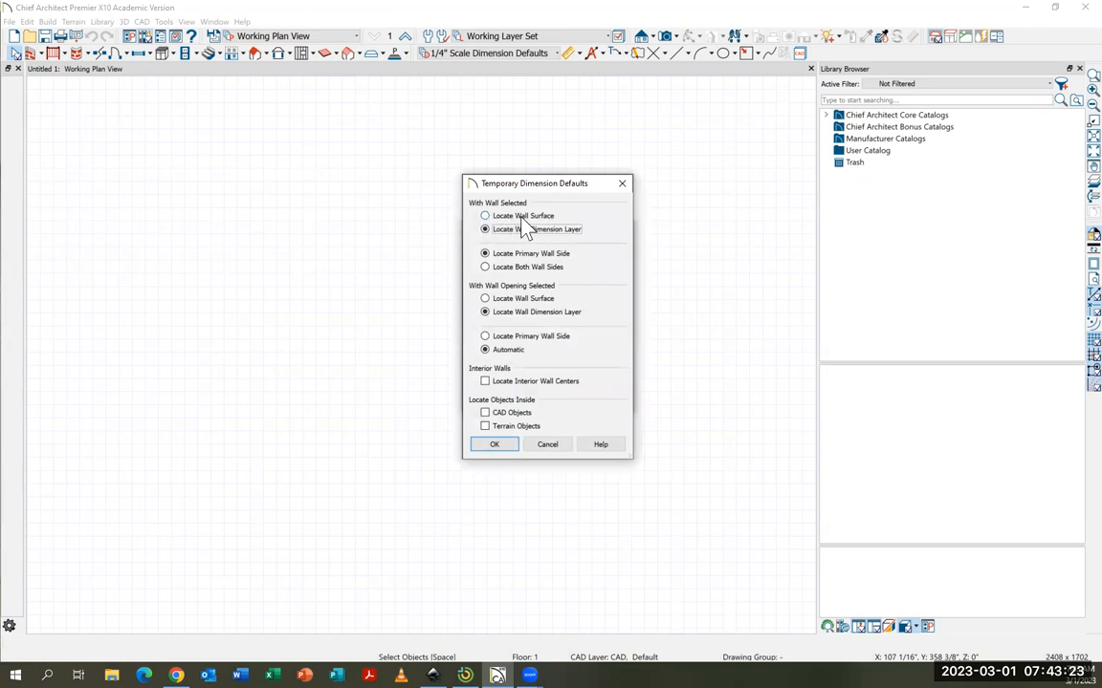
click(485, 216)
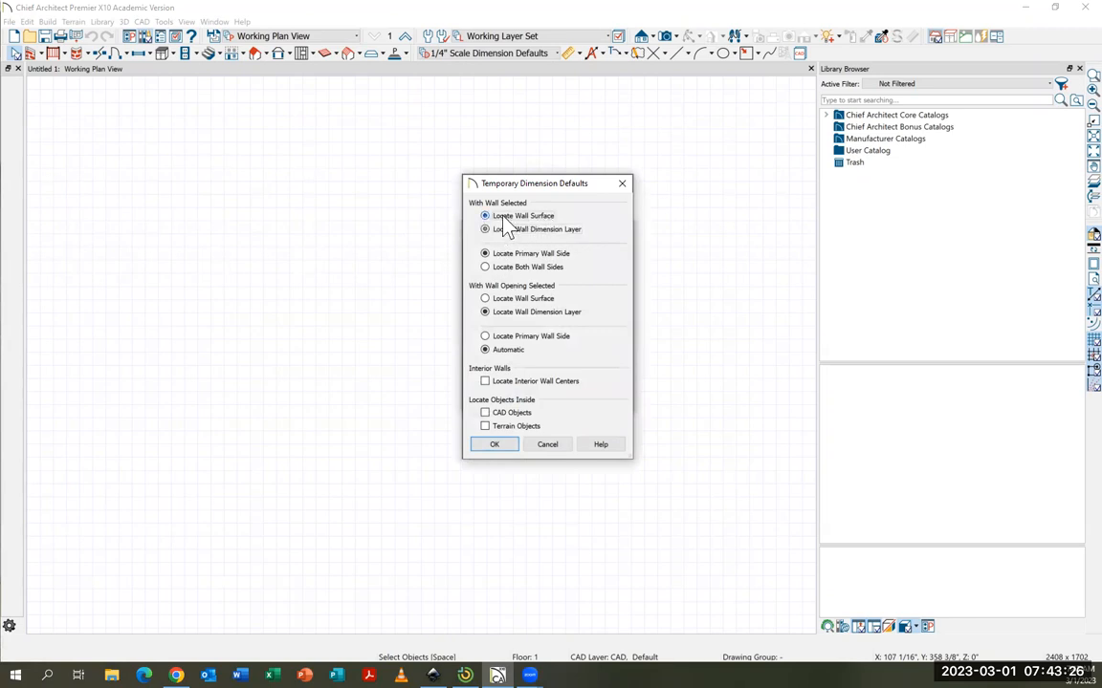
click(485, 268)
click(495, 448)
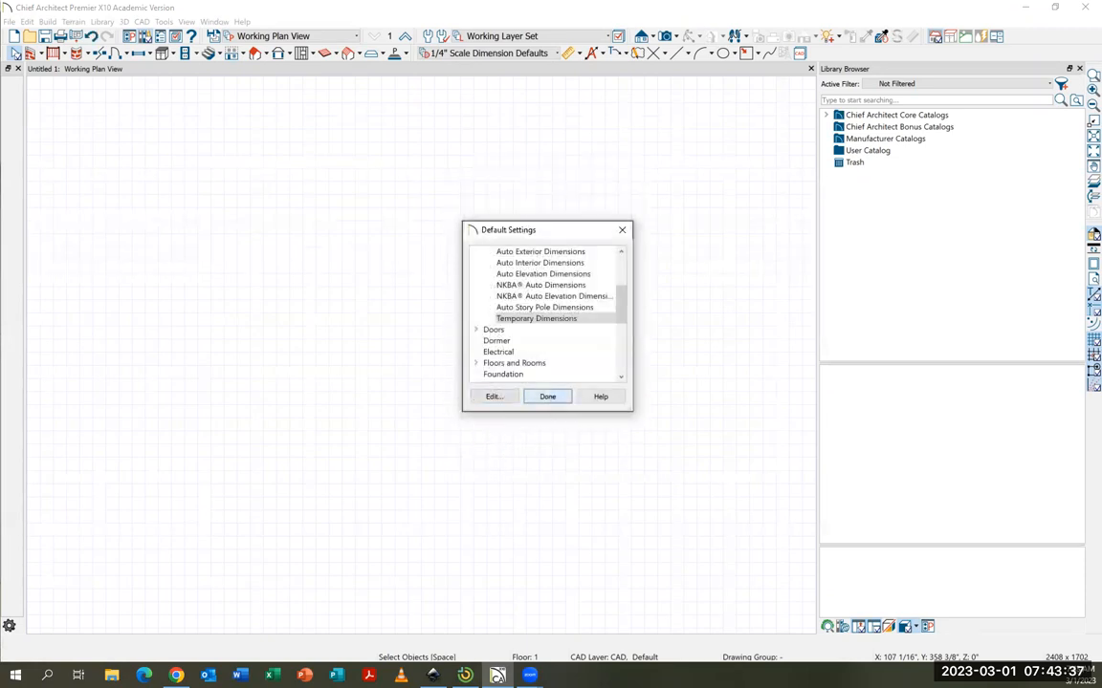
click(551, 397)
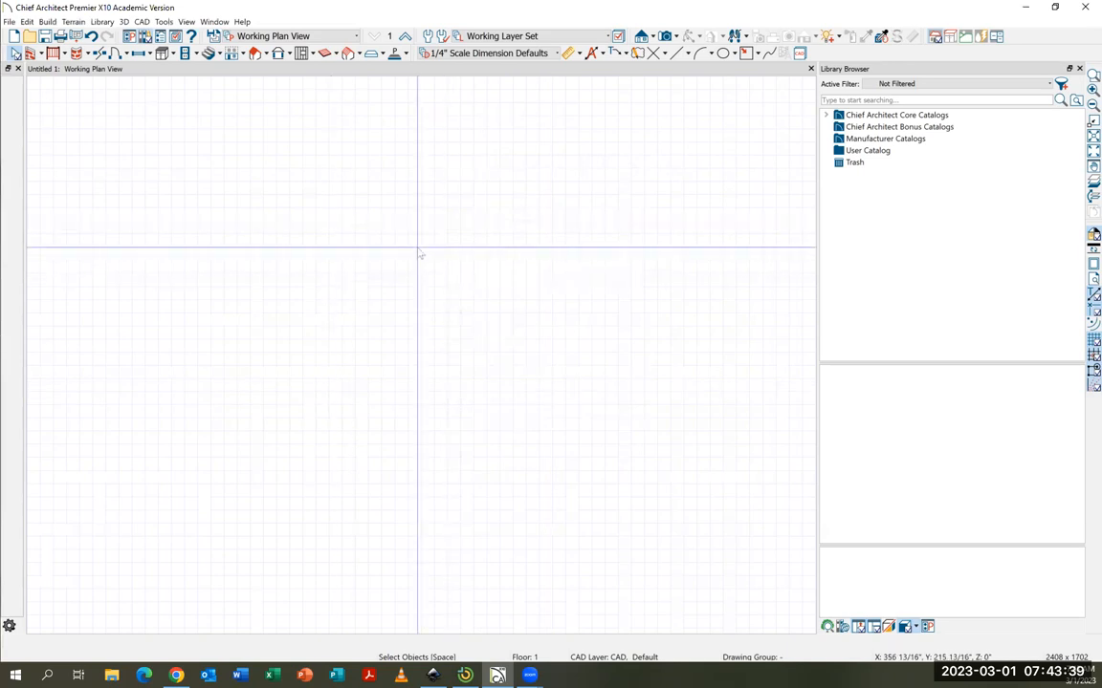
Step: Draw a horizontal straight exterior wall across the upper part of the plan
click(42, 56)
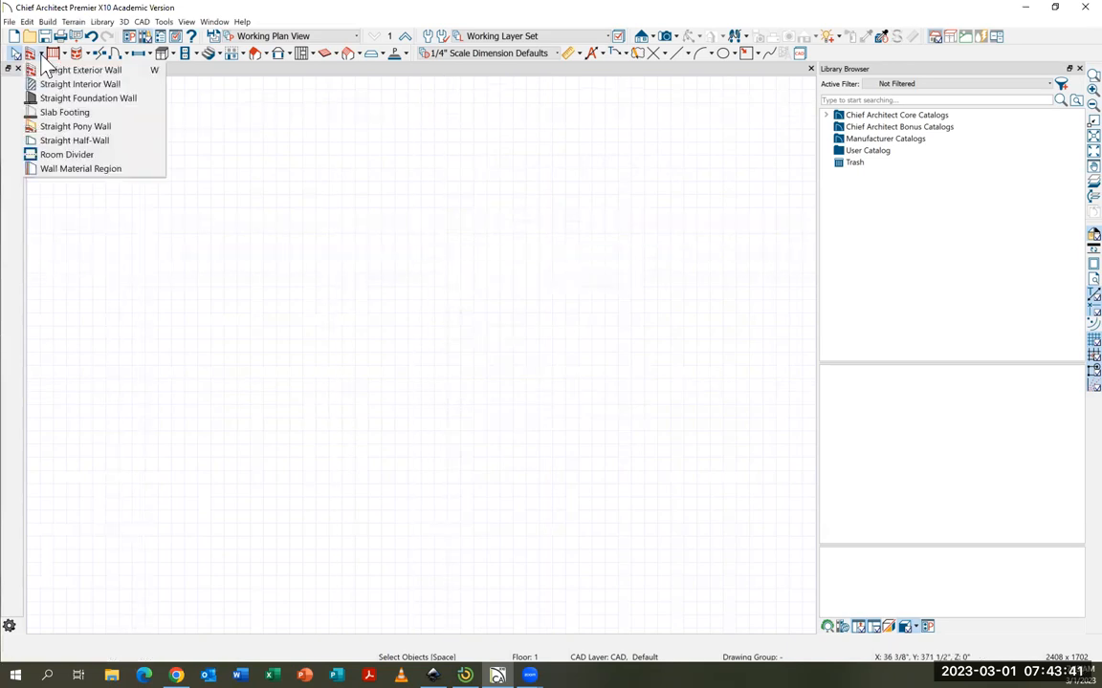
click(57, 71)
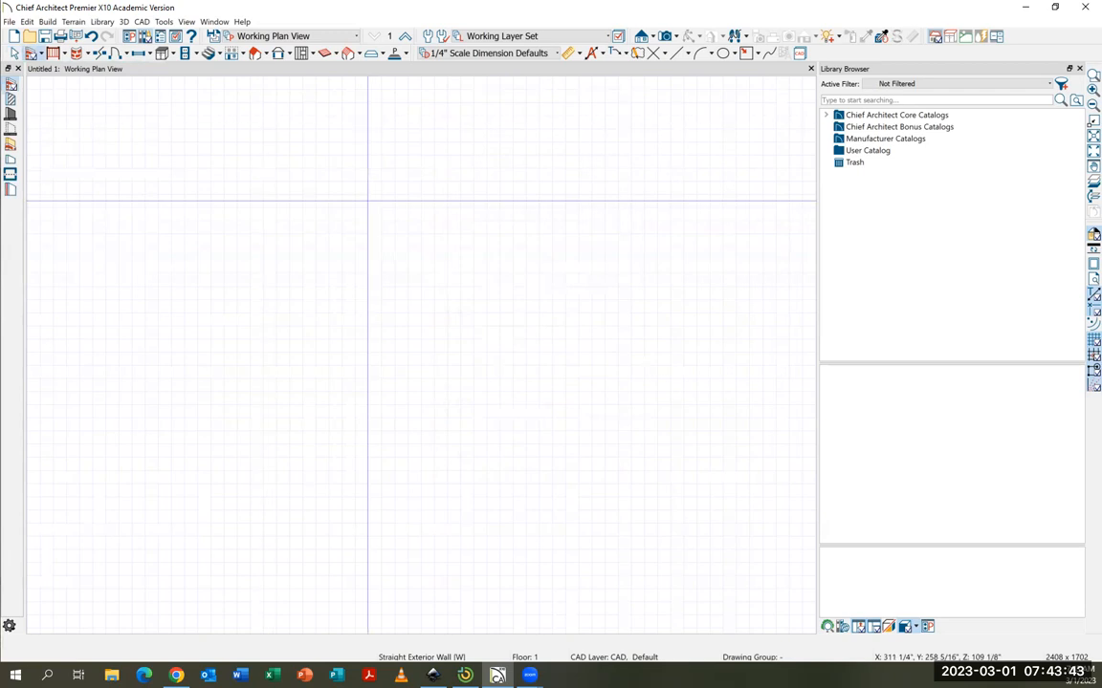
mouse_move(288, 254)
mouse_down()
mouse_move(535, 259)
mouse_move(499, 261)
mouse_up()
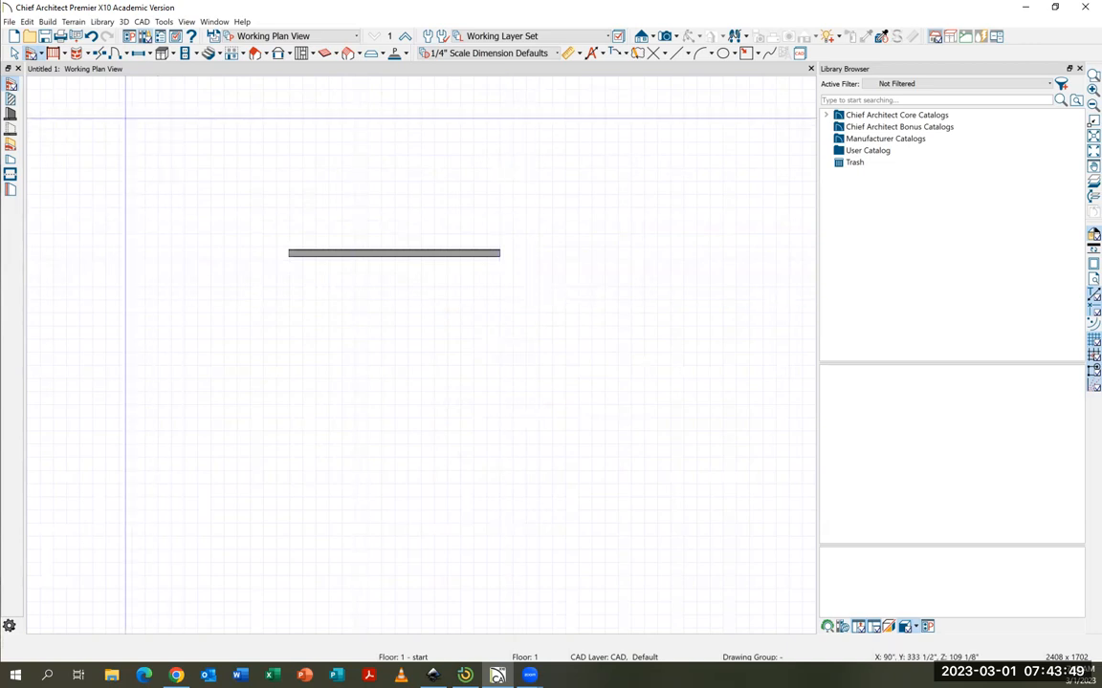
Step: Draw two parallel straight interior walls running down from the exterior wall, one near each of its ends
click(41, 53)
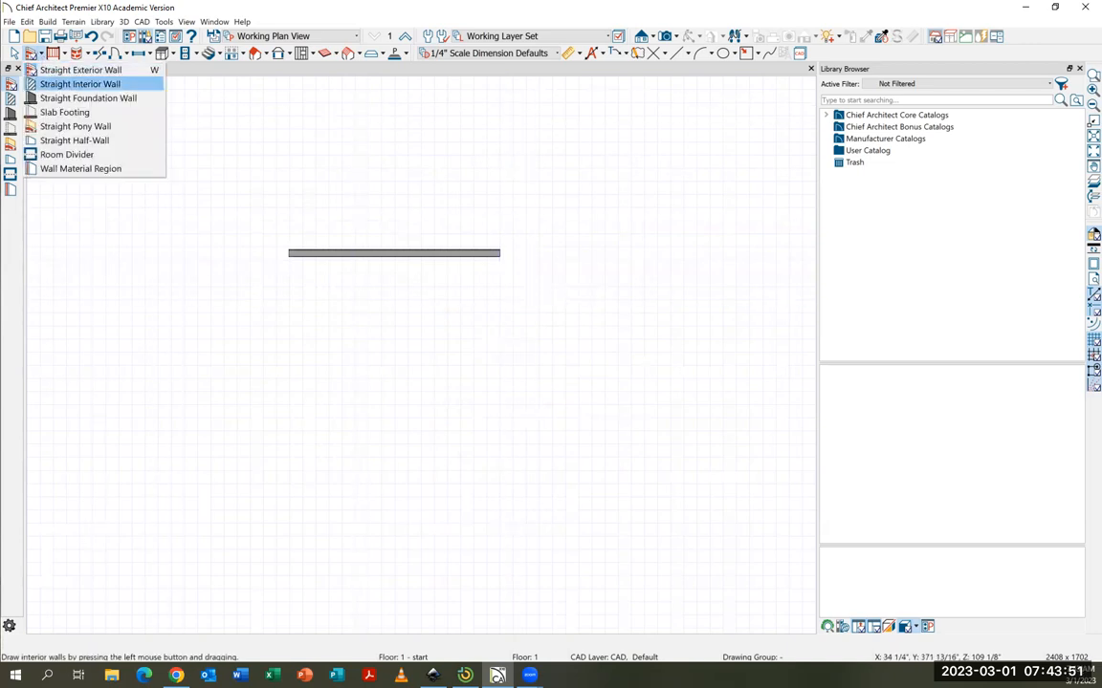
click(59, 84)
drag(307, 258, 306, 367)
drag(479, 254, 479, 376)
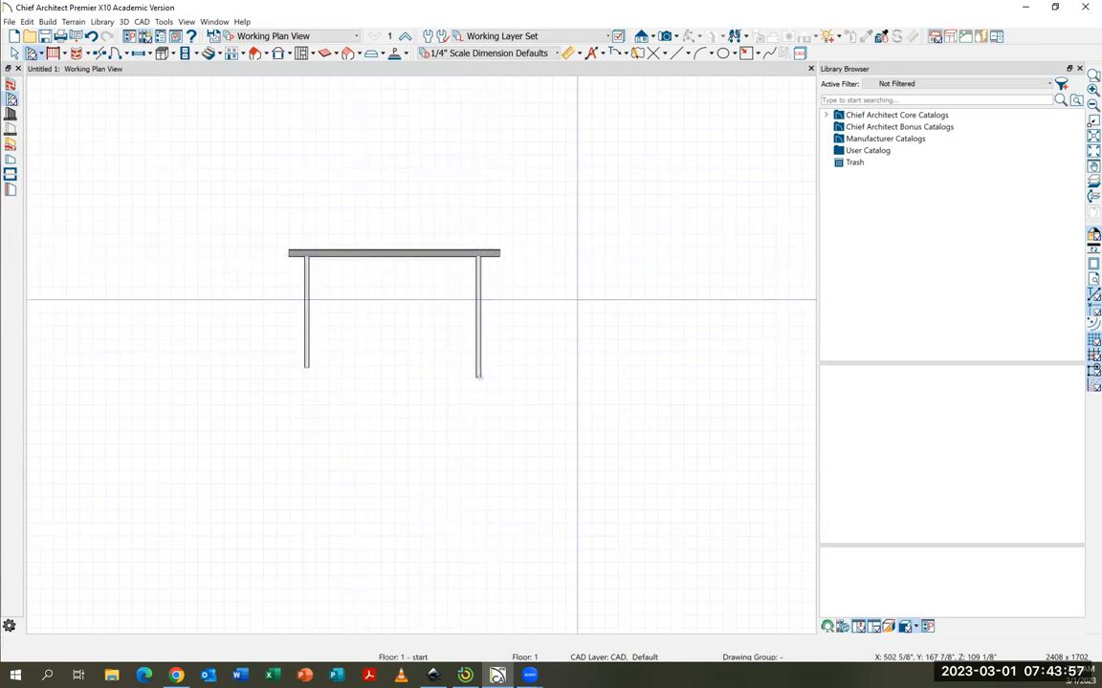
Step: Place a corner base cabinet where the exterior wall meets the right interior wall
scroll(360, 274, up, 2)
scroll(361, 274, up, 1)
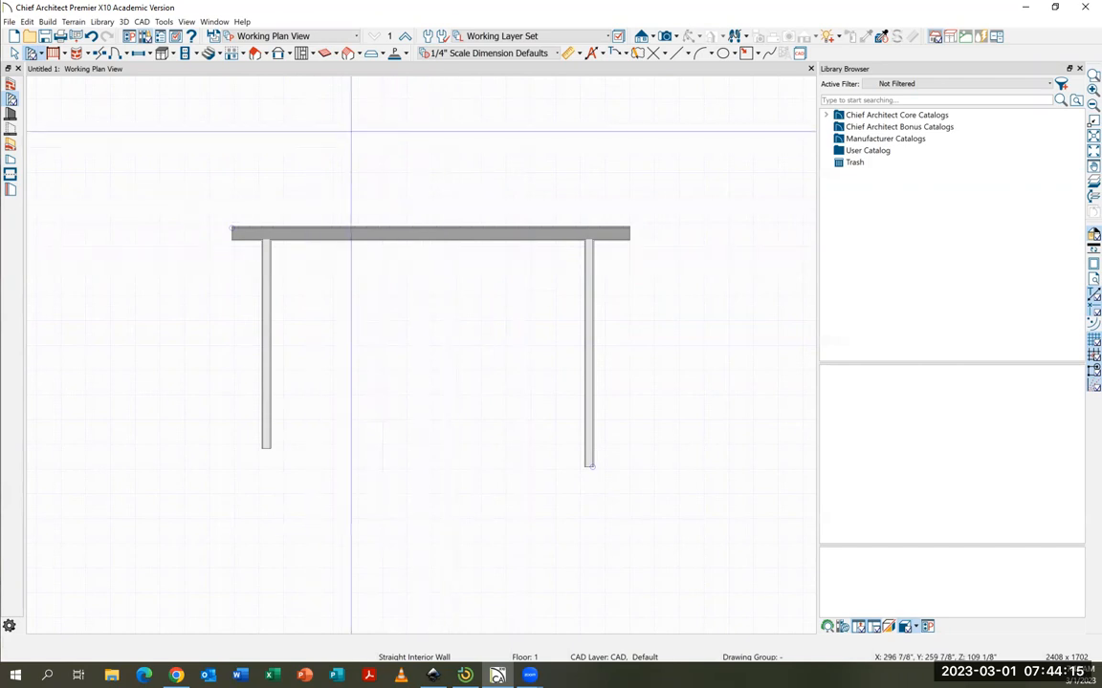
click(168, 53)
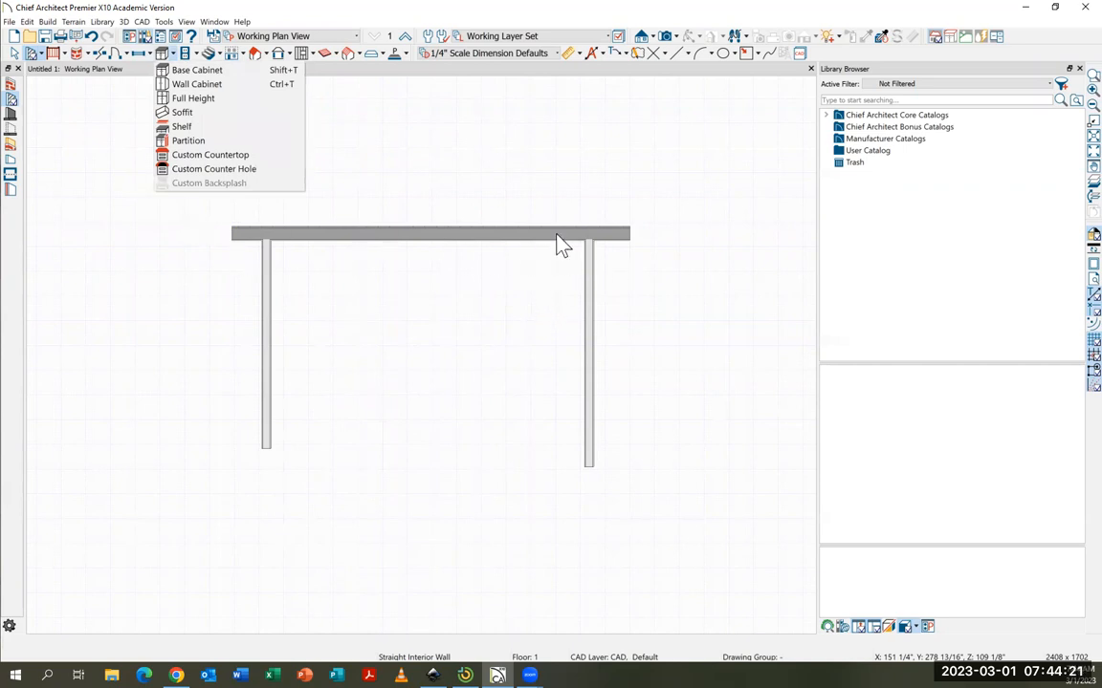
click(186, 77)
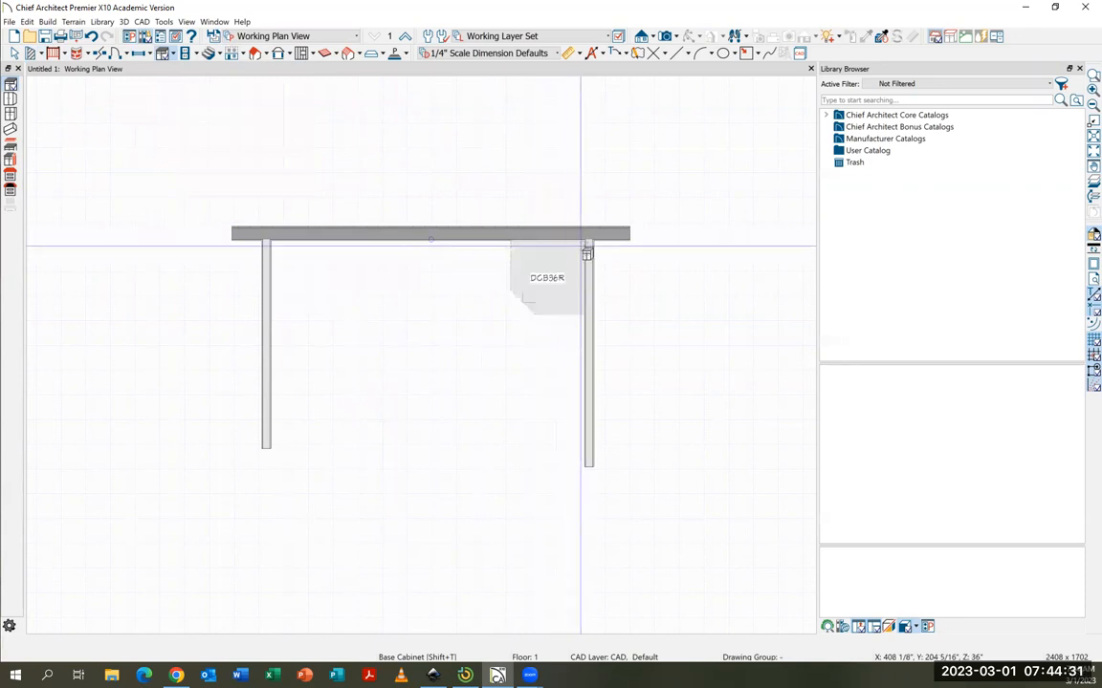
click(587, 250)
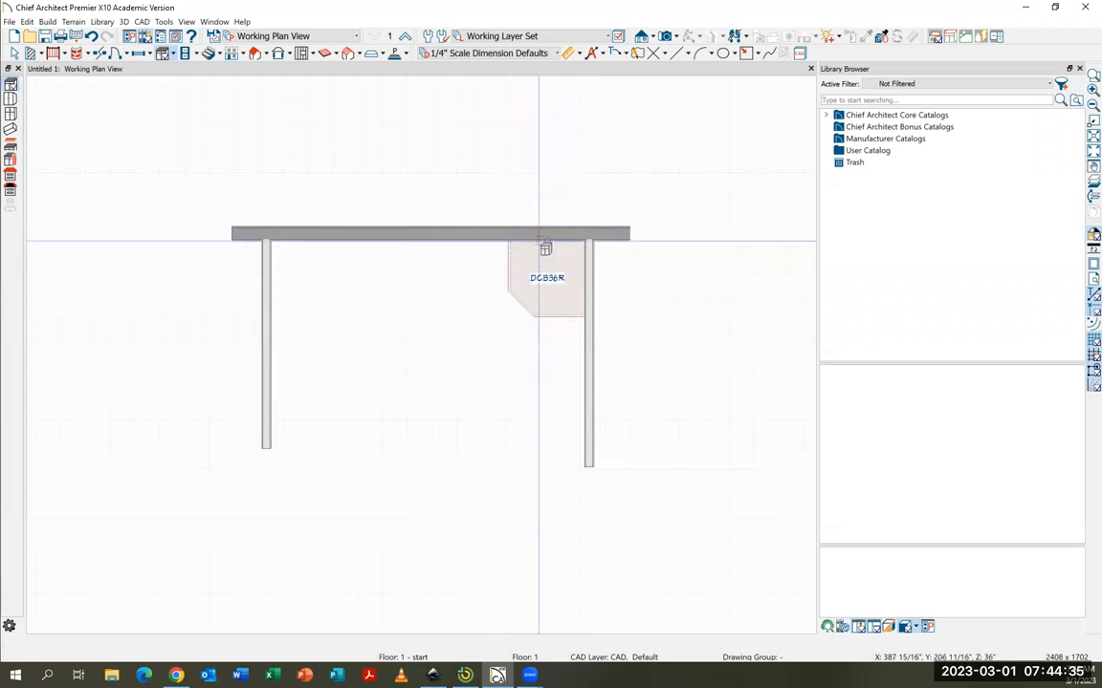
Step: Change the corner base cabinet from a diagonal door to a Lazy Susan
click(14, 54)
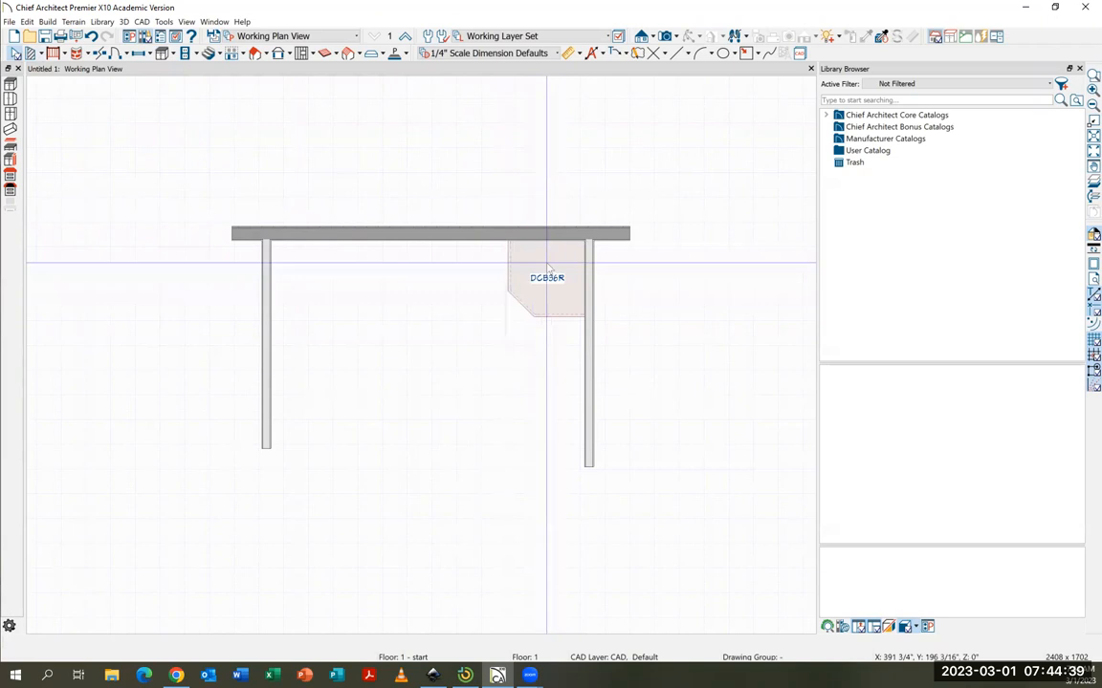
click(546, 272)
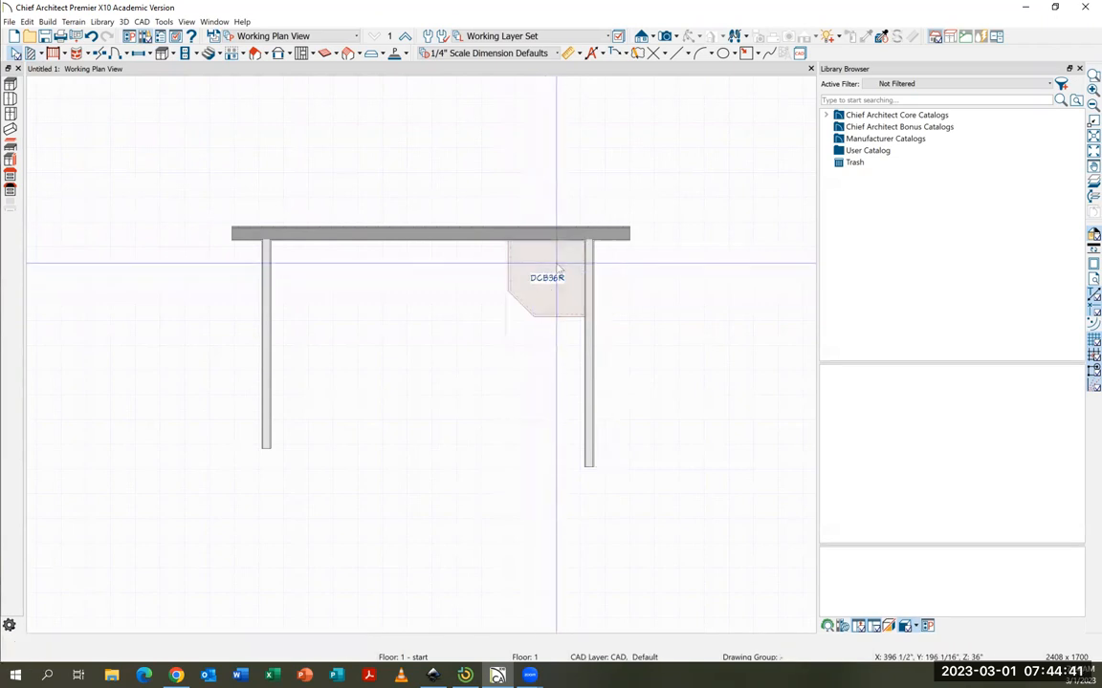
double_click(558, 266)
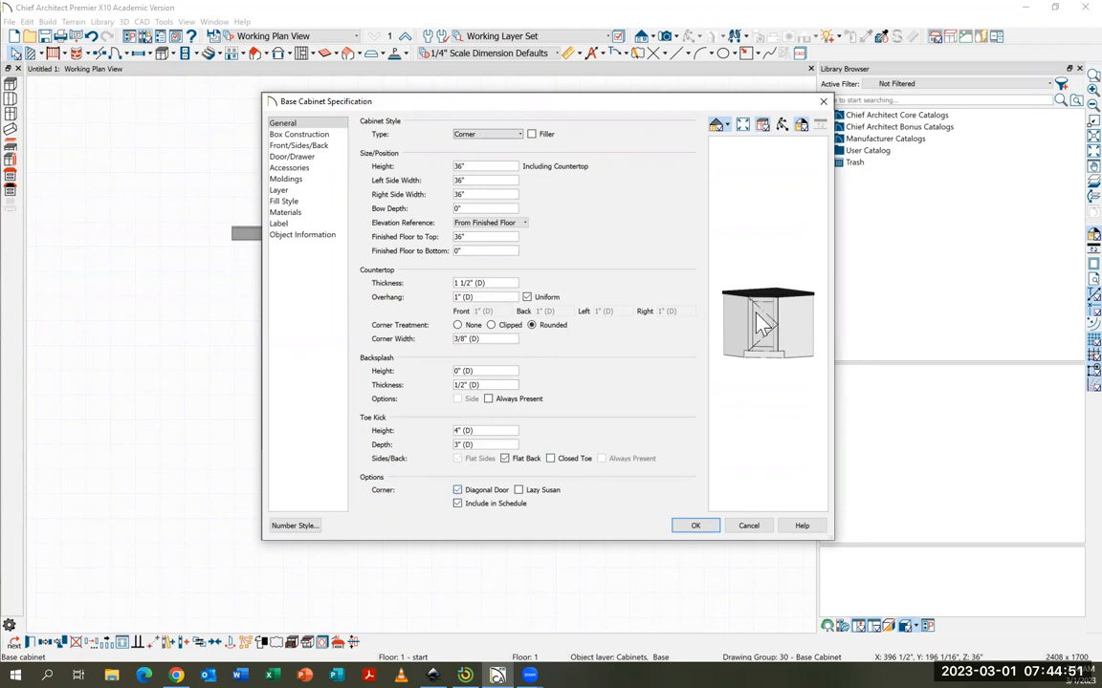
click(457, 489)
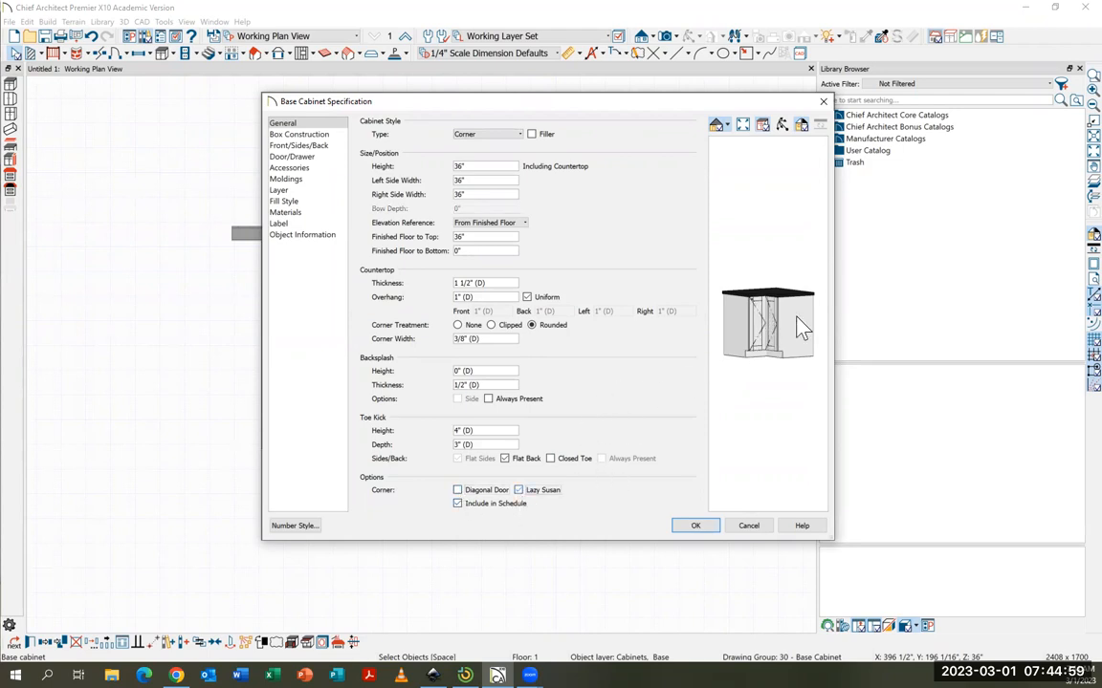
click(696, 527)
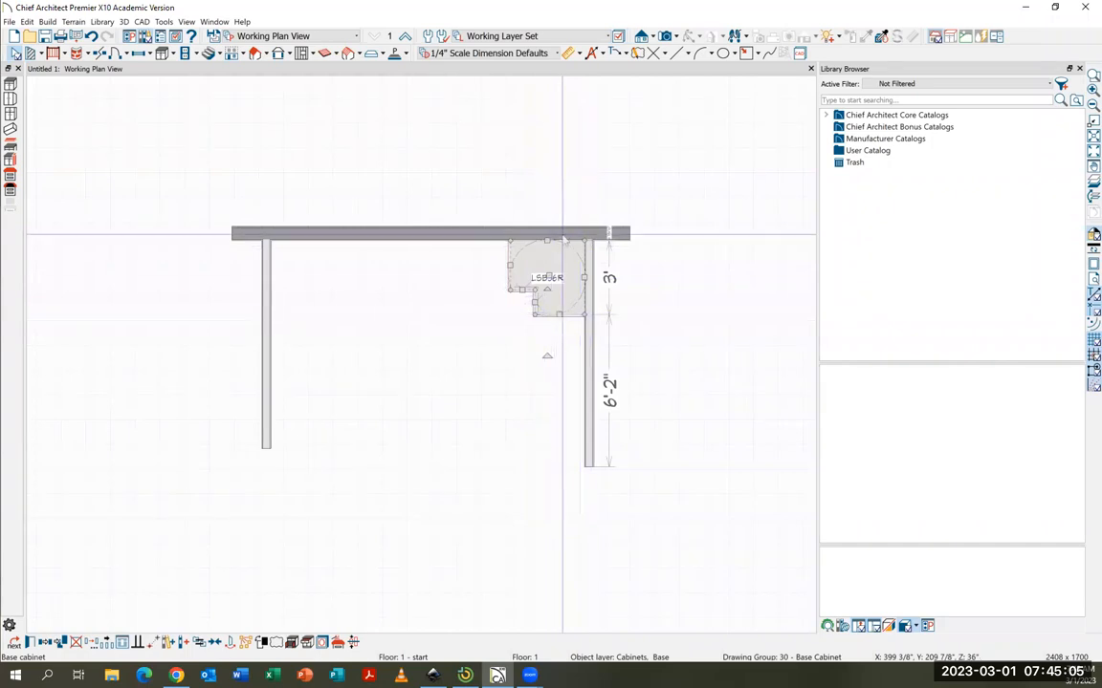
click(612, 153)
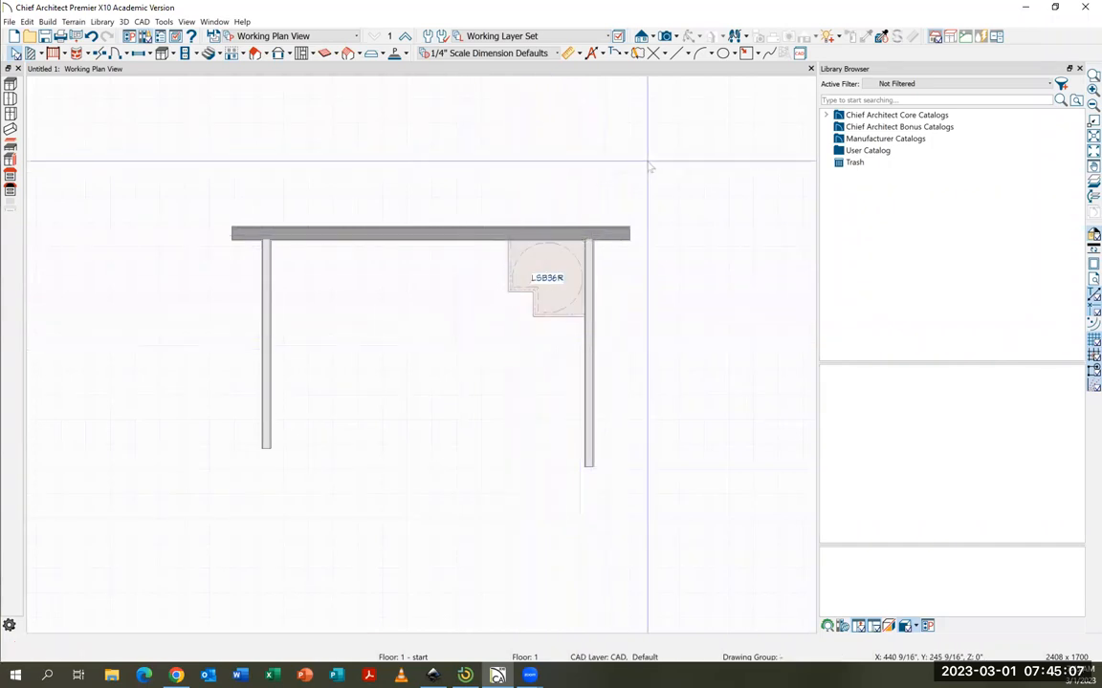
Step: Place four 24-inch base cabinets: two beside the corner cabinet on the exterior wall, one below it, and one near the right wall's lower end
click(164, 53)
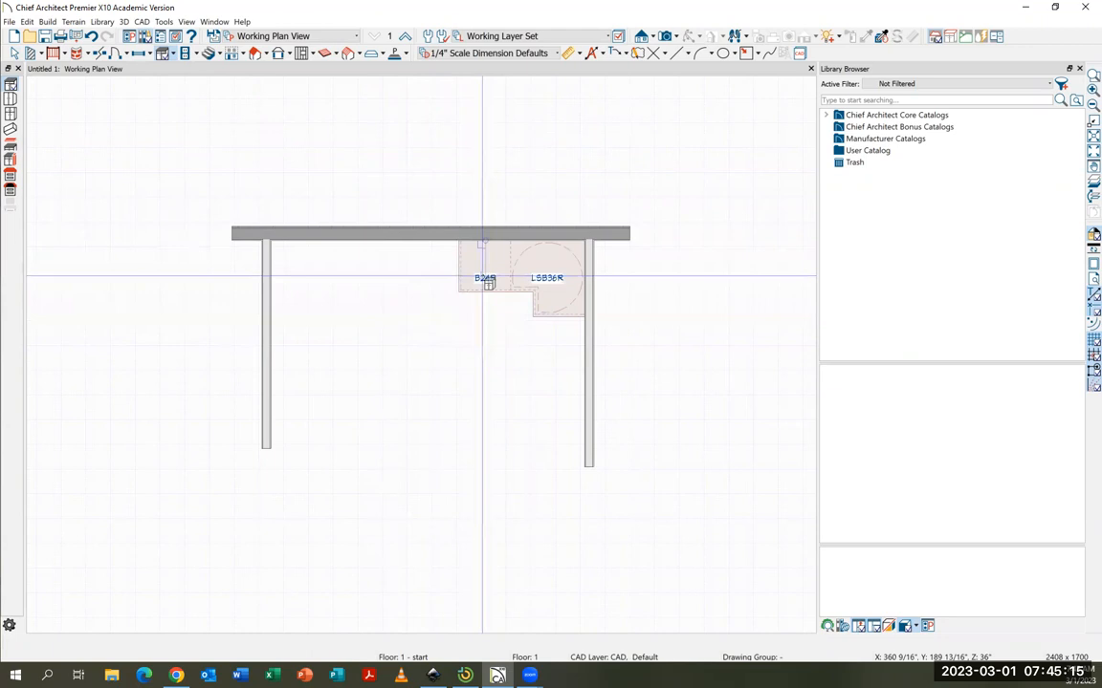
click(482, 277)
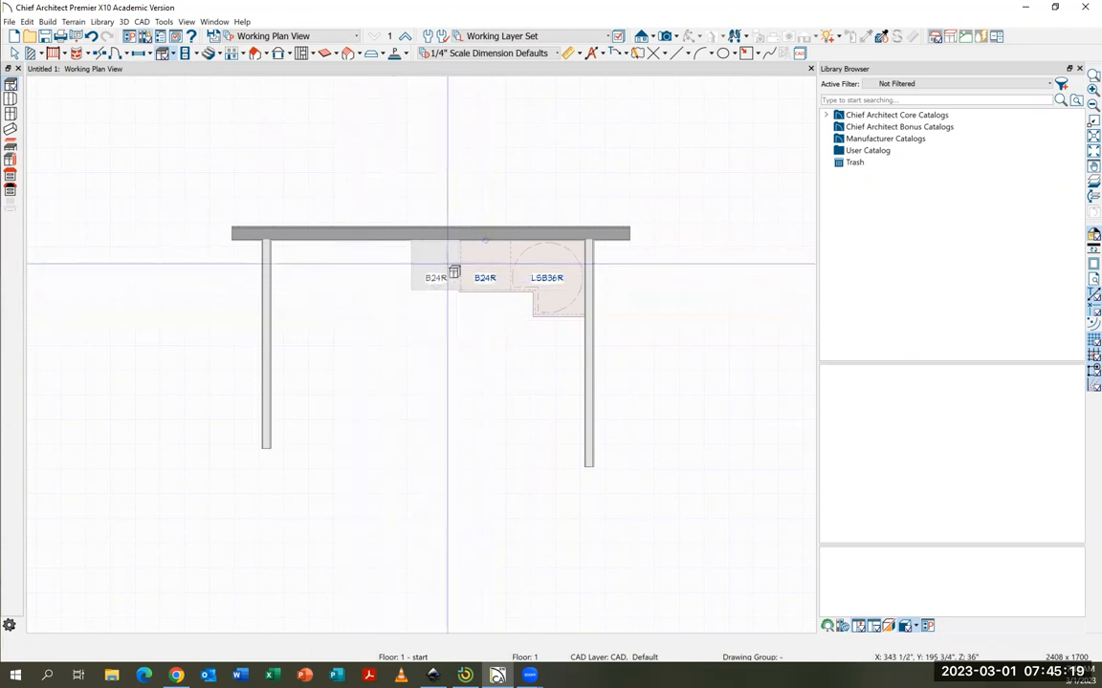
click(446, 261)
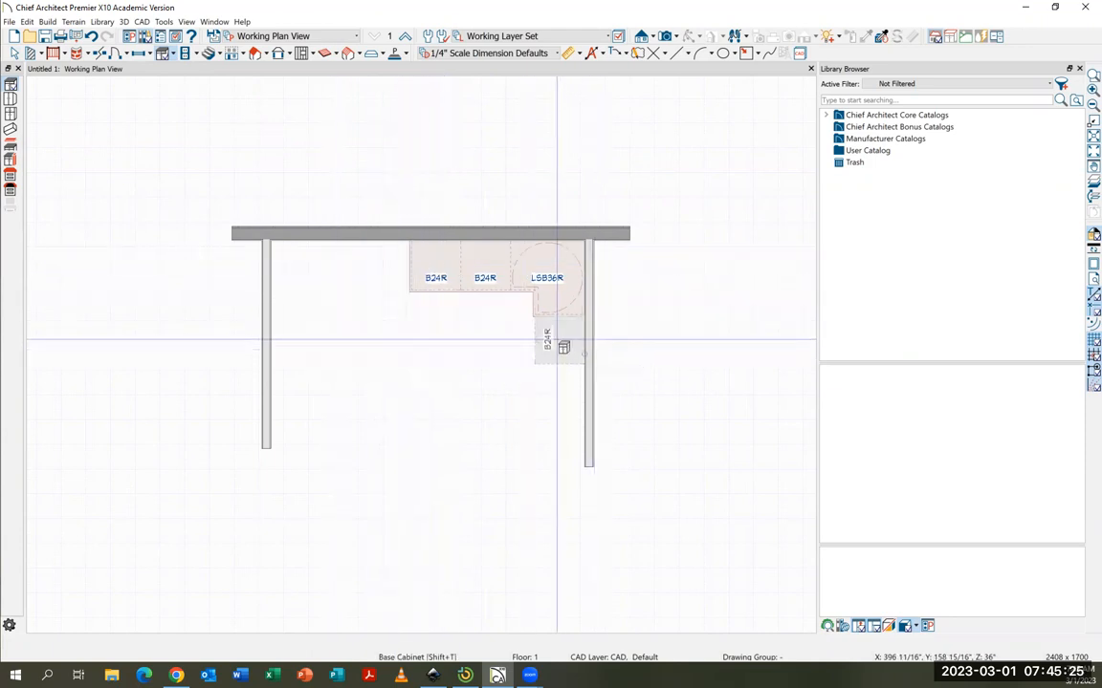
click(556, 329)
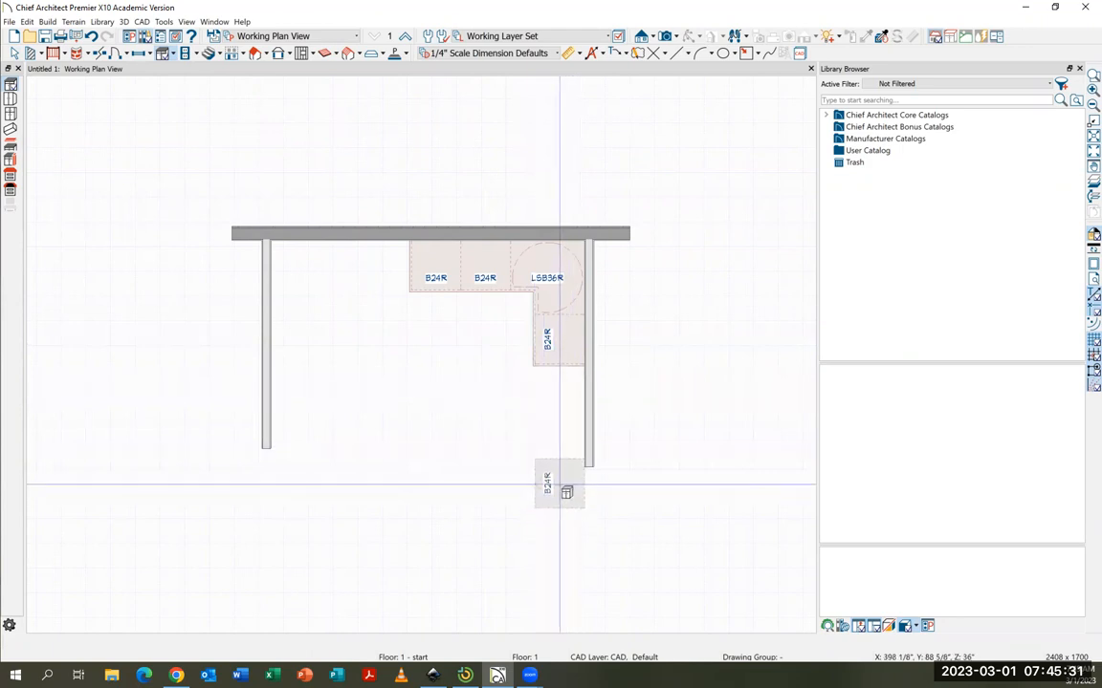
click(563, 457)
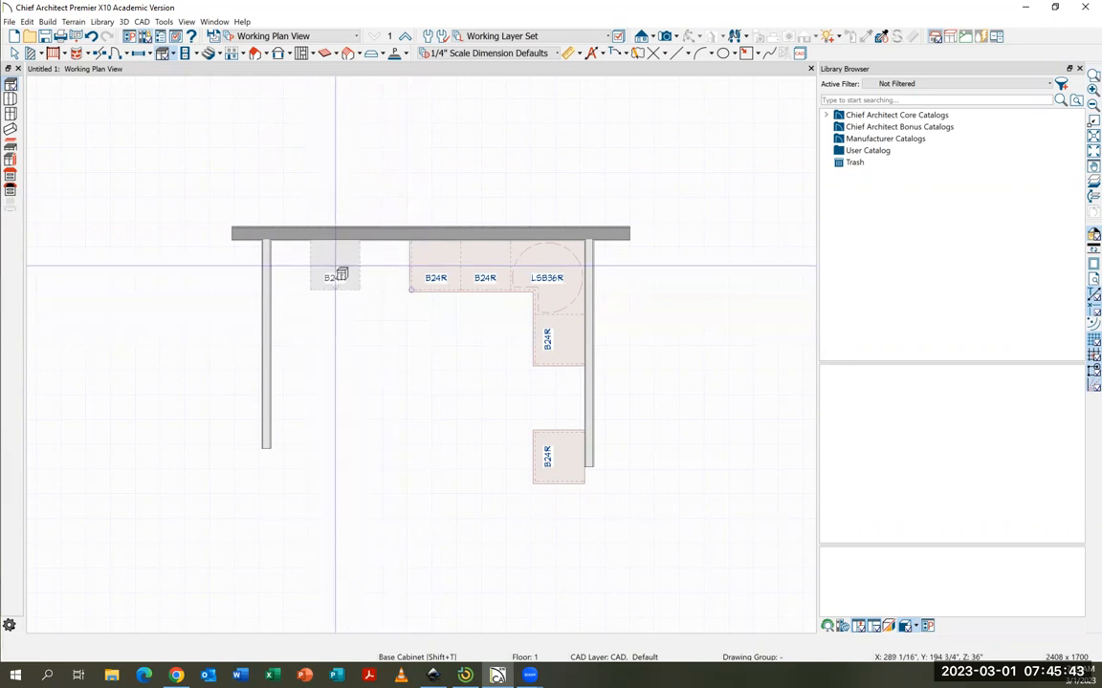
Step: Stretch the leftmost base cabinet on the exterior wall to a width of 3'-3"
click(14, 53)
click(409, 270)
drag(409, 269, 379, 270)
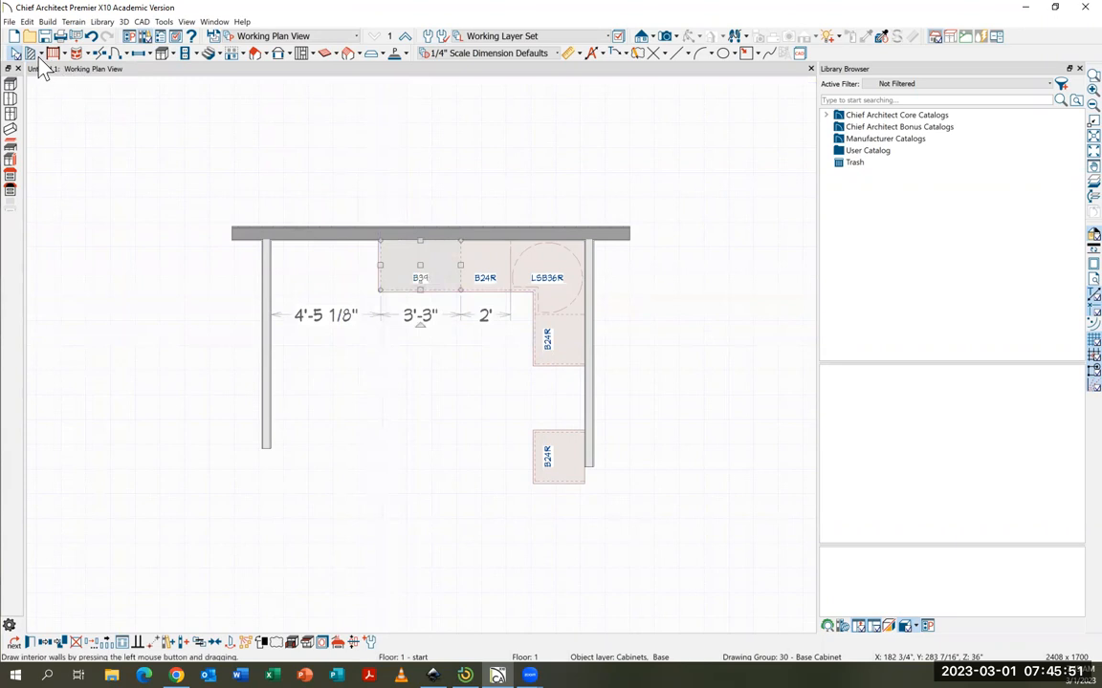
Step: Add a base cabinet to the left of the 39-inch cabinet and narrow it to 15 inches
click(162, 53)
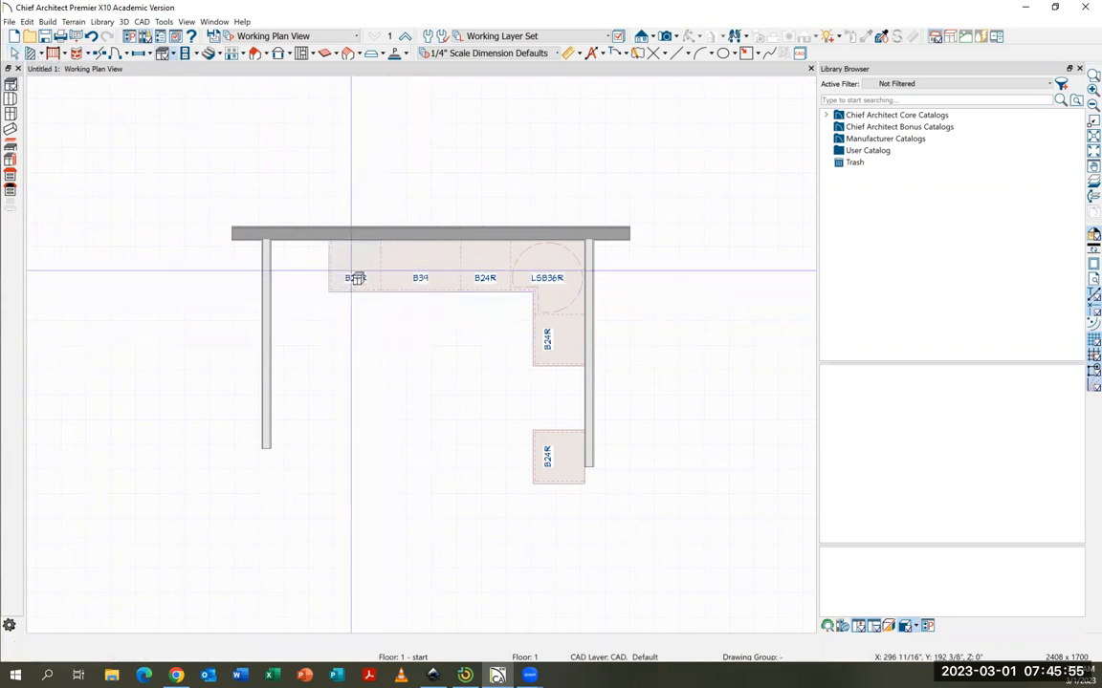
click(359, 264)
drag(331, 264, 346, 264)
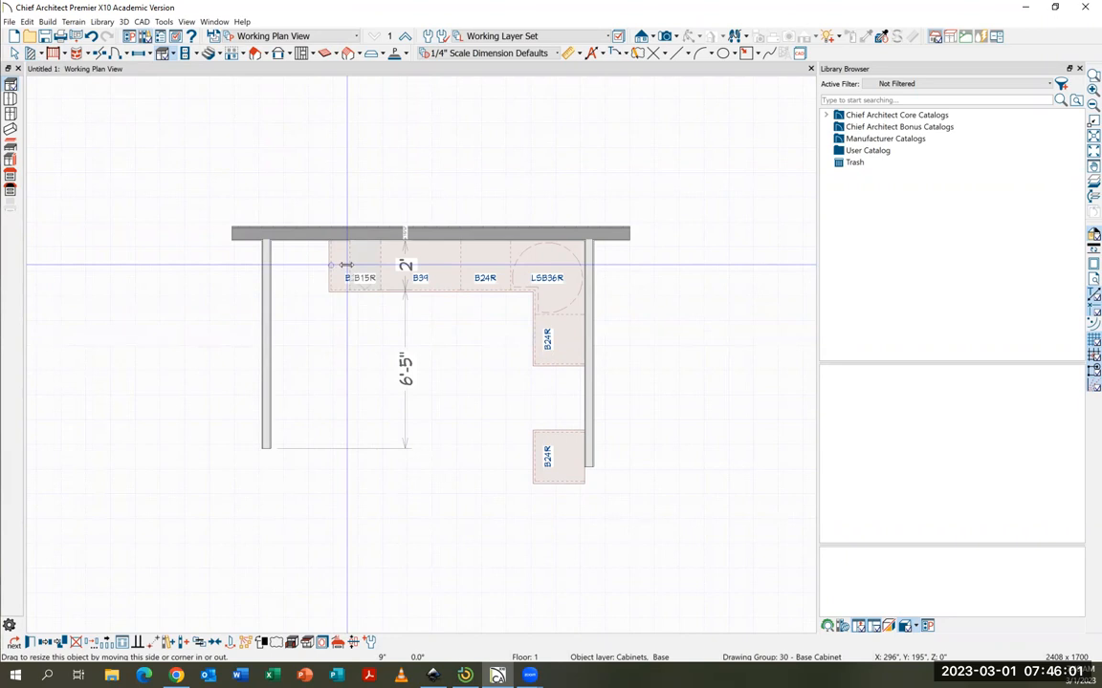
drag(346, 265, 346, 265)
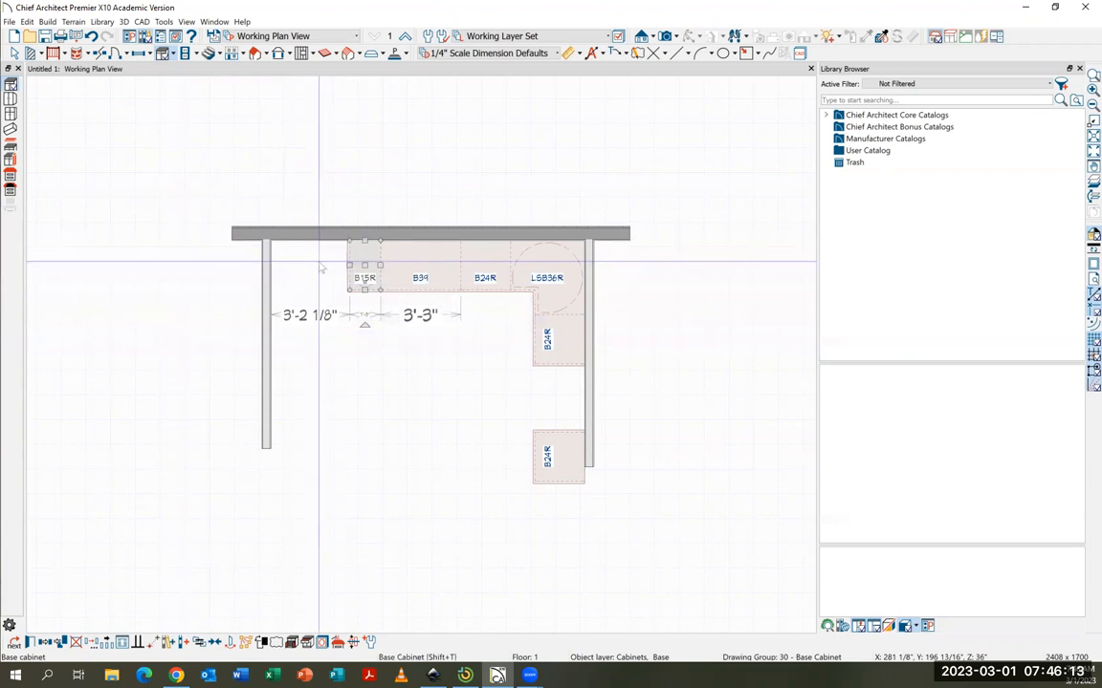
Step: Place a 24-inch base cabinet about midway along the left interior wall, facing into the room
click(164, 53)
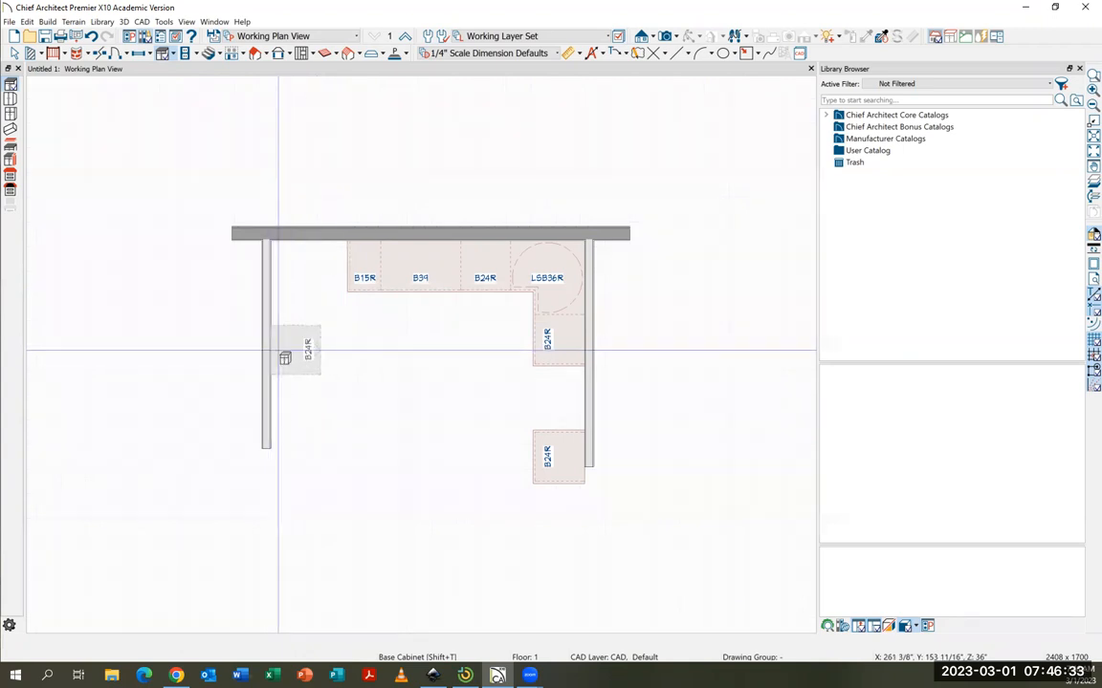
click(285, 357)
click(14, 54)
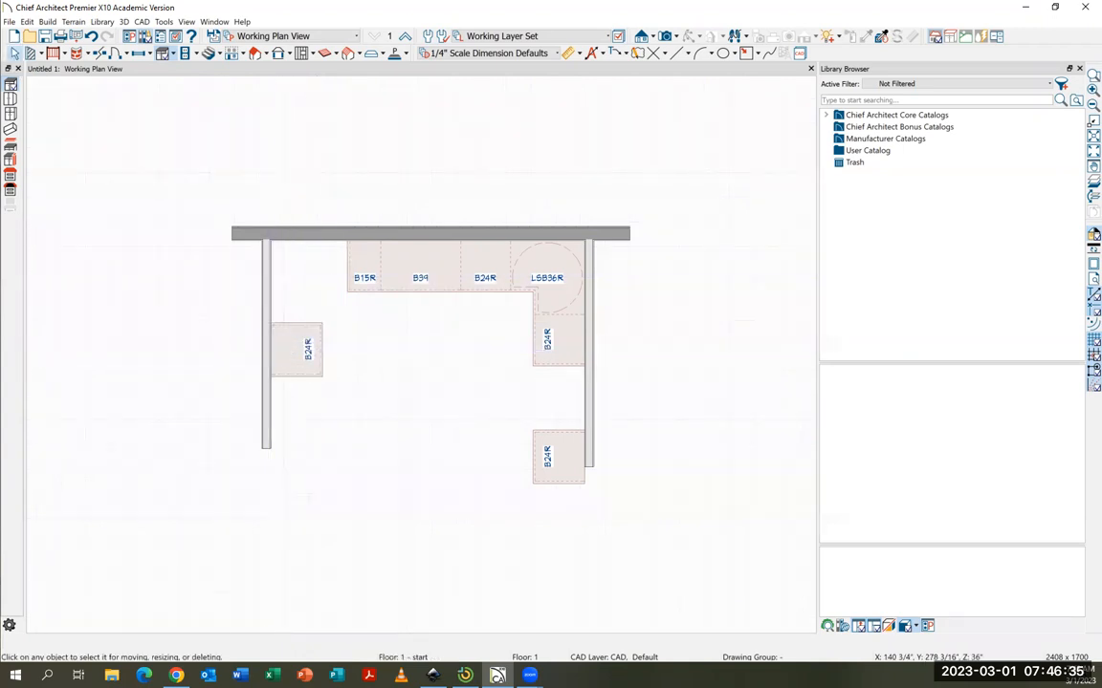
Step: Move the left wall's 24-inch base cabinet into the corner beside the 15-inch cabinet to form a 36-inch blind corner cabinet
click(295, 325)
drag(296, 323, 333, 277)
scroll(373, 289, up, 2)
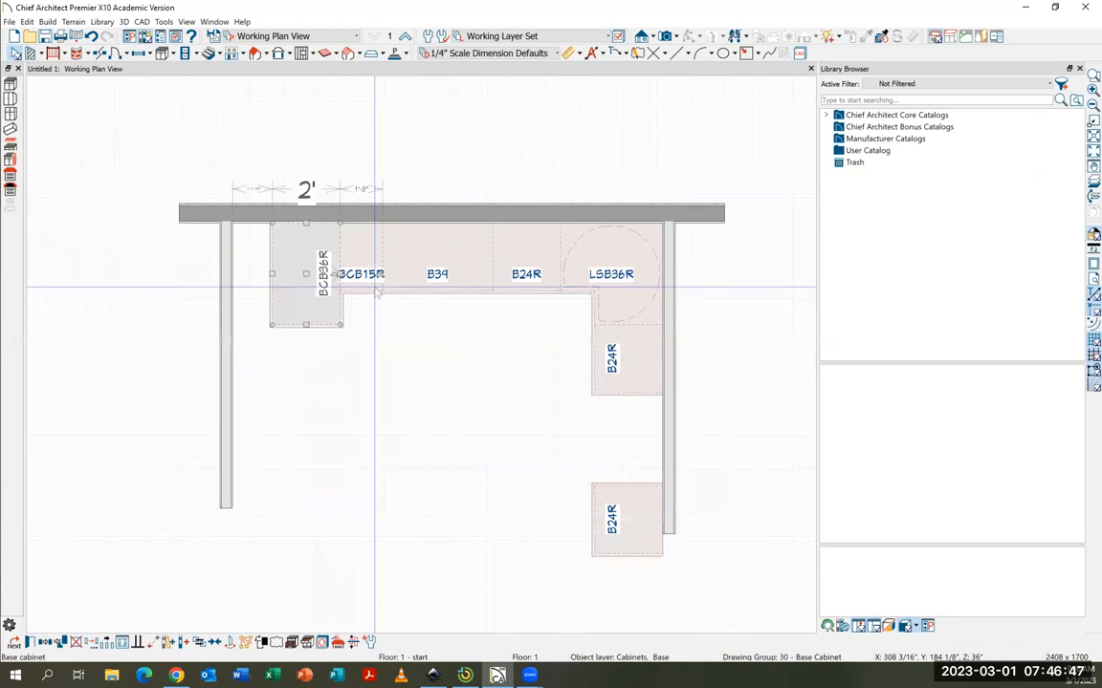
scroll(376, 293, up, 1)
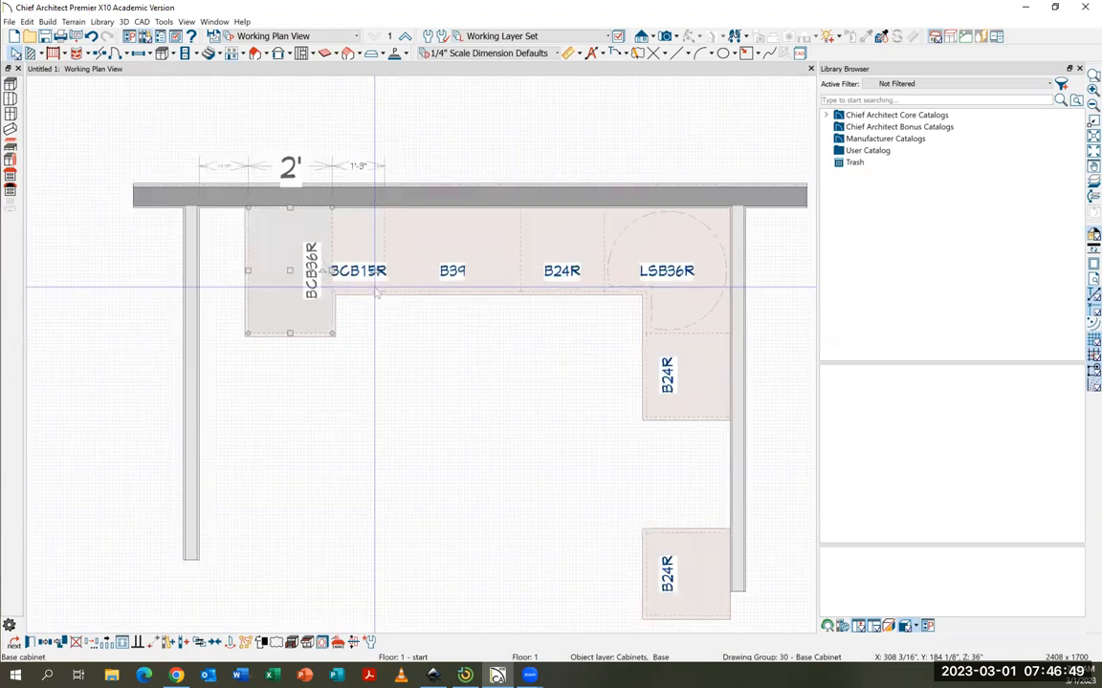
scroll(355, 364, up, 1)
click(65, 375)
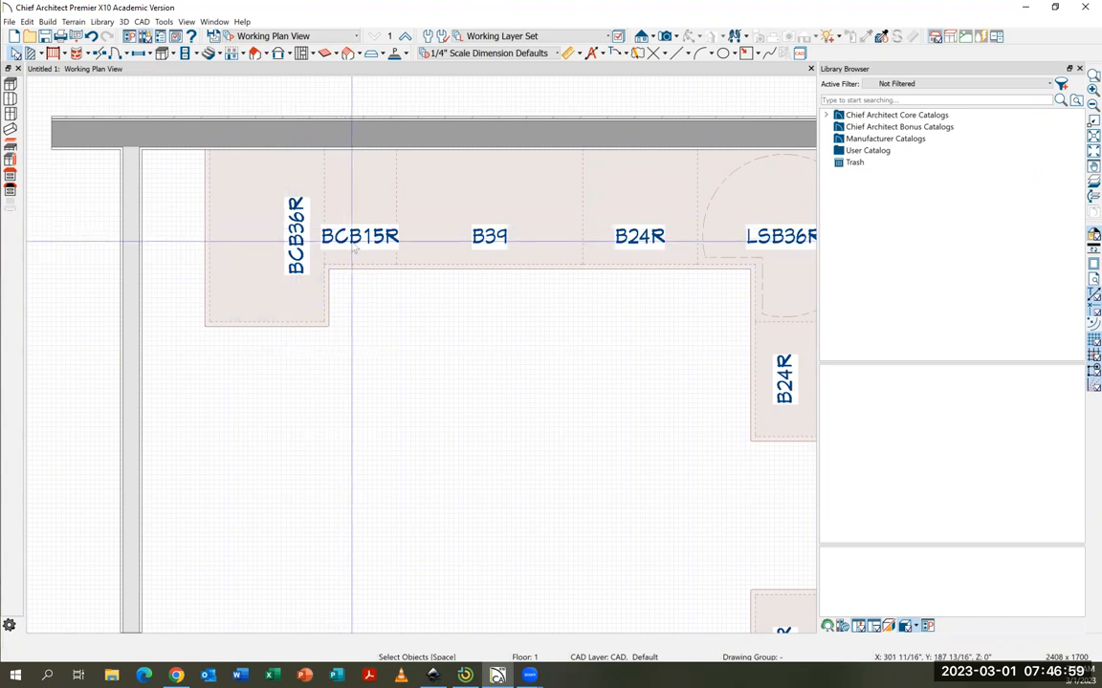
Step: Move the left interior wall against the blind corner cabinet, 11'-6" from the right interior wall
scroll(360, 254, down, 1)
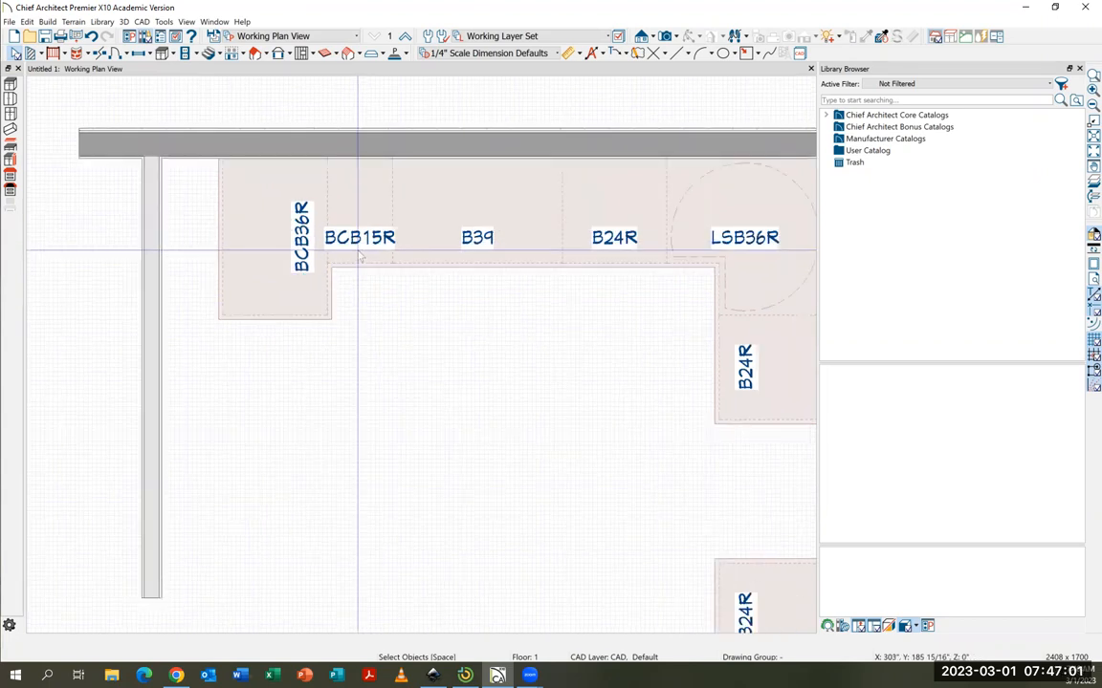
scroll(360, 254, down, 1)
click(190, 302)
drag(191, 302, 240, 336)
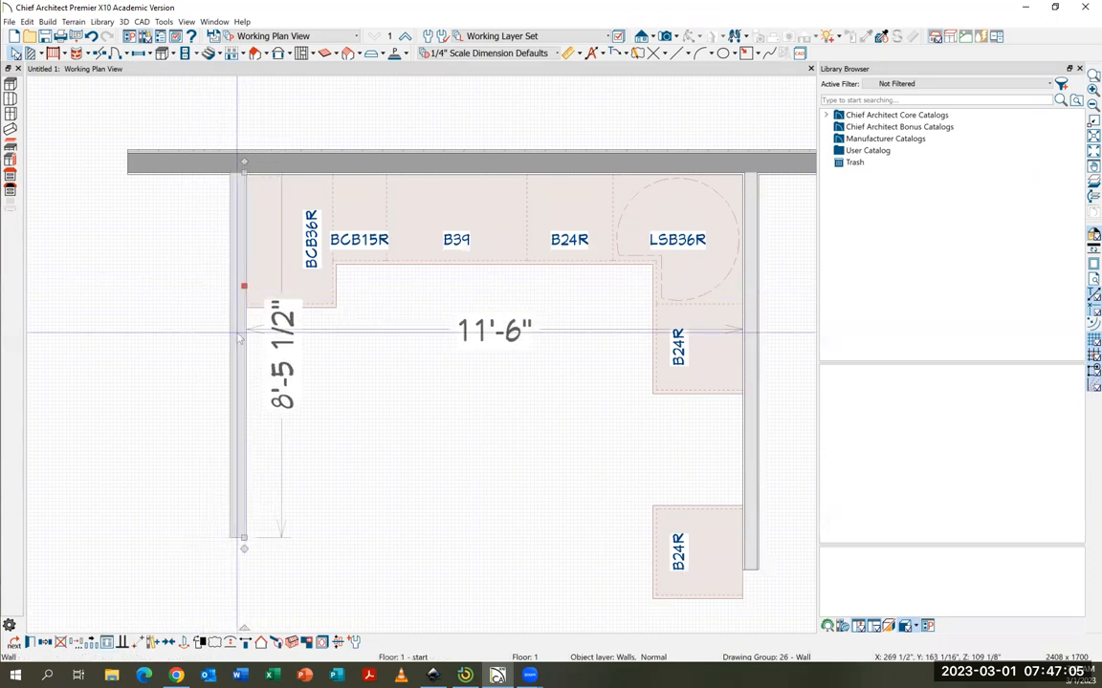
scroll(243, 285, up, 1)
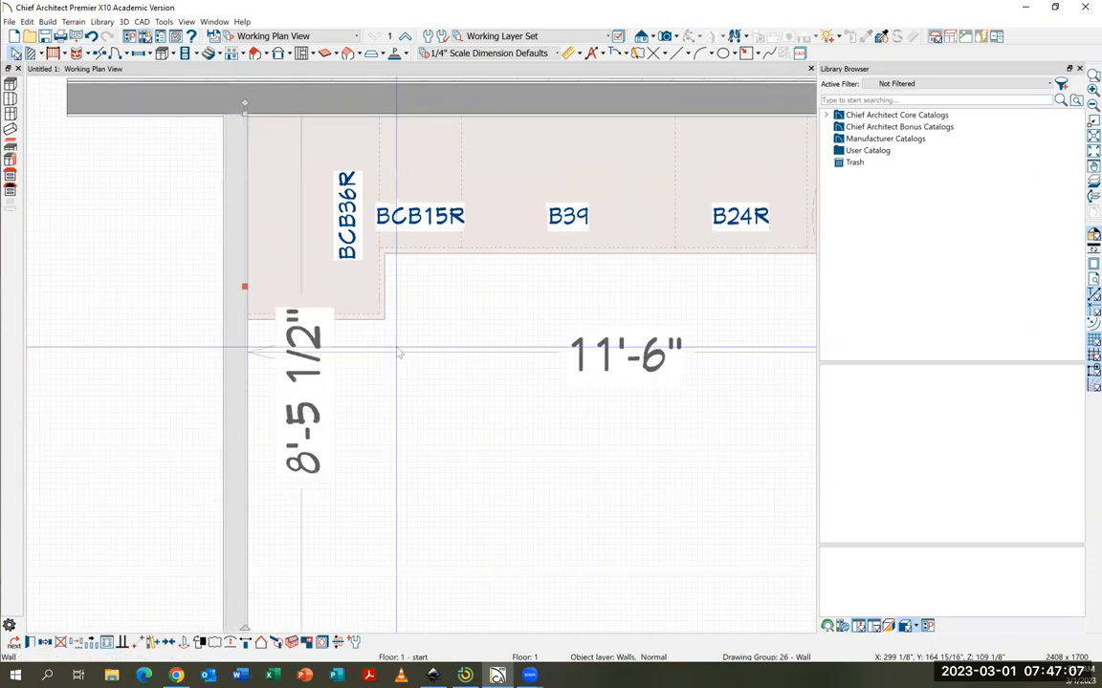
scroll(399, 354, down, 1)
click(391, 299)
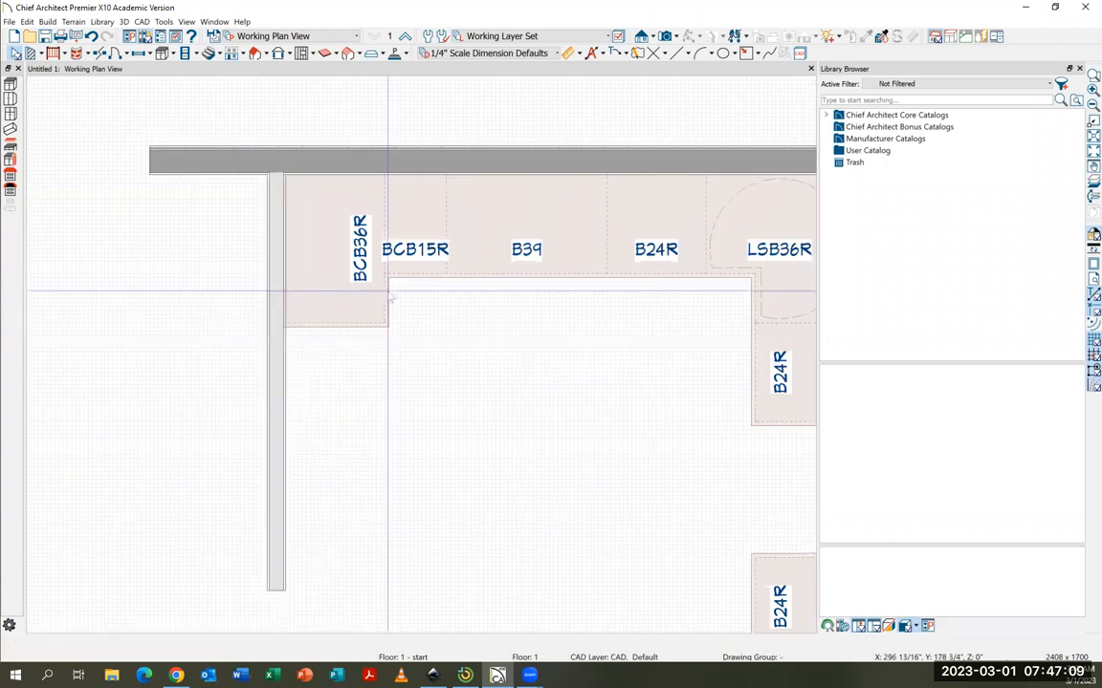
Step: Place a base cabinet directly below the blind corner cabinet on the left wall and narrow it to 18 inches
scroll(392, 297, down, 1)
scroll(416, 290, up, 1)
middle_drag(517, 337, 380, 329)
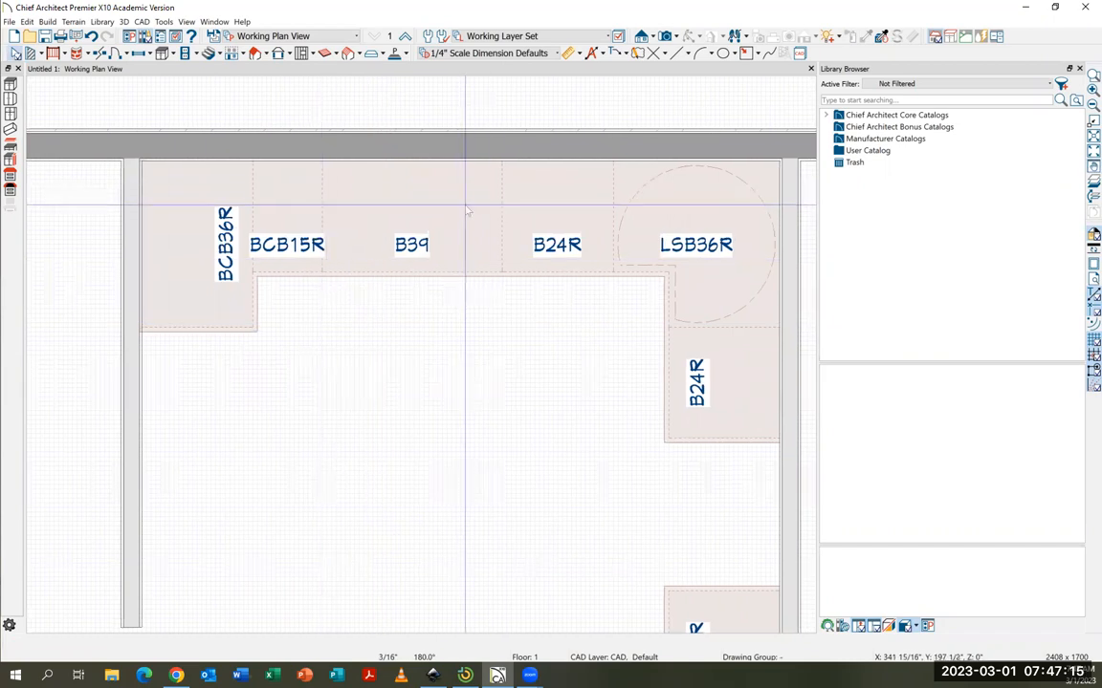
middle_drag(504, 327, 474, 325)
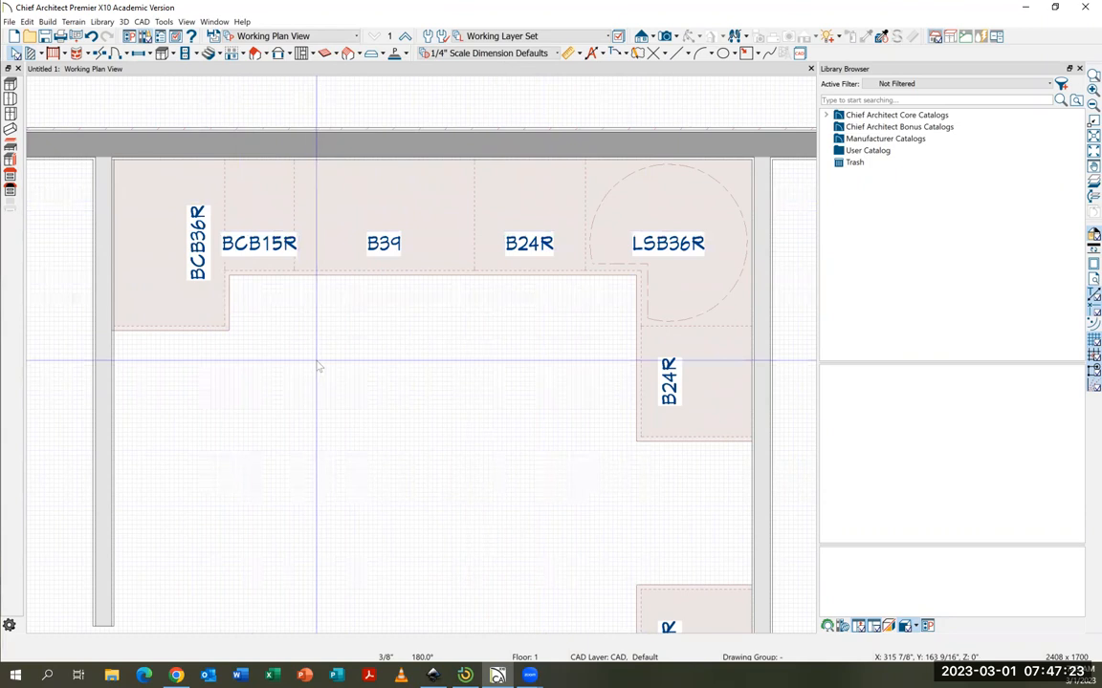
click(163, 53)
click(178, 356)
click(15, 52)
click(162, 382)
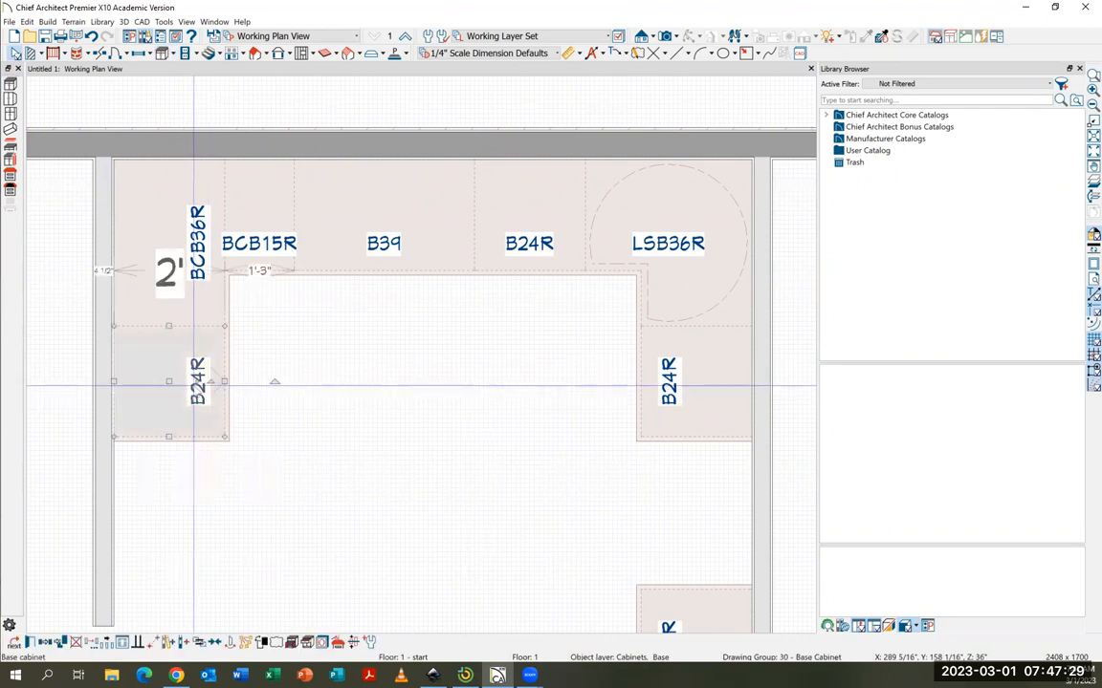
drag(170, 438, 191, 412)
Step: Narrow both 24-inch base cabinets along the right interior wall to 18 inches, leaving a 3'-3" gap between them
click(671, 377)
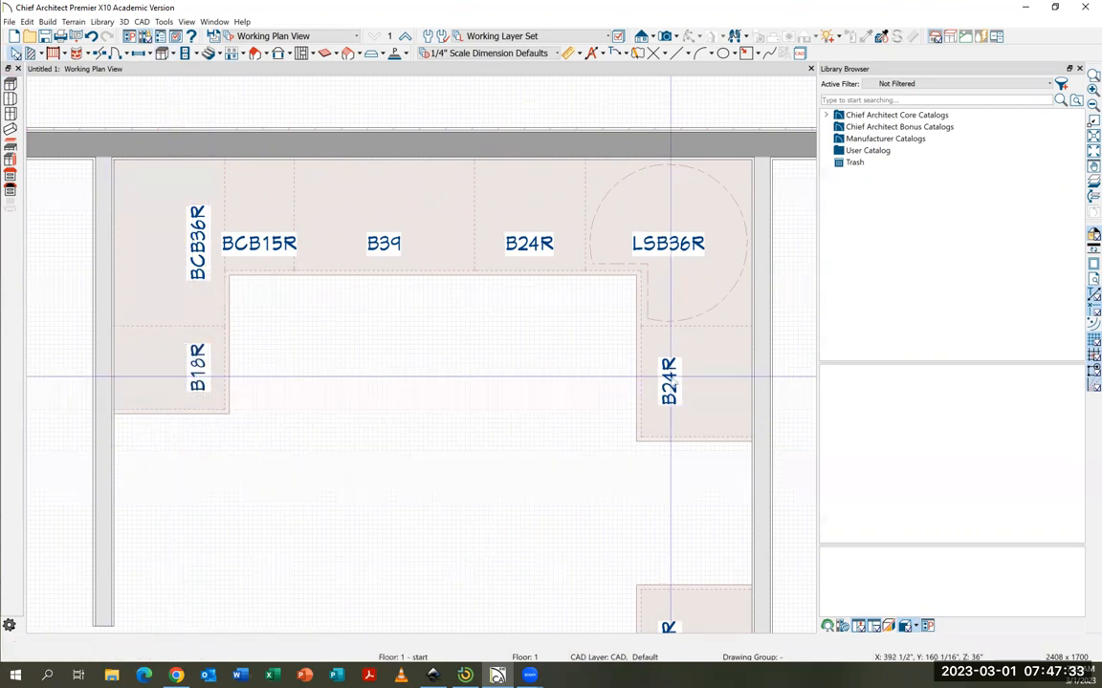
drag(697, 439, 697, 409)
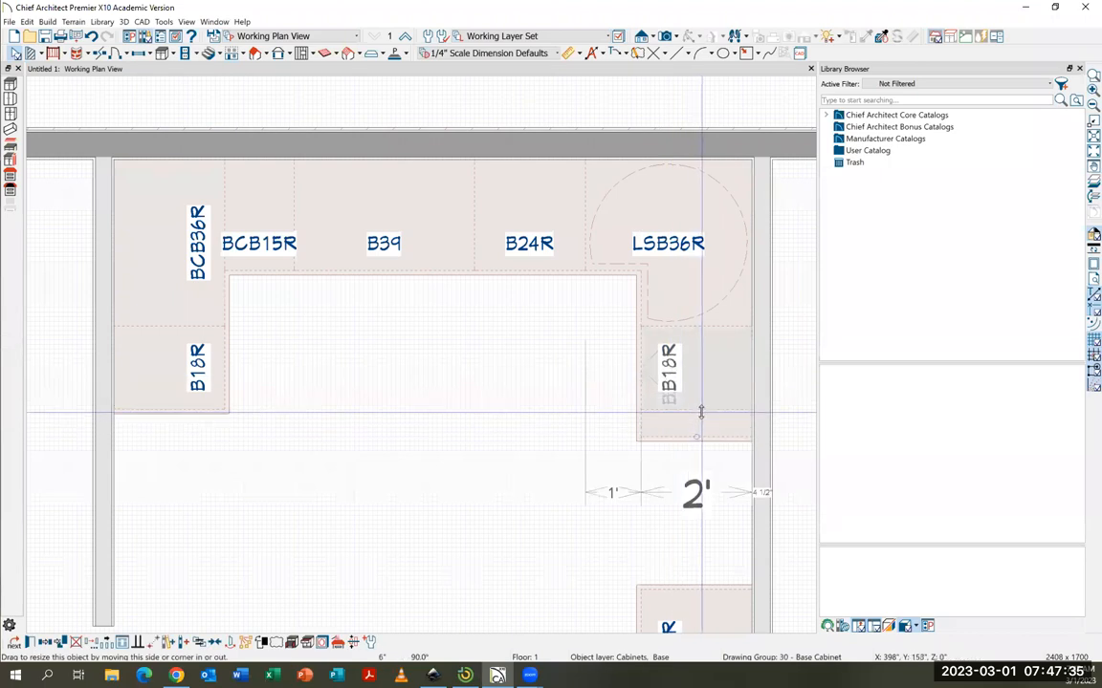
middle_drag(506, 438, 499, 305)
click(675, 560)
drag(683, 575, 682, 547)
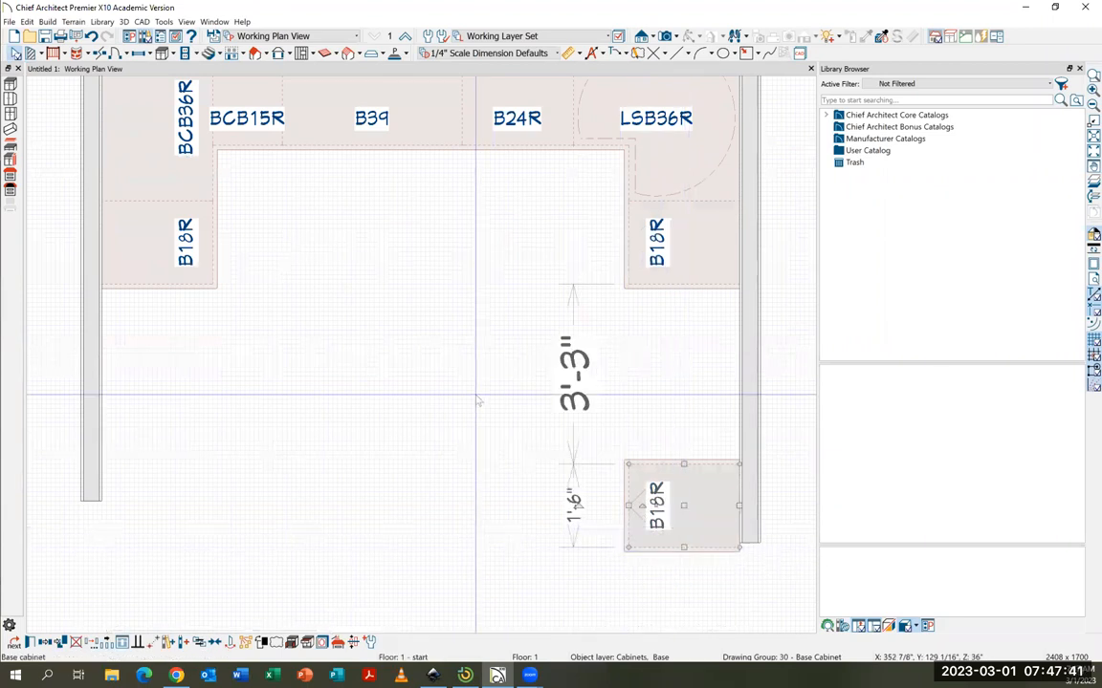
Step: Insert the ChefSeries Dishwasher from the core catalog's appliances into the 24-inch base cabinet on the exterior wall
scroll(332, 282, down, 2)
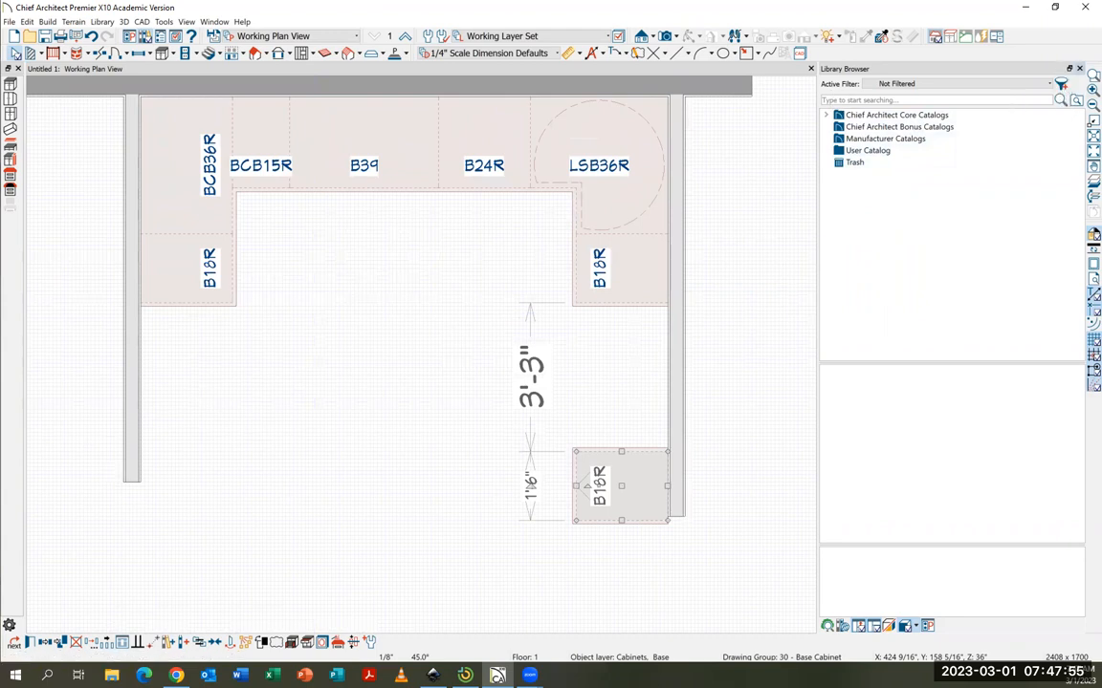
click(1078, 67)
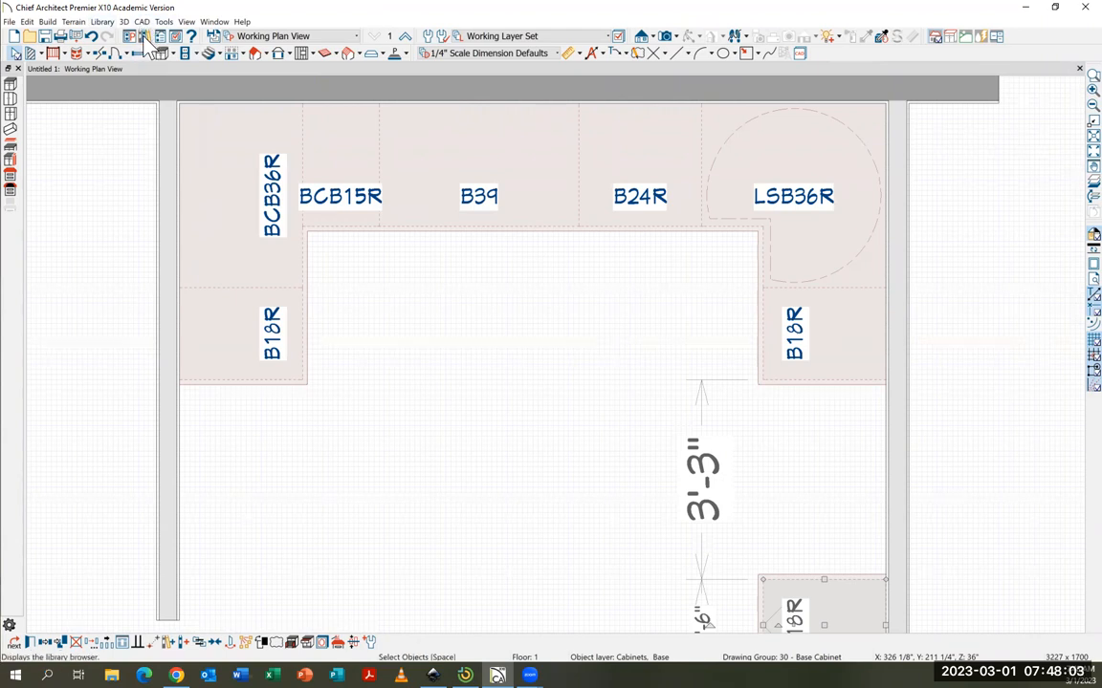
click(146, 36)
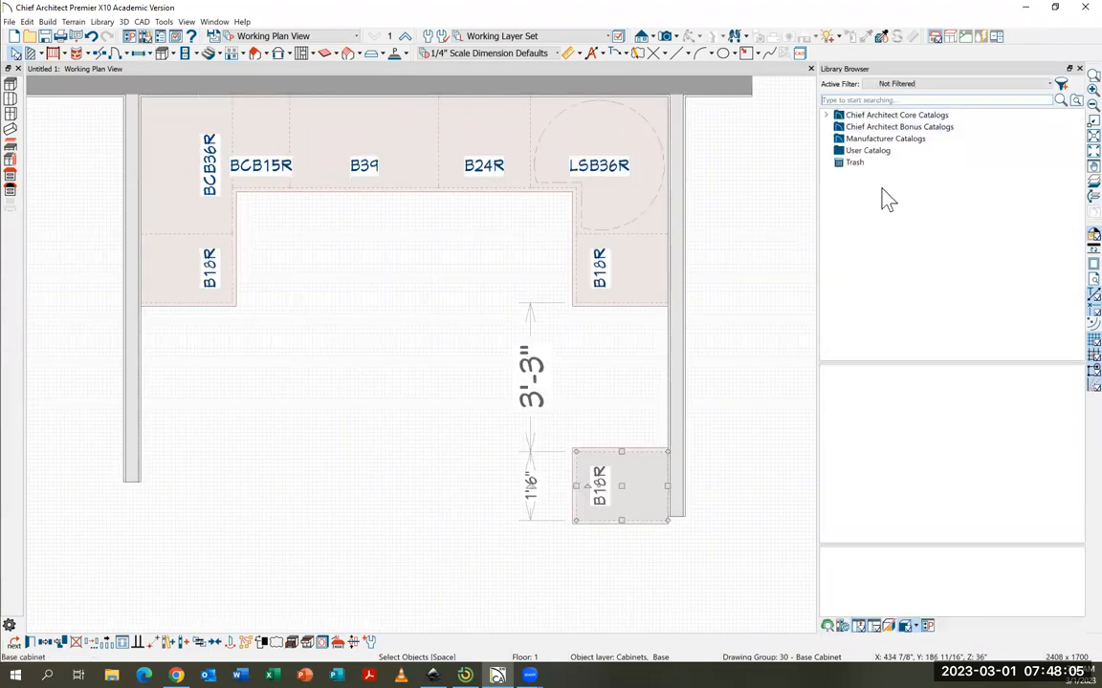
click(827, 116)
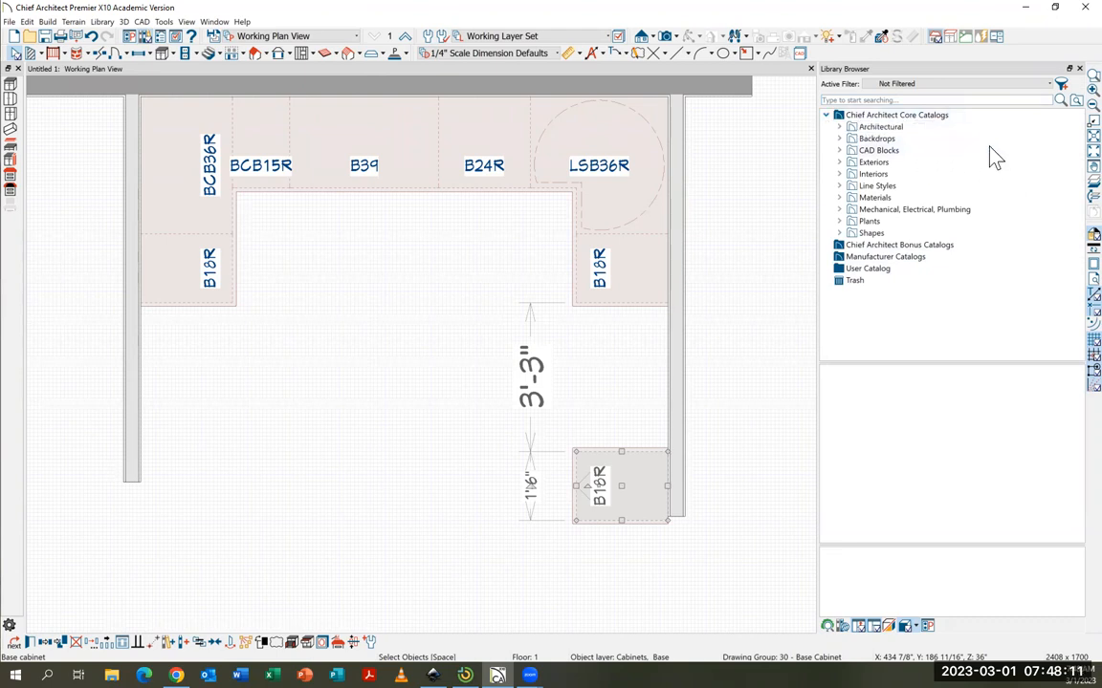
click(840, 128)
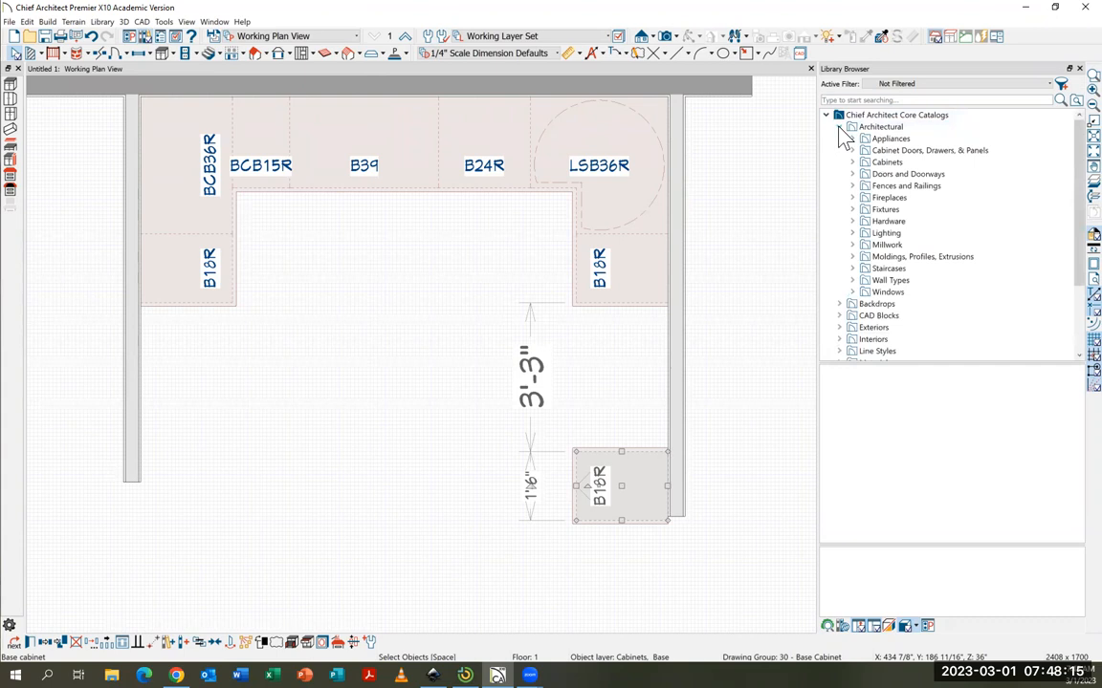
click(852, 140)
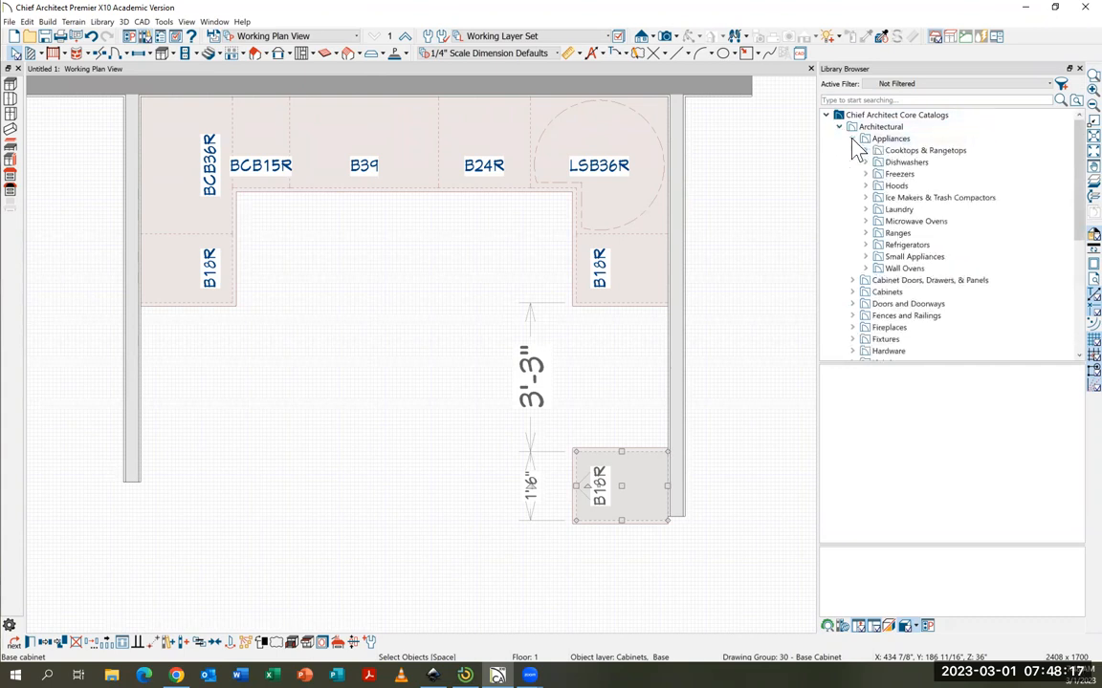
click(898, 163)
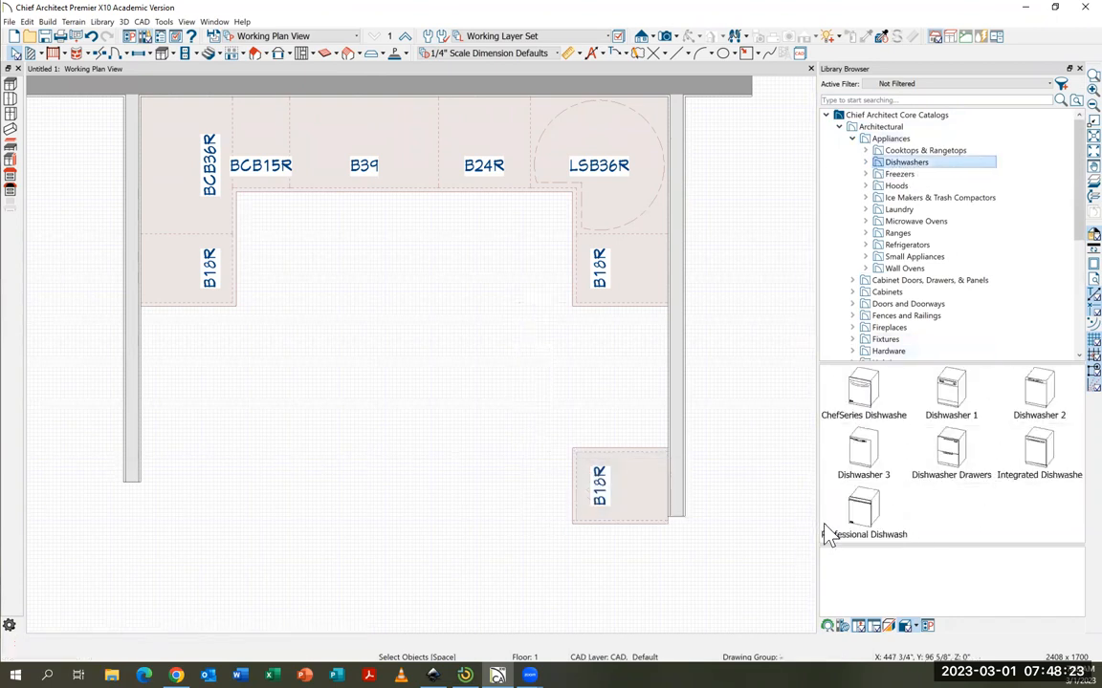
click(862, 390)
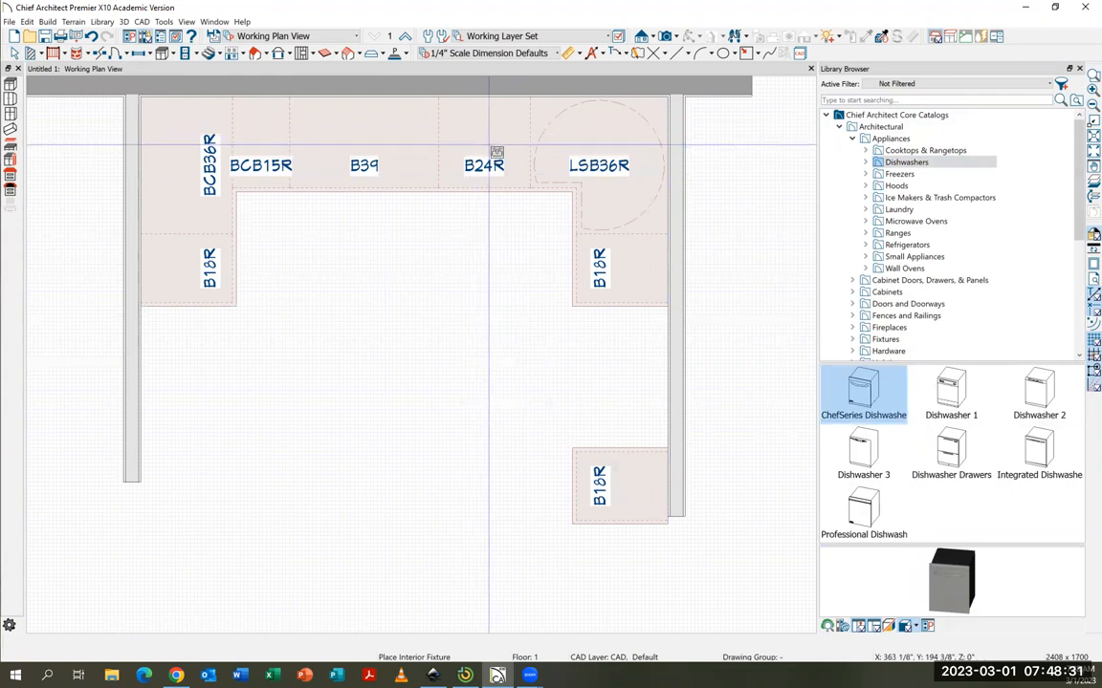
click(488, 143)
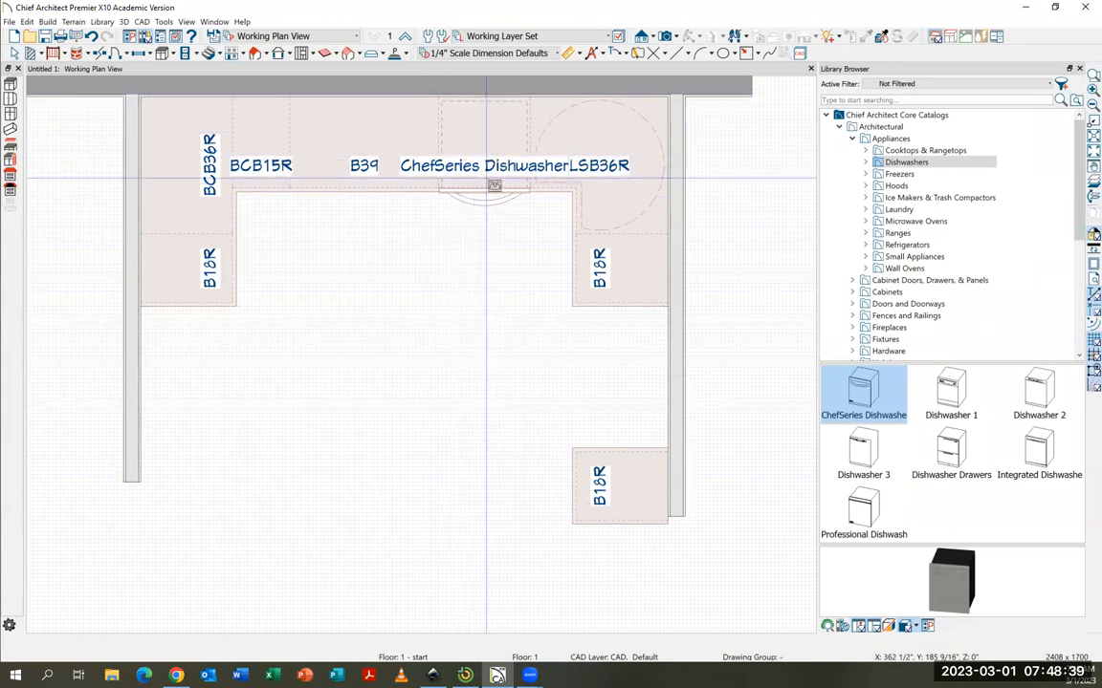
Step: Place the standard-size stand-alone Gas Range on the right wall, directly below the upper 18-inch base cabinet
click(872, 164)
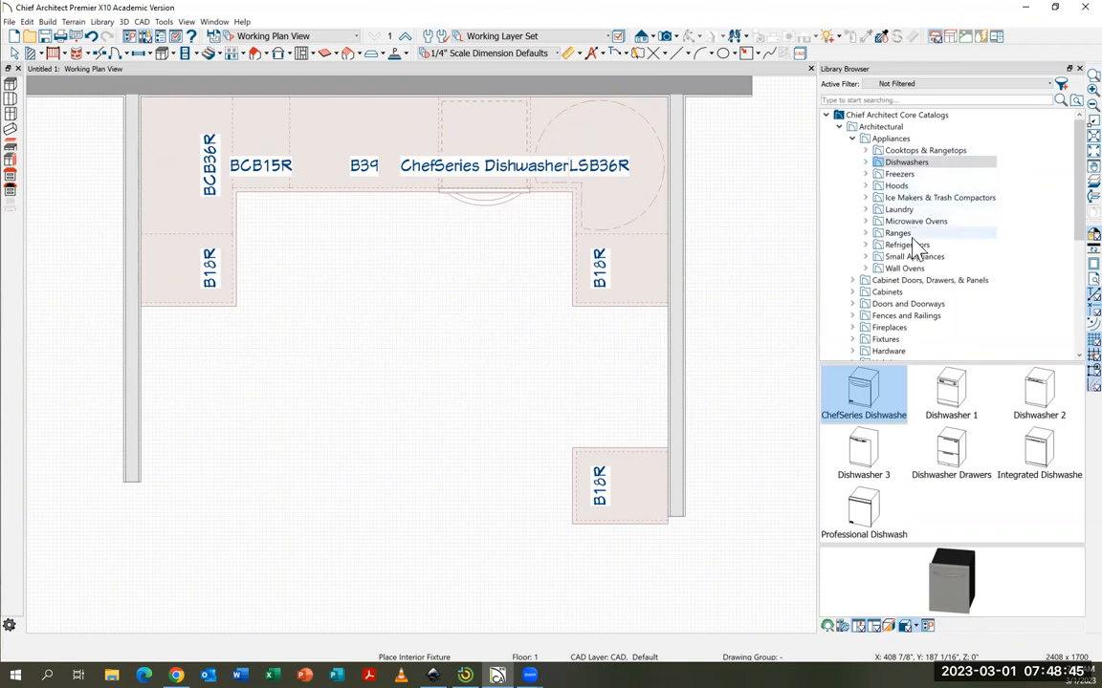
click(865, 233)
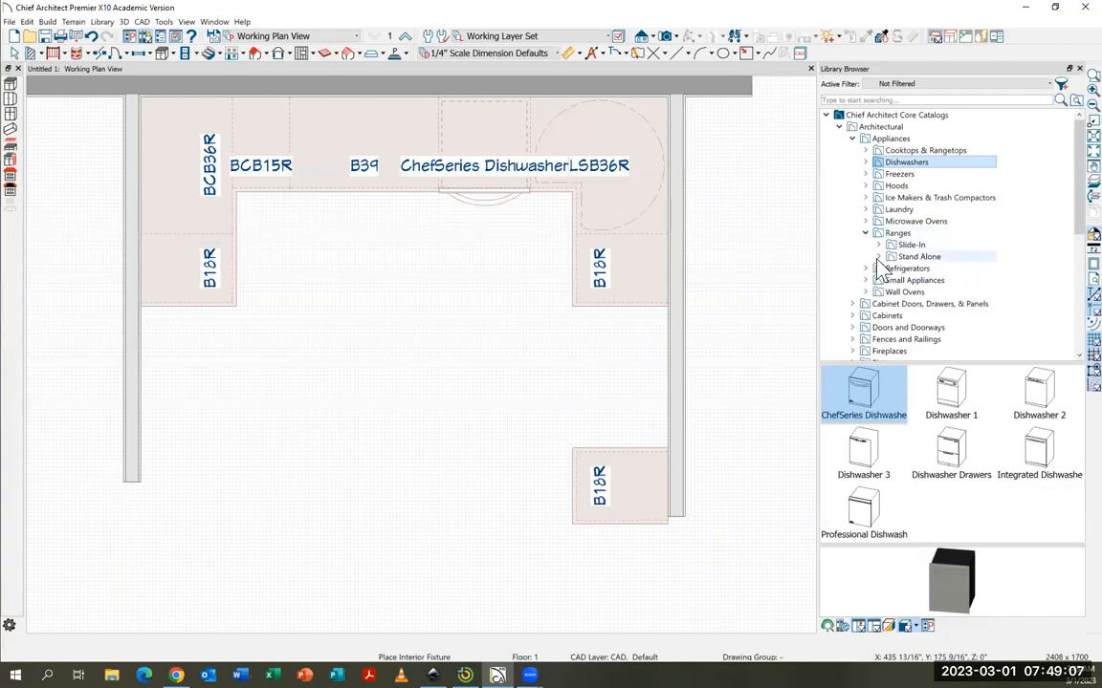
click(879, 257)
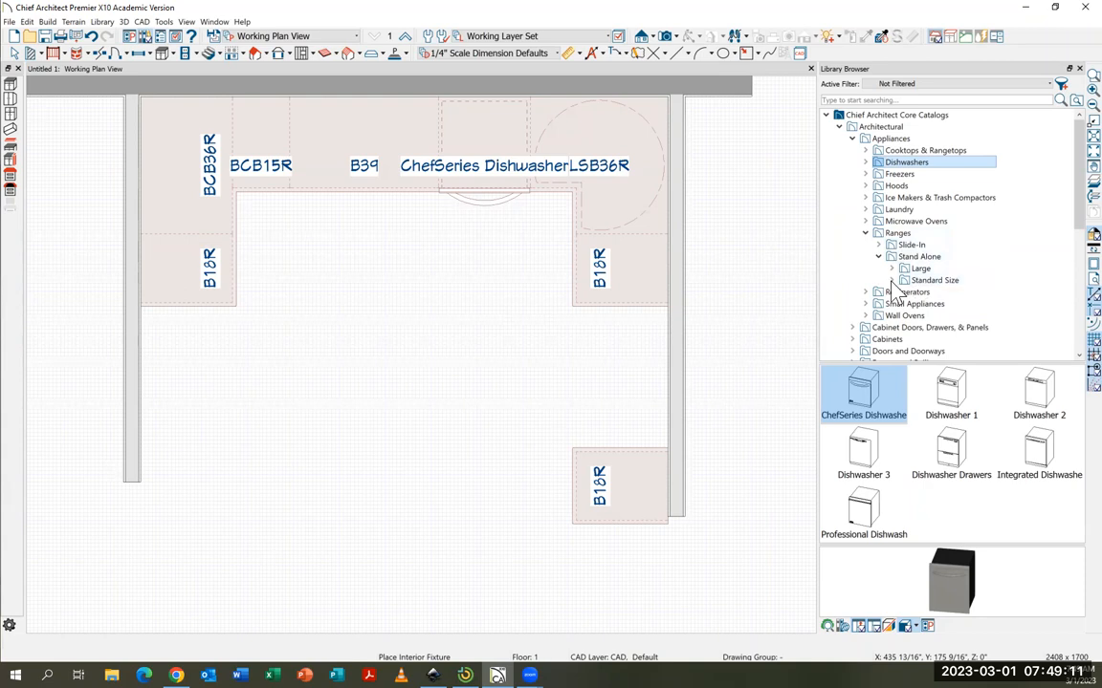
click(891, 281)
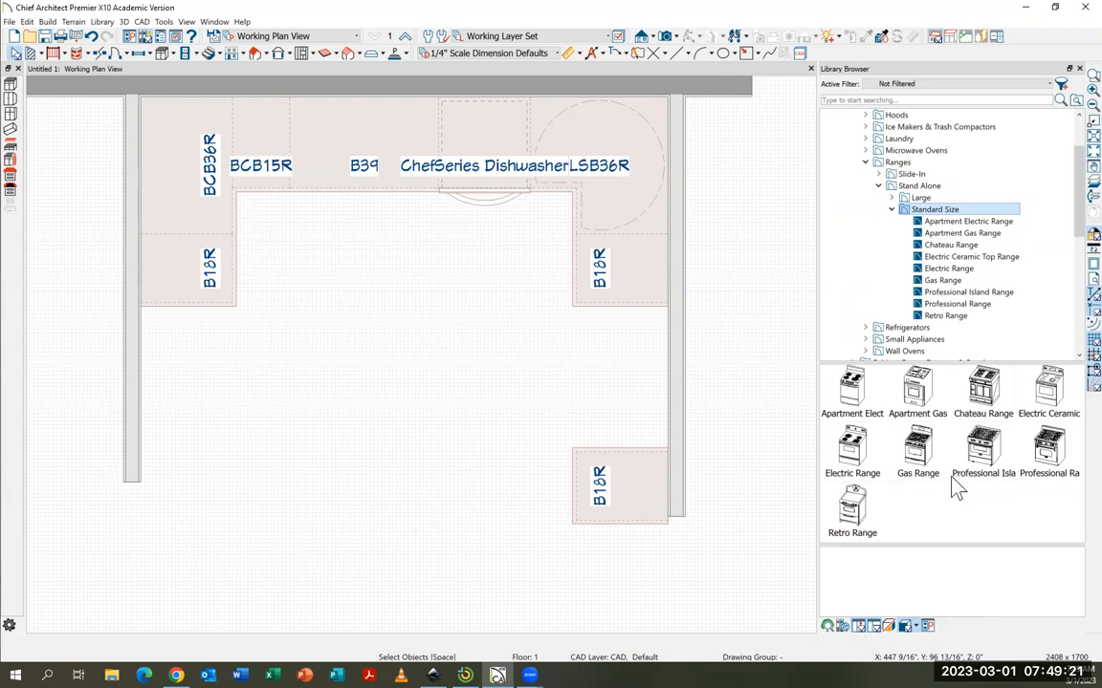
click(919, 457)
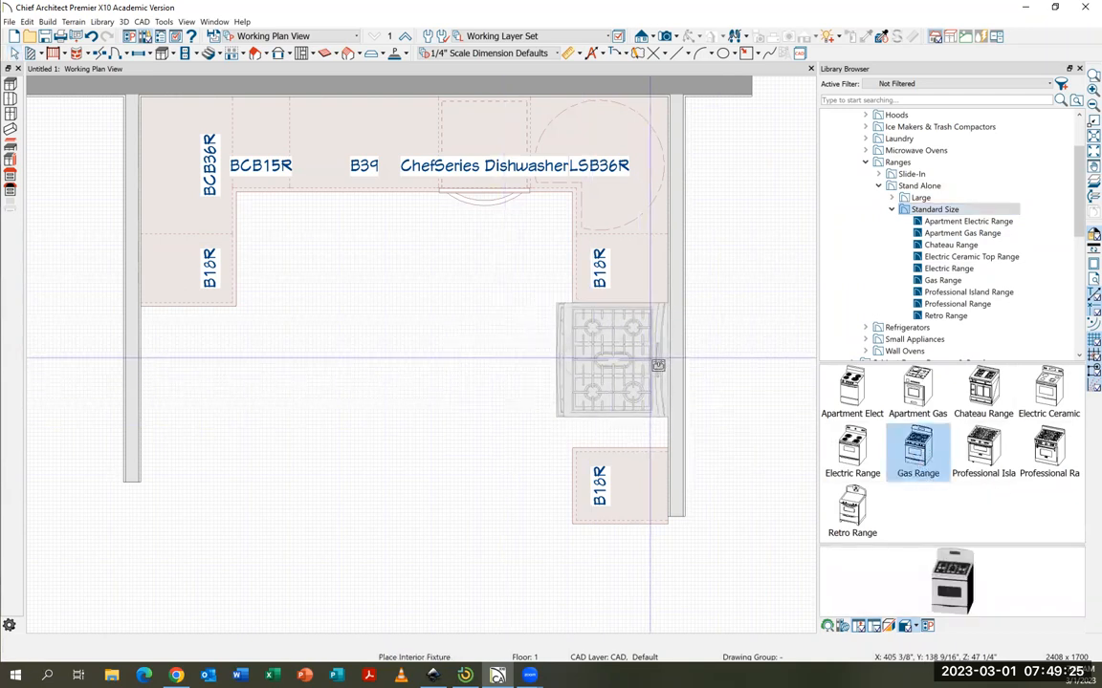
click(658, 365)
click(15, 53)
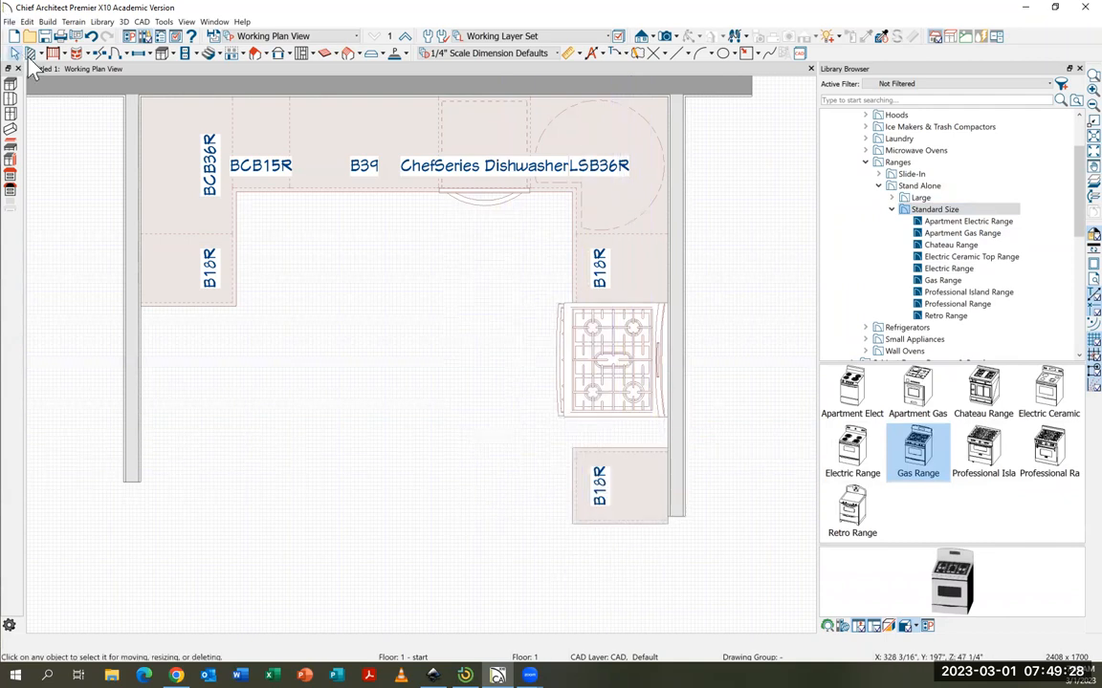
Step: Slide the lower right 18-inch cabinet up against the range and shorten the right interior wall to 9'
click(641, 507)
drag(620, 486, 620, 451)
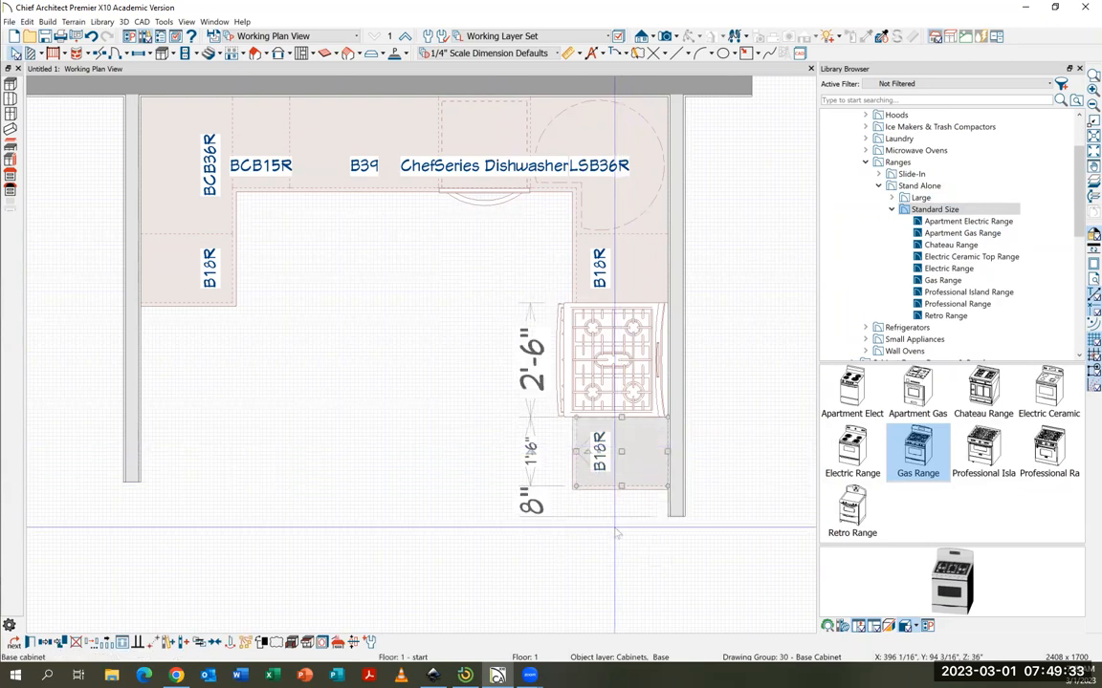
click(679, 492)
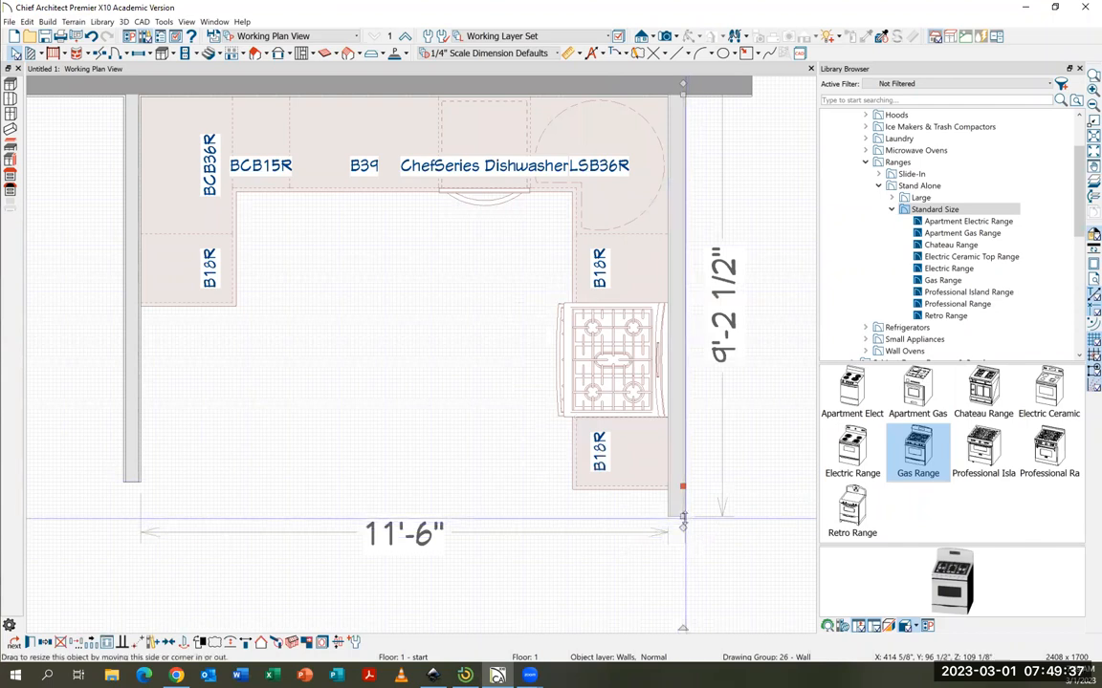
drag(681, 514, 682, 517)
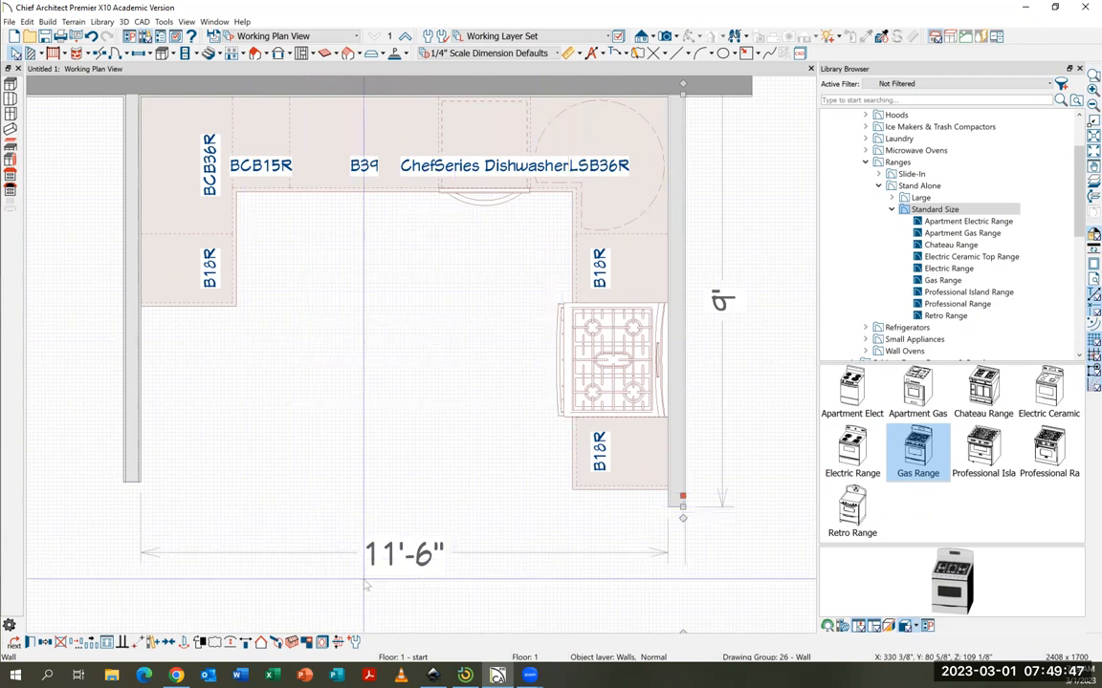
Step: Place the second of the standard-size side-by-side refrigerators on the left interior wall, directly below the 18-inch base cabinet
middle_drag(252, 409, 286, 429)
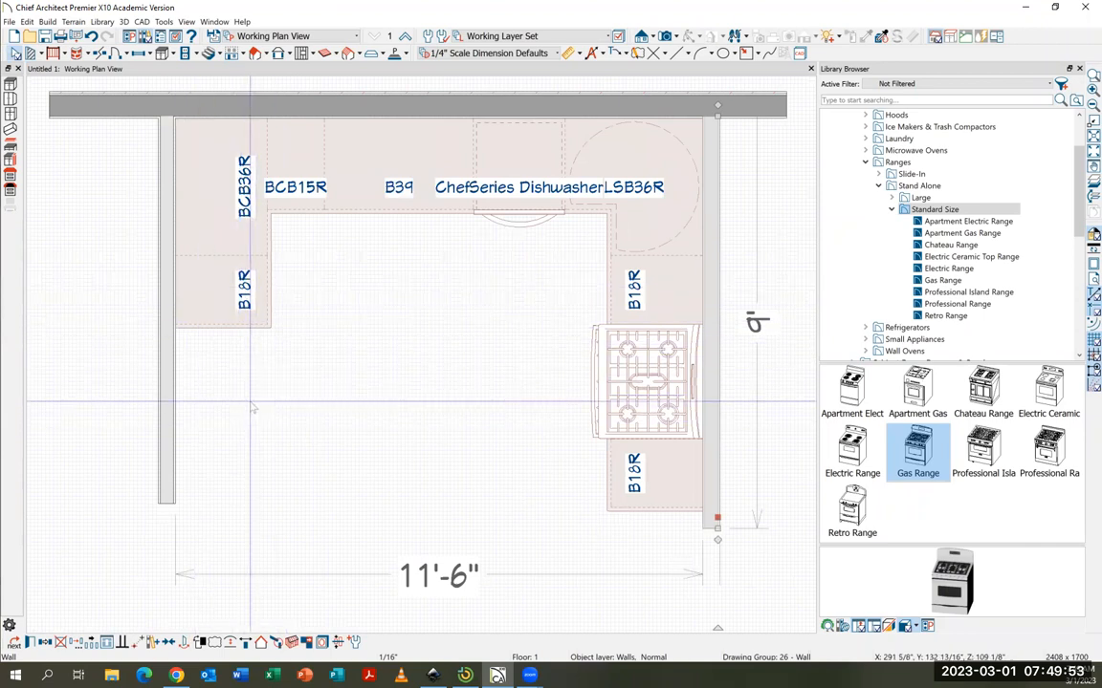
click(891, 209)
click(878, 185)
click(865, 162)
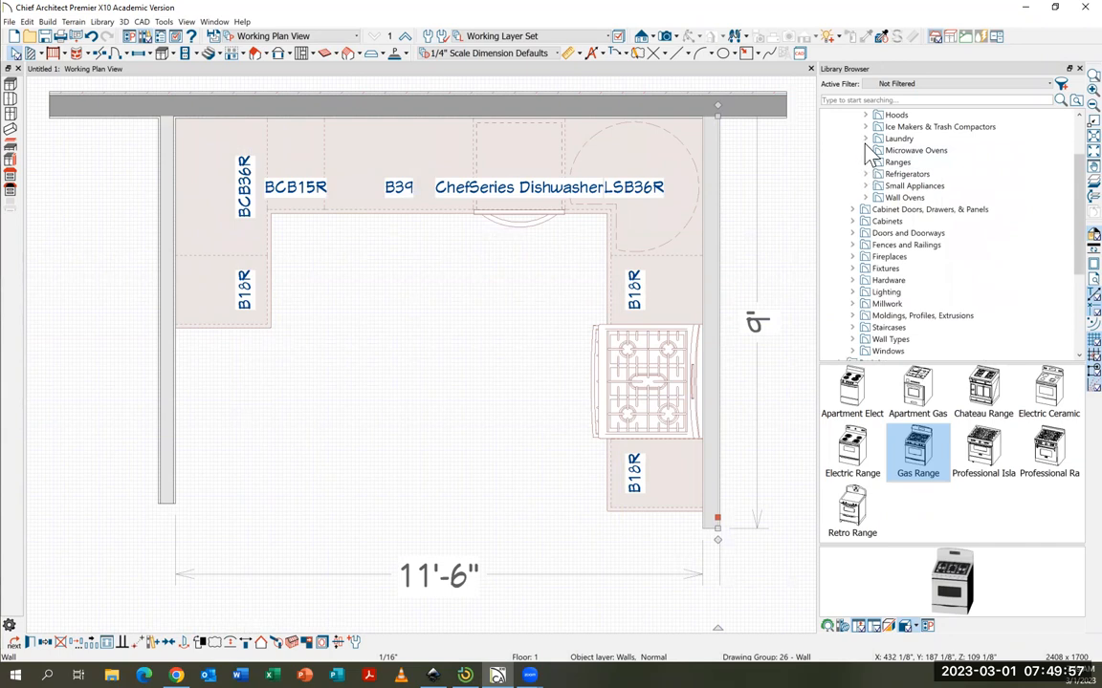
click(865, 174)
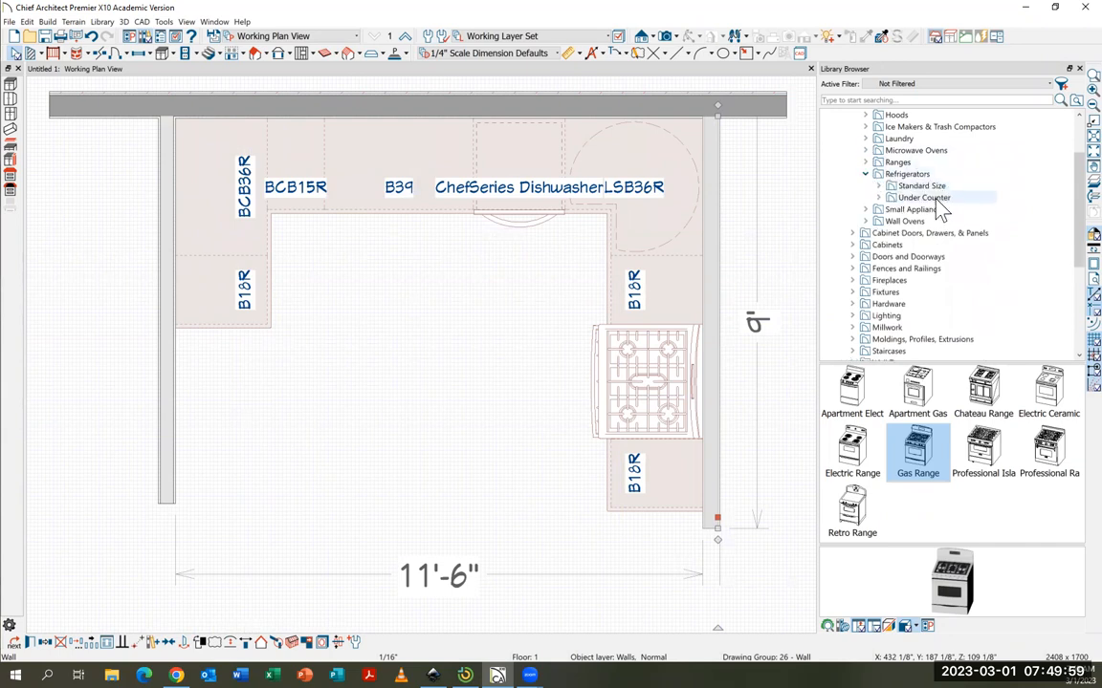
click(877, 185)
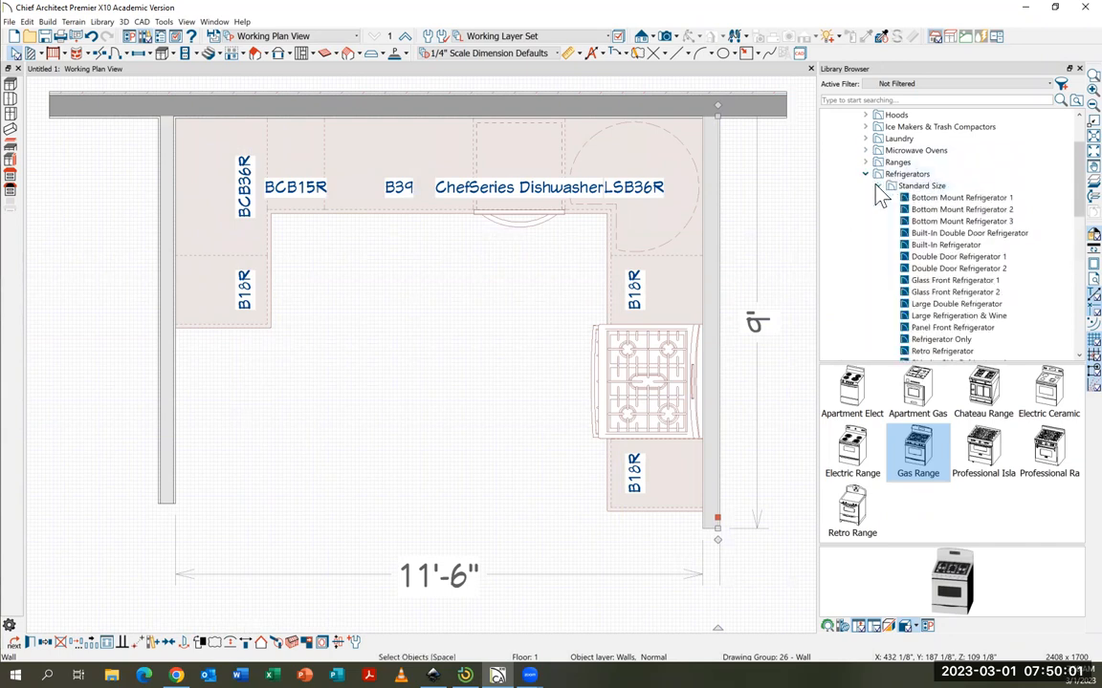
click(910, 185)
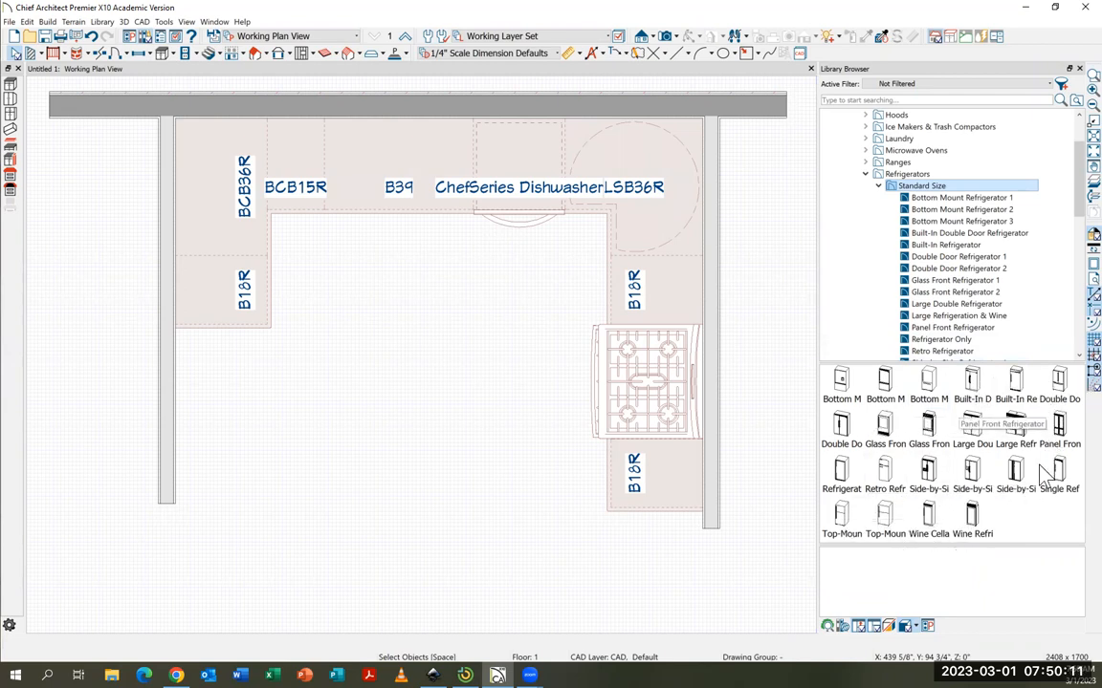
click(974, 478)
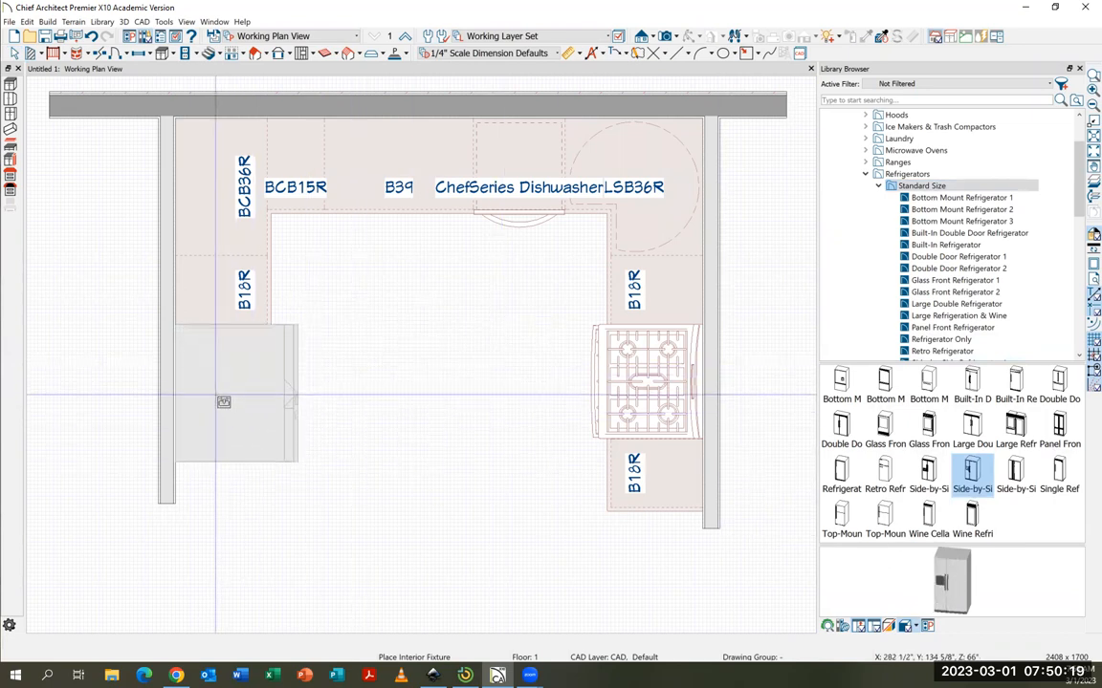
click(216, 387)
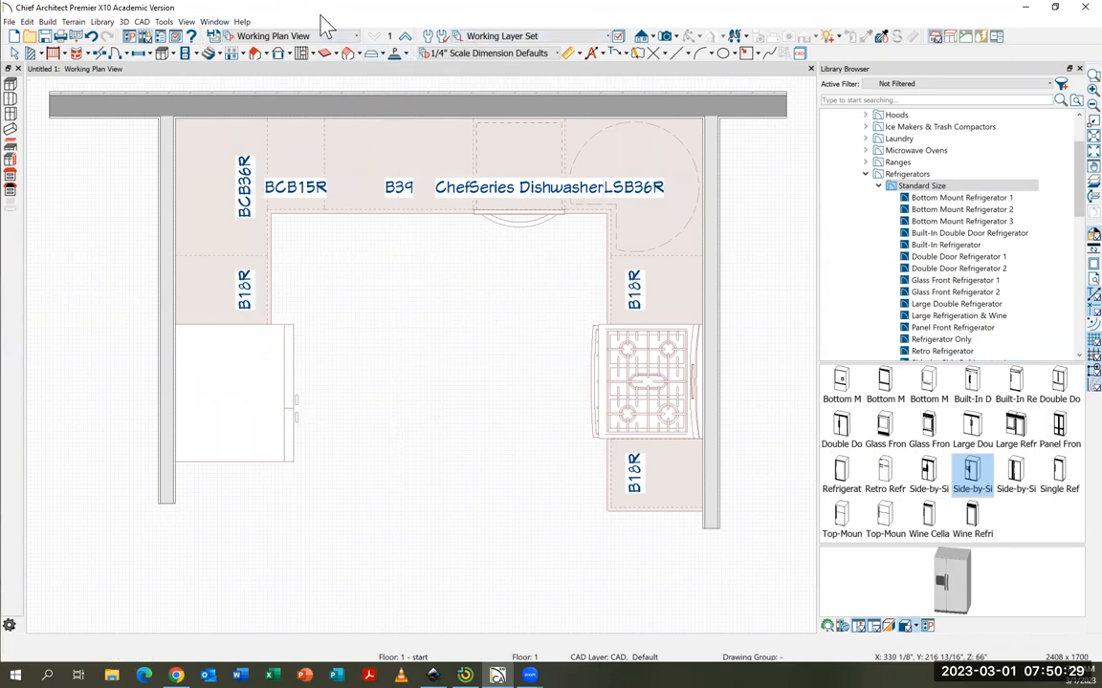
Step: Create a full camera view from below the kitchen looking toward the exterior wall, and inspect the layout in 3D
click(675, 38)
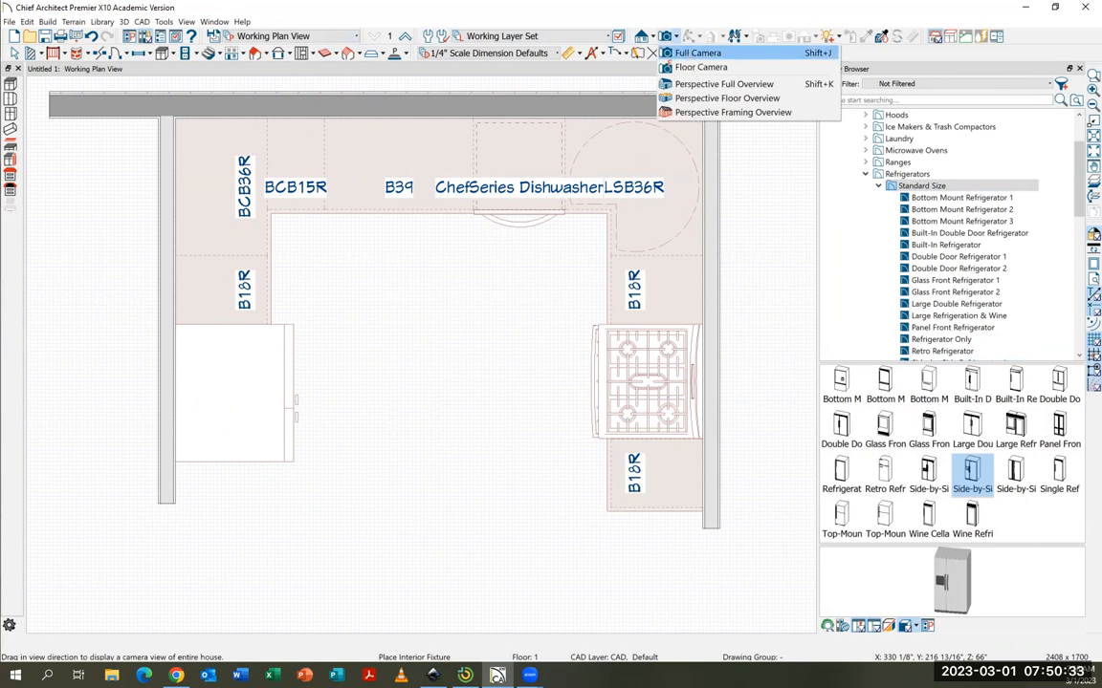
click(697, 54)
scroll(524, 198, down, 2)
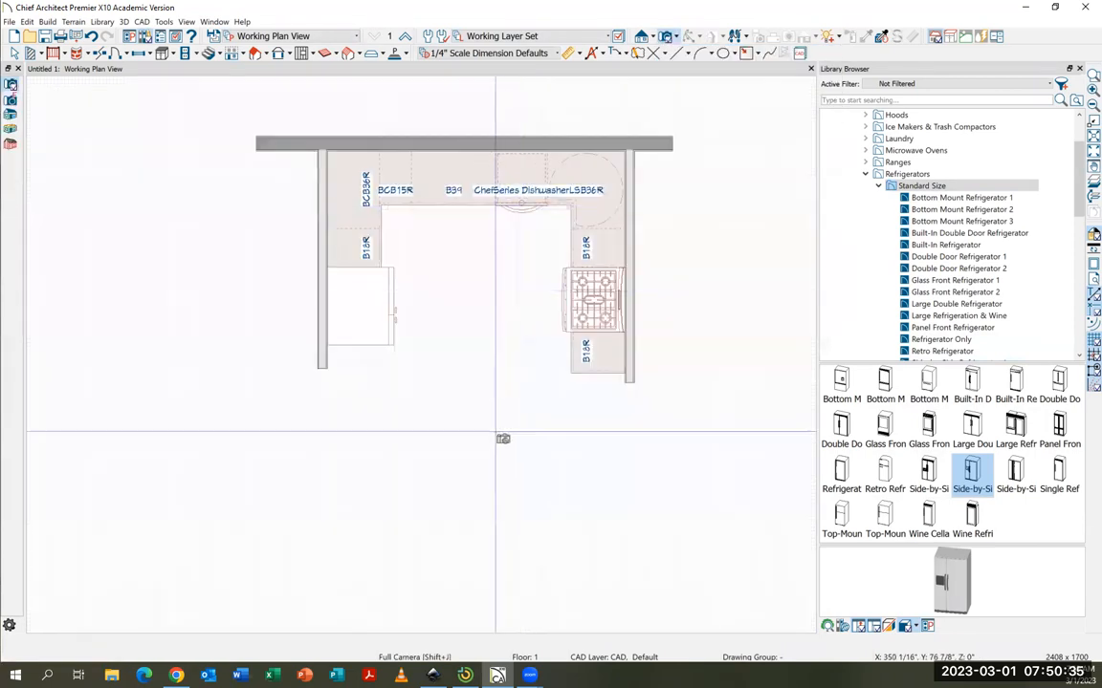
click(480, 530)
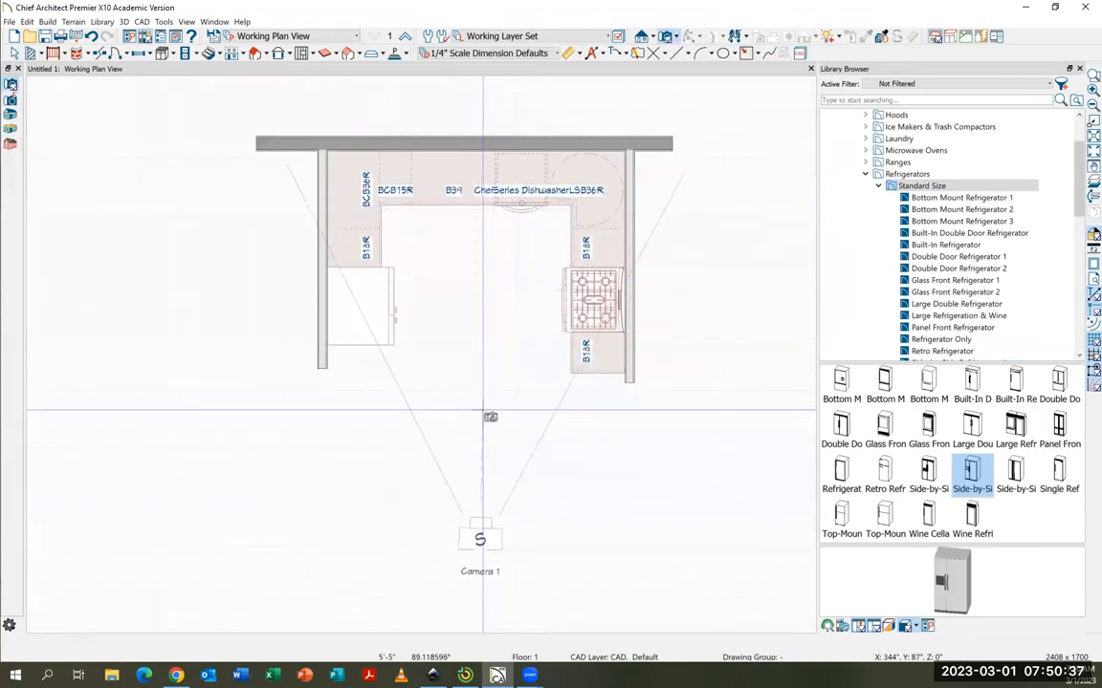
drag(483, 411, 483, 409)
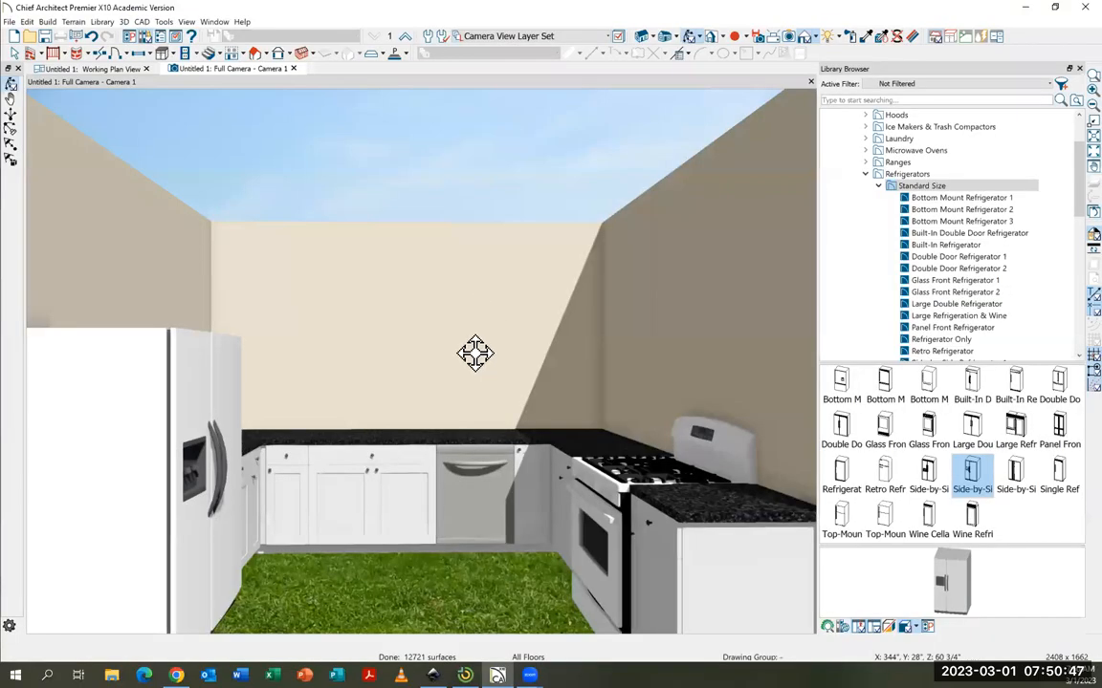
drag(477, 369, 396, 559)
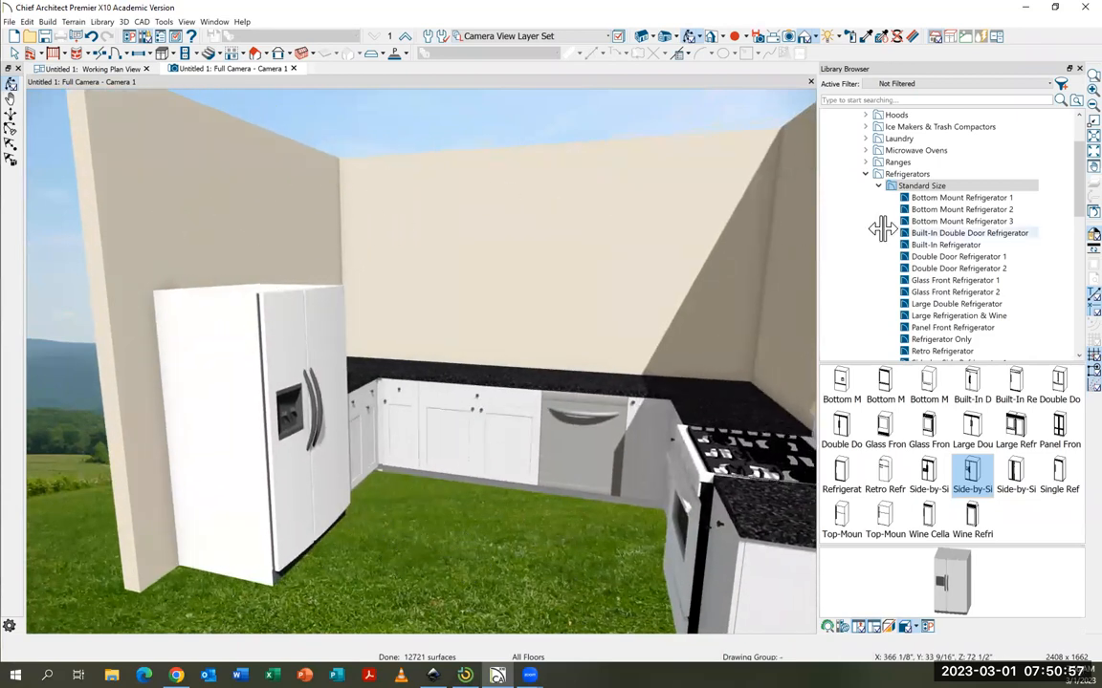
drag(504, 413, 560, 418)
drag(267, 131, 403, 254)
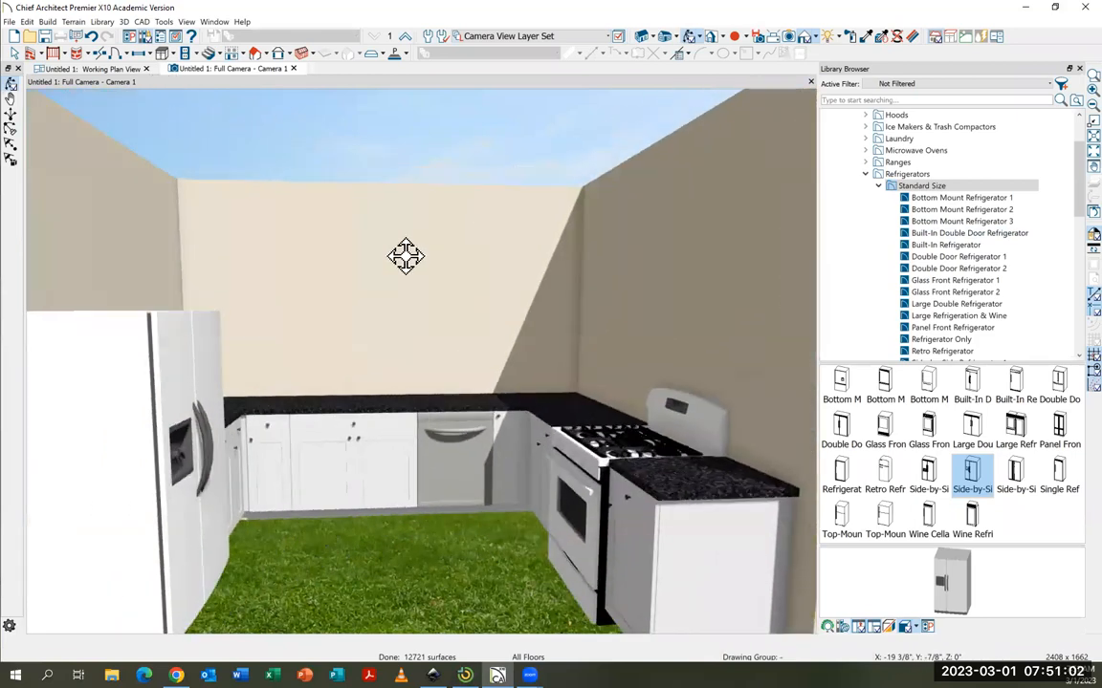
Step: Return to the working plan view and draw a room divider from the right interior wall's lower end across to the left interior wall
click(84, 70)
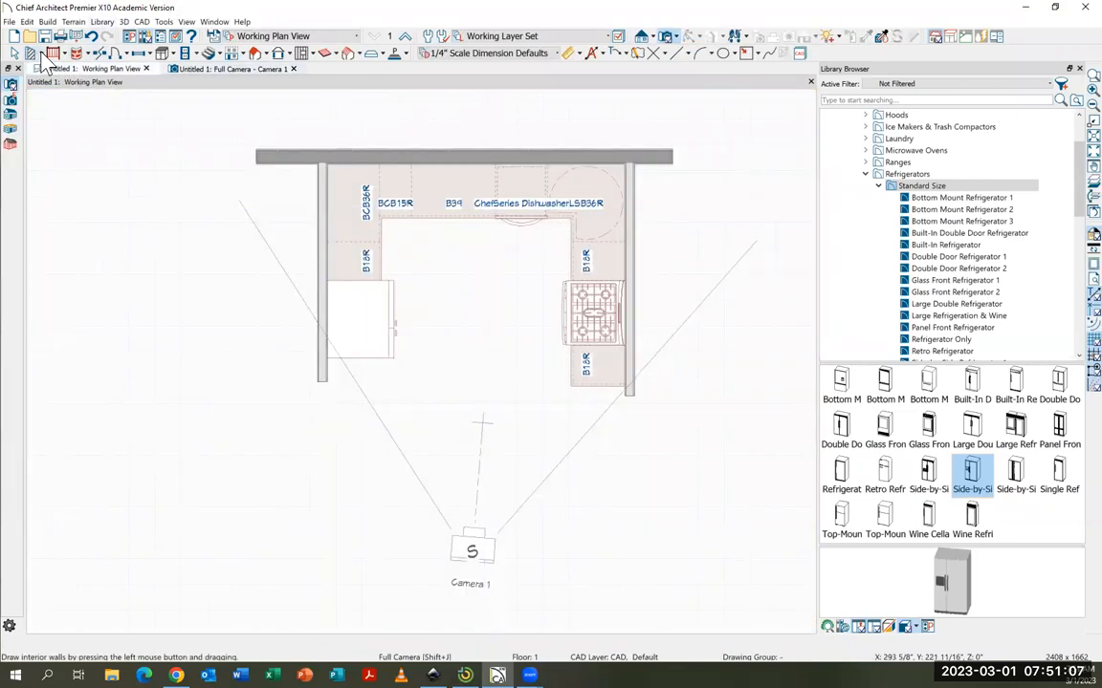
click(41, 54)
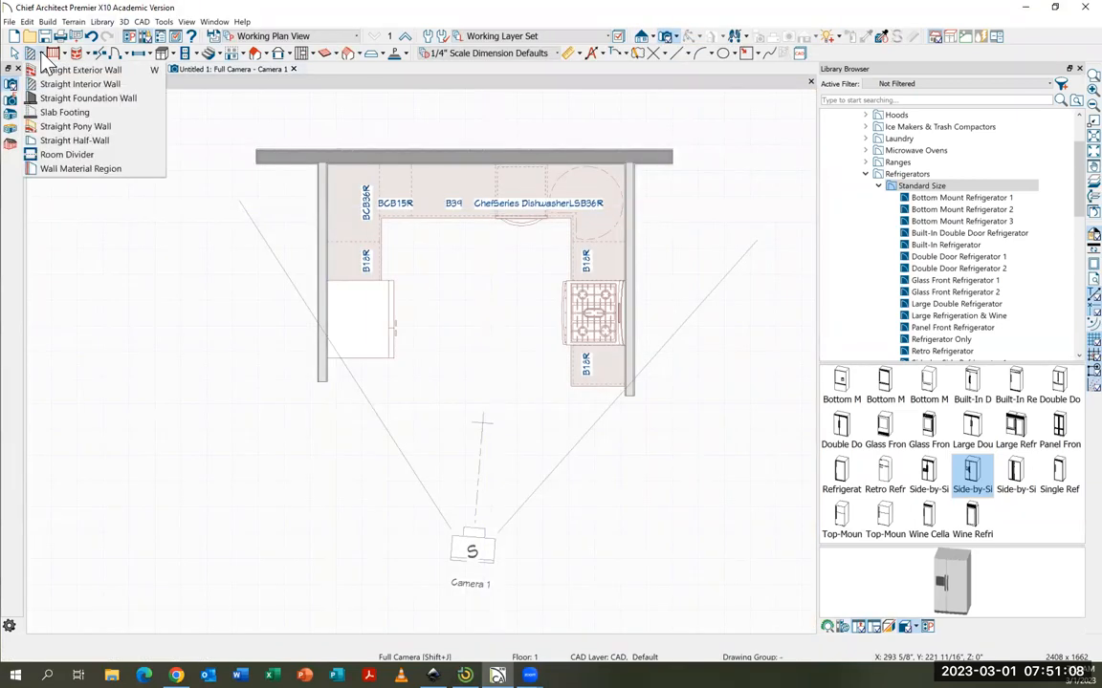
click(55, 157)
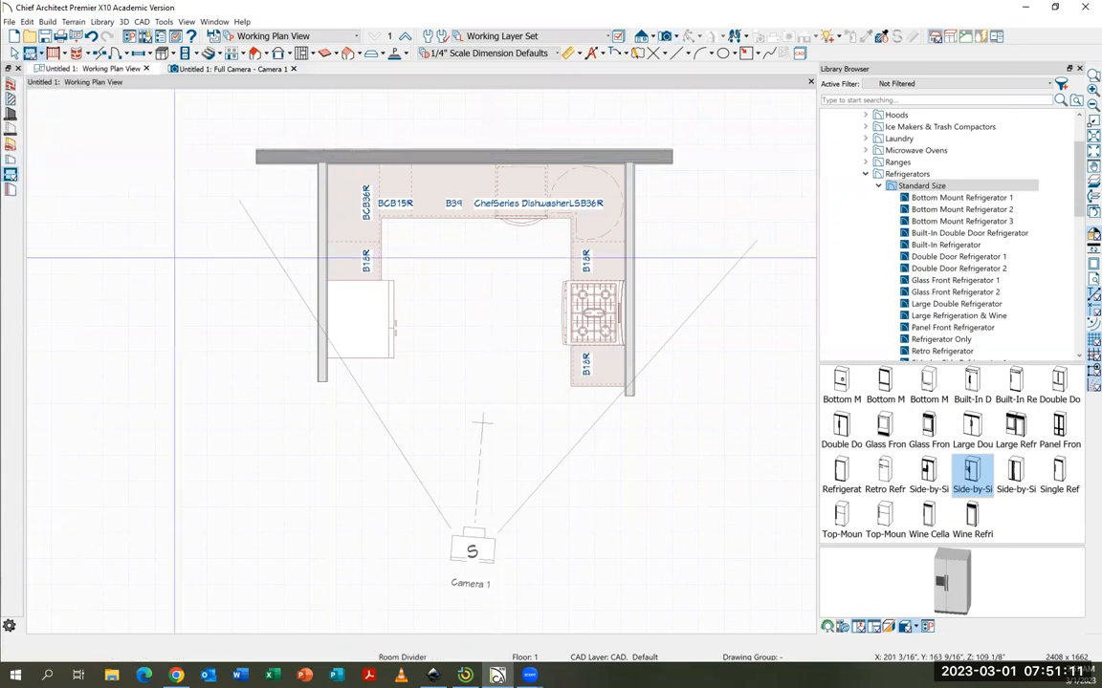
drag(627, 394, 327, 393)
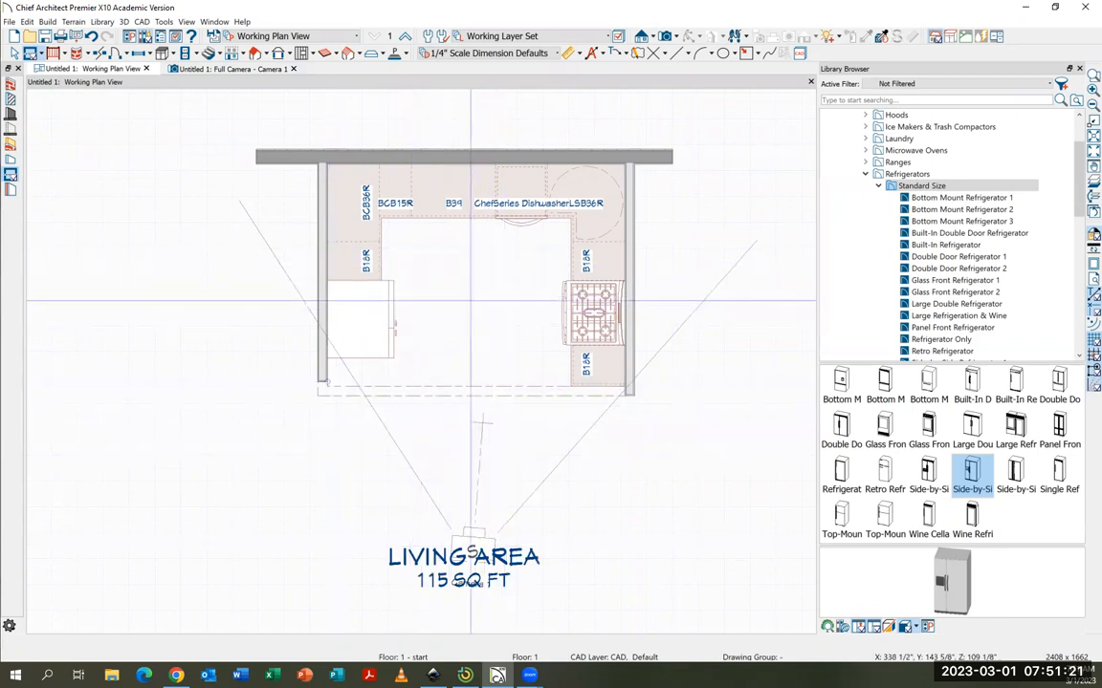
Step: Set the room type of the newly enclosed room to Kitchen
click(16, 54)
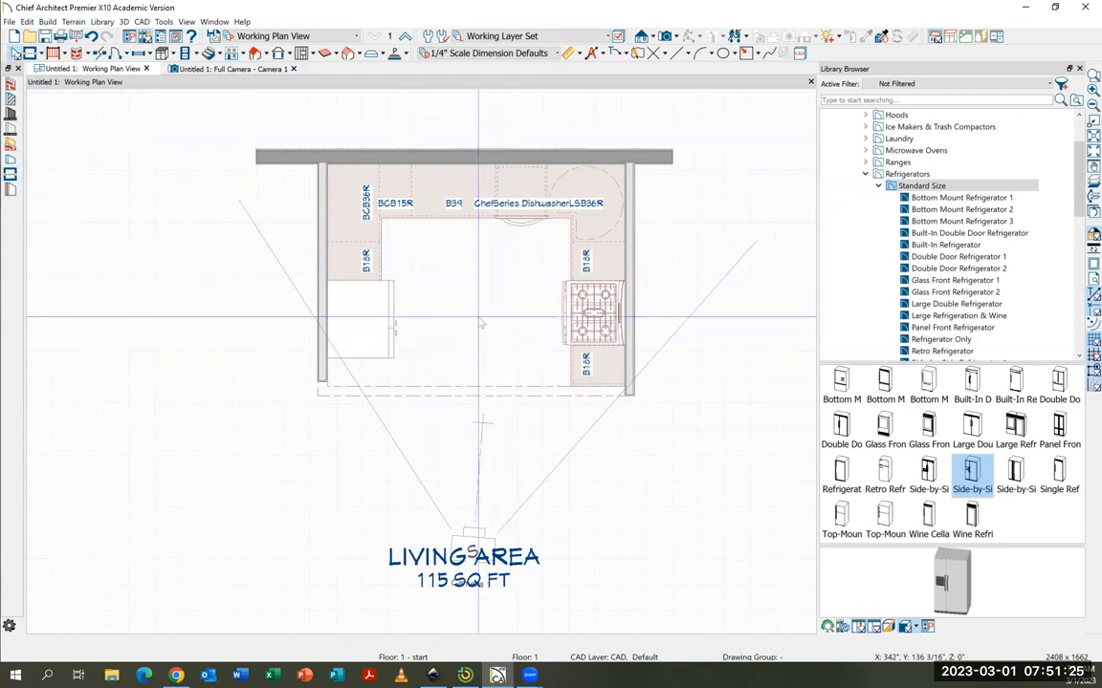
click(481, 325)
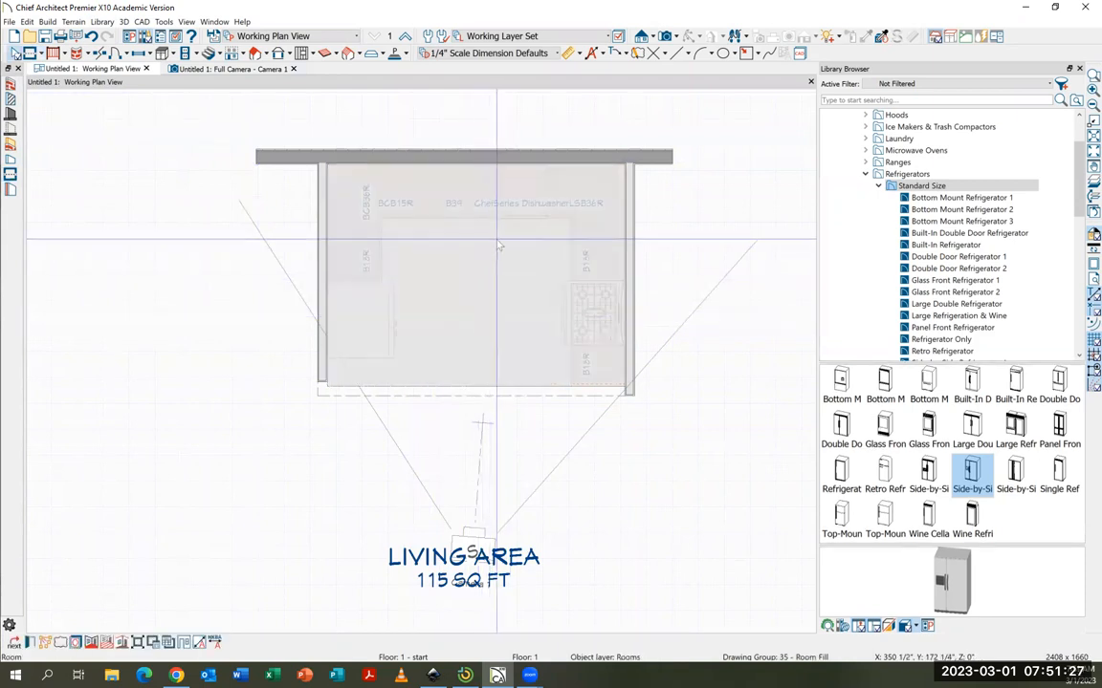
double_click(468, 313)
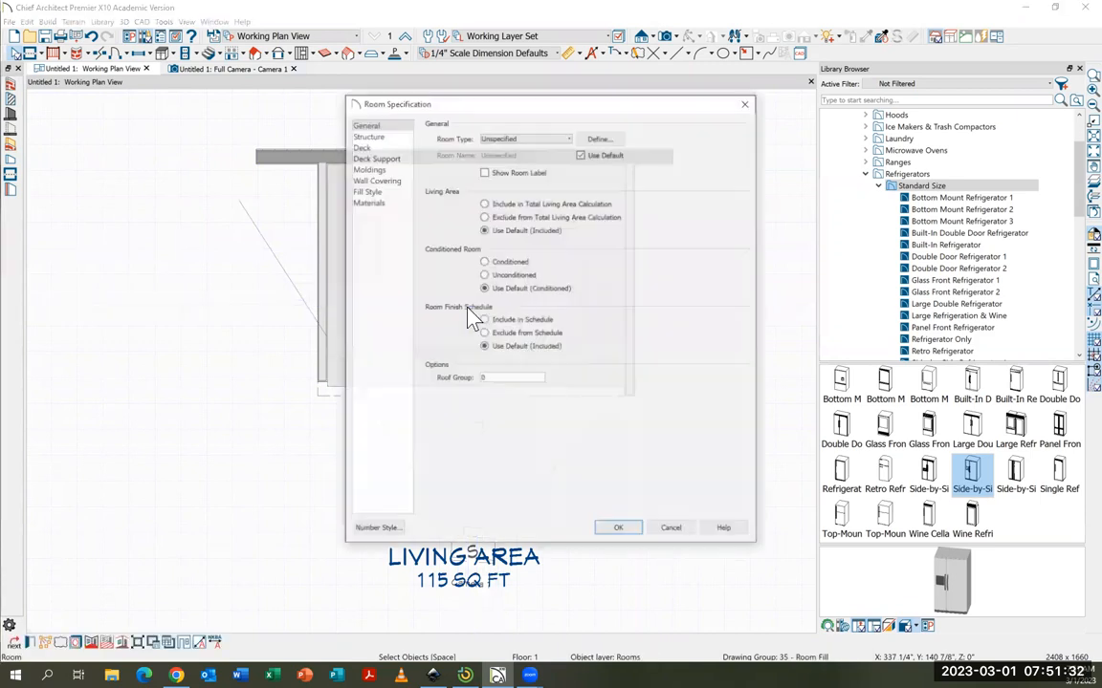
click(516, 137)
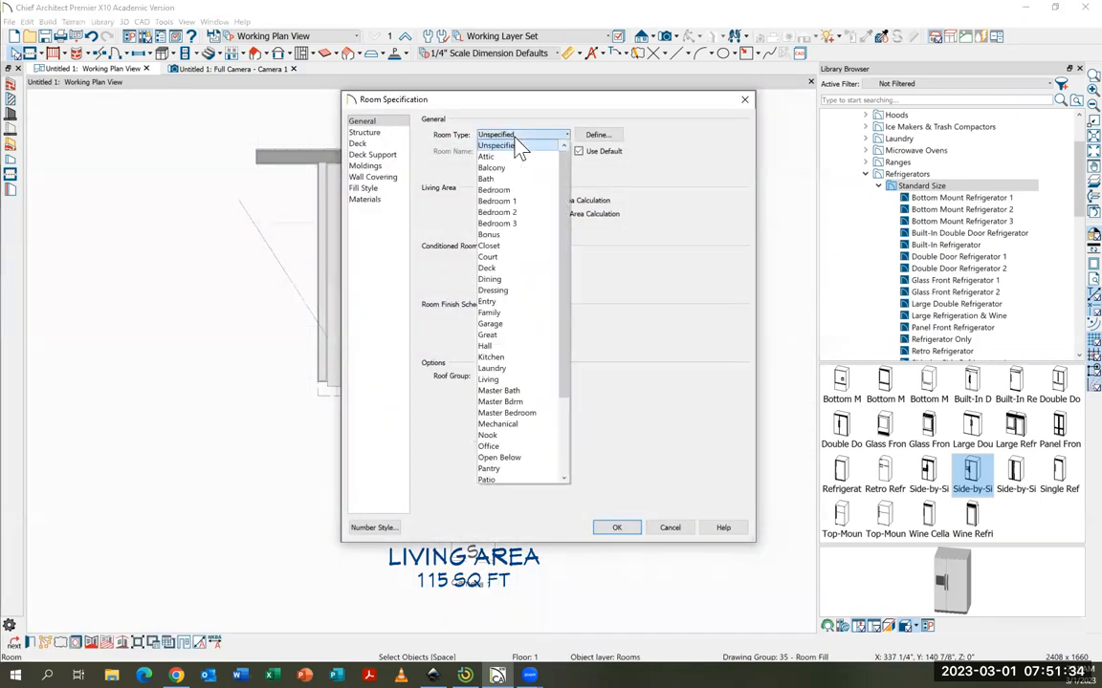
click(496, 357)
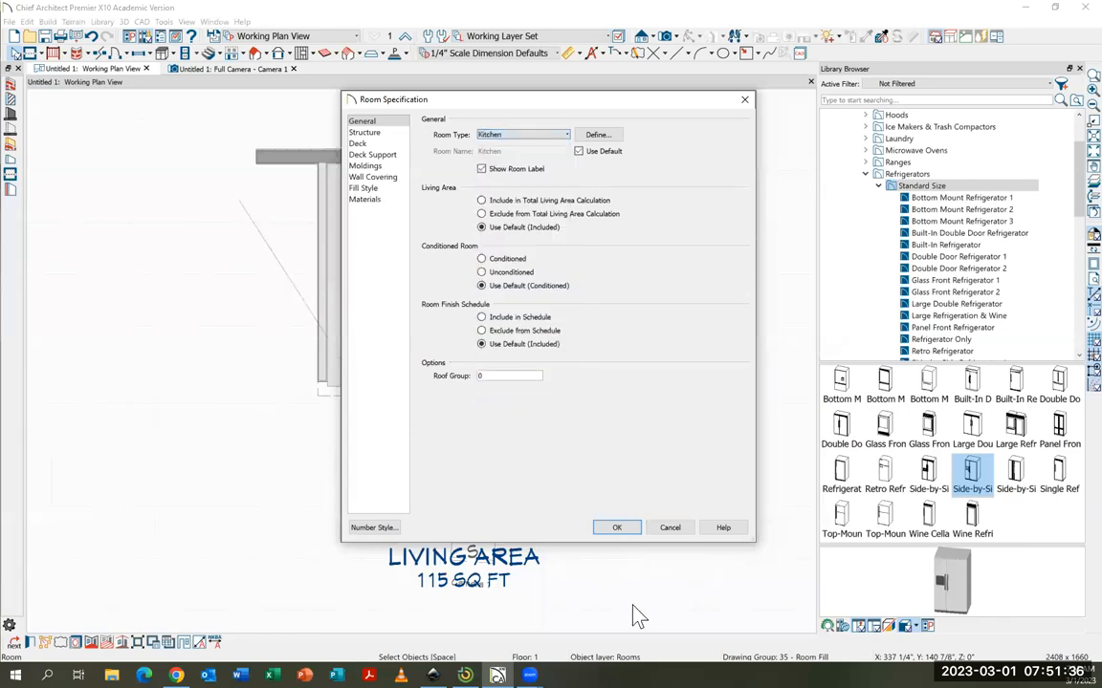
click(617, 529)
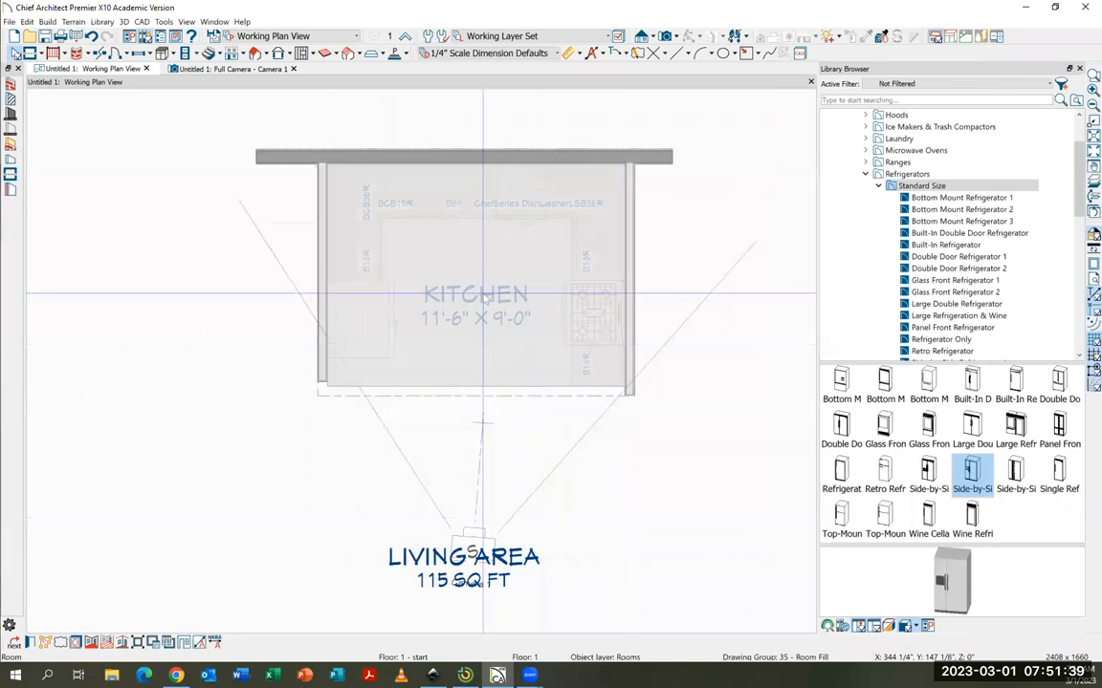
Step: Place the Double Undermount Sink Narrow from the core catalog's kitchen sinks into the 39-inch base cabinet on the exterior wall
scroll(484, 299, up, 2)
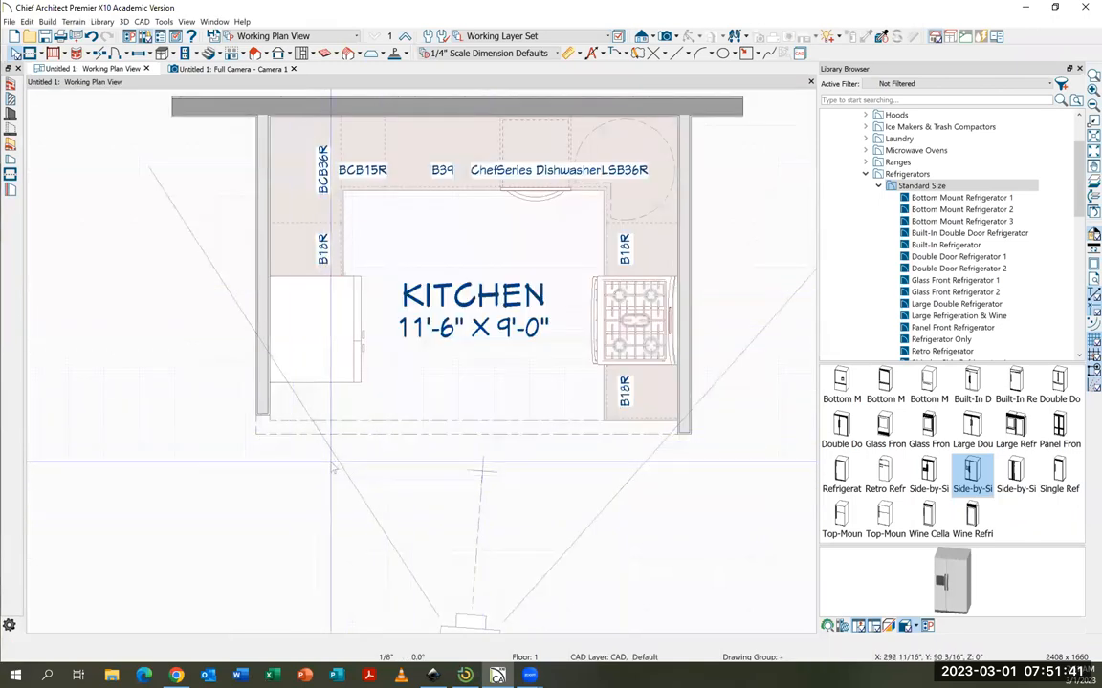
middle_drag(466, 249, 489, 282)
scroll(490, 282, up, 1)
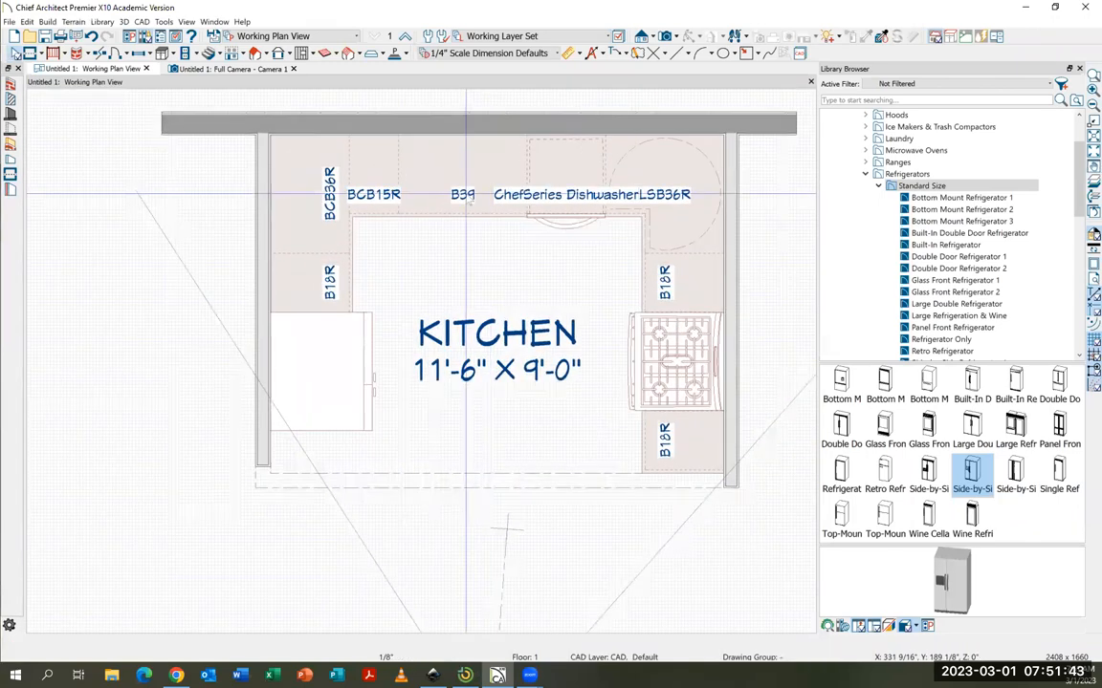
click(865, 174)
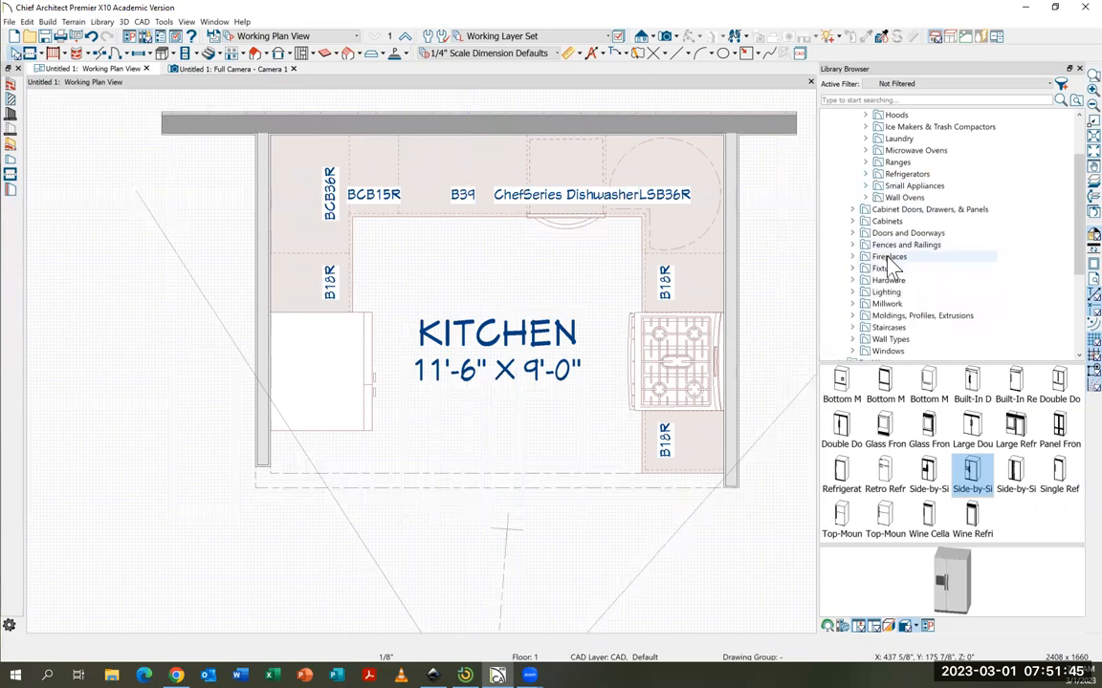
scroll(870, 191, up, 2)
click(852, 139)
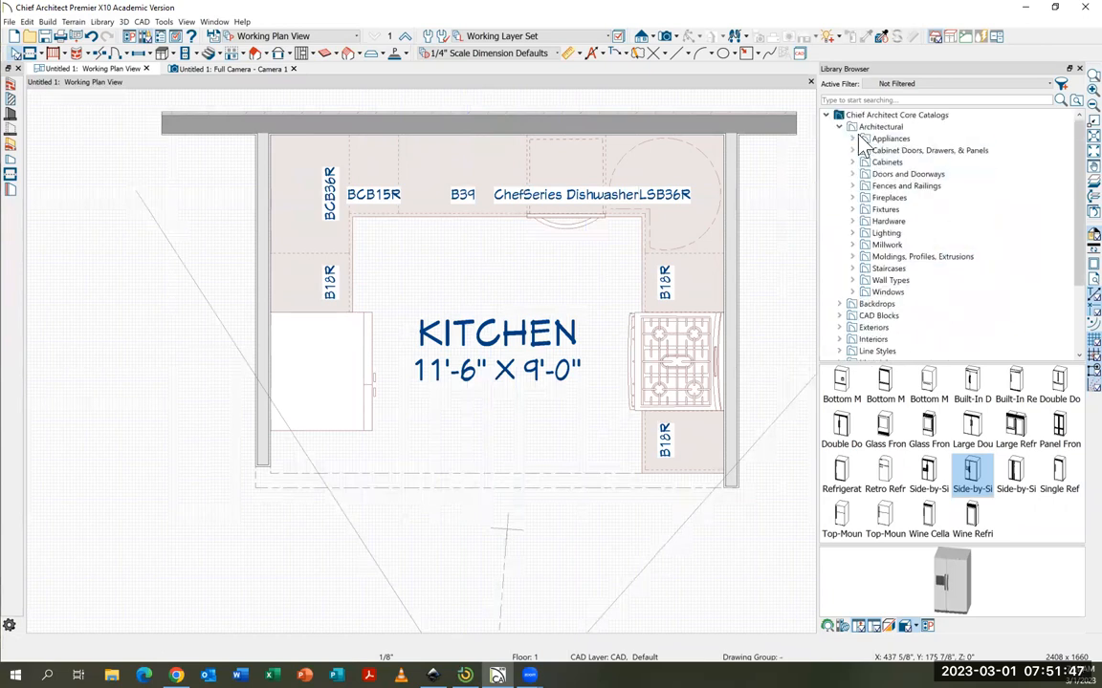
click(852, 210)
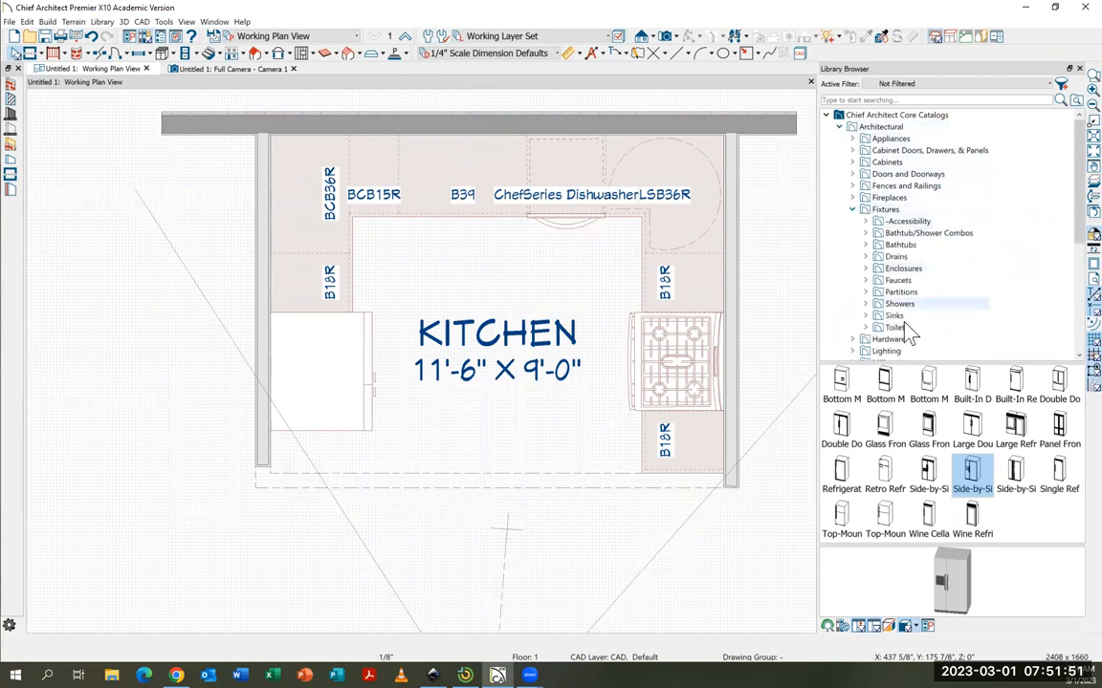
click(866, 316)
scroll(916, 278, down, 2)
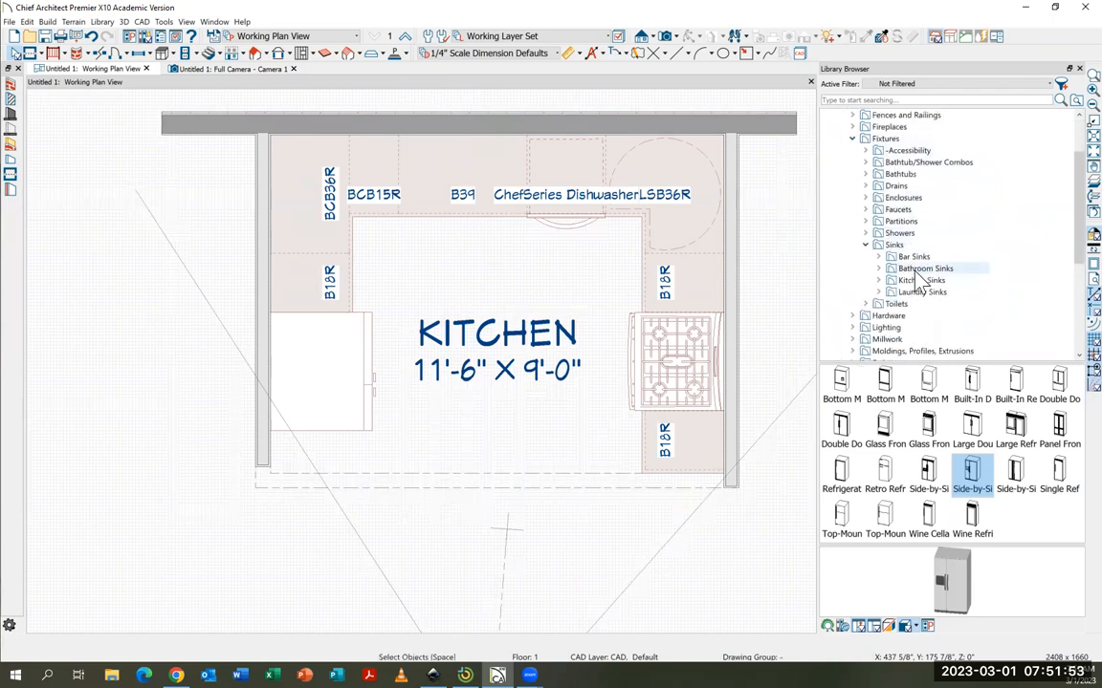
click(879, 280)
scroll(933, 279, down, 1)
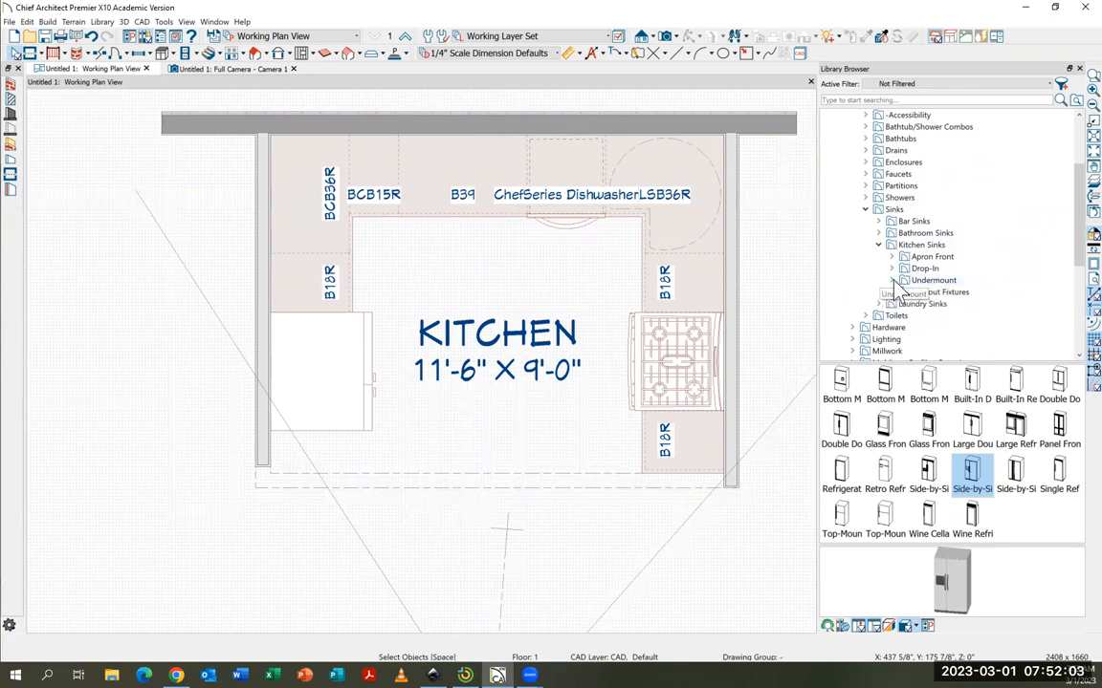
double_click(901, 281)
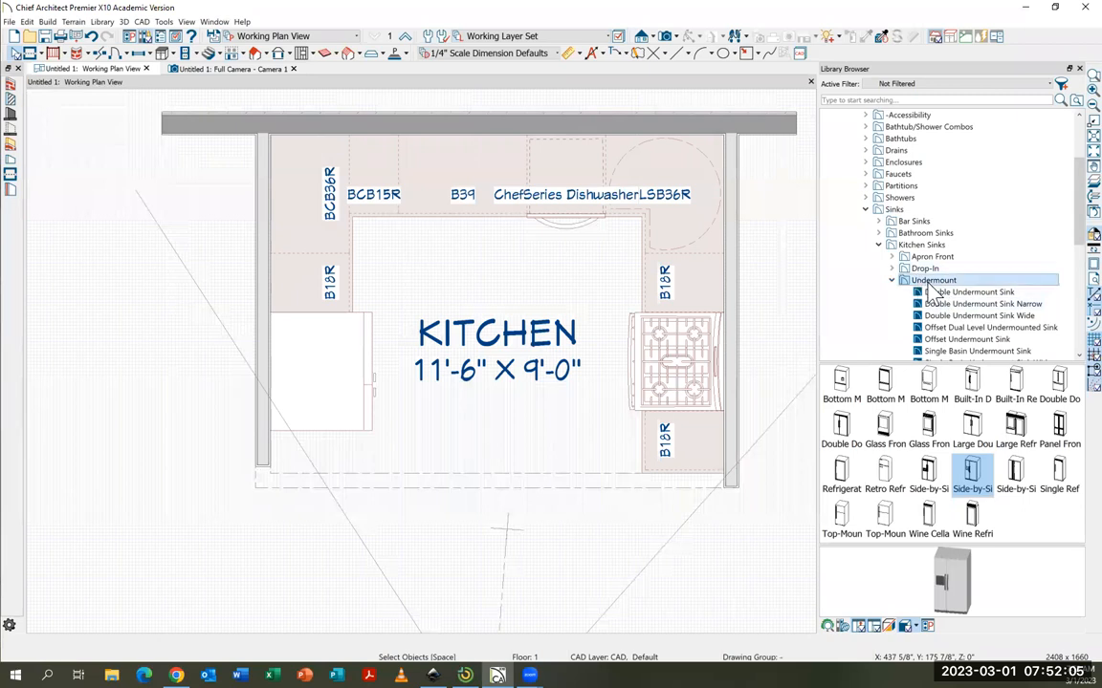
click(949, 392)
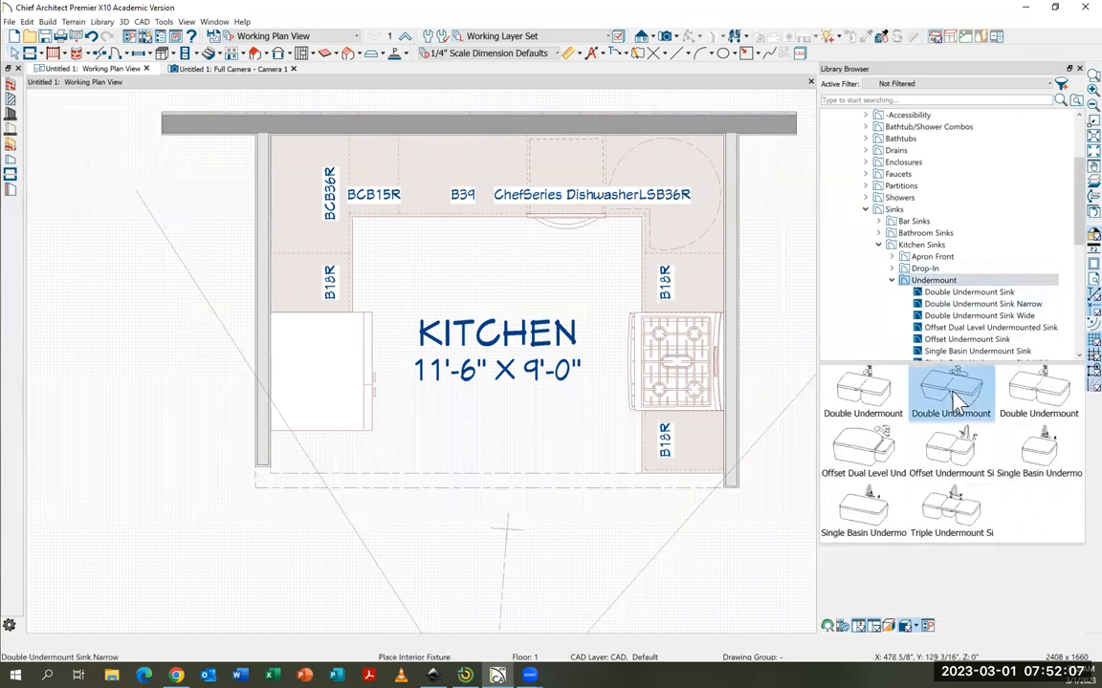
click(472, 182)
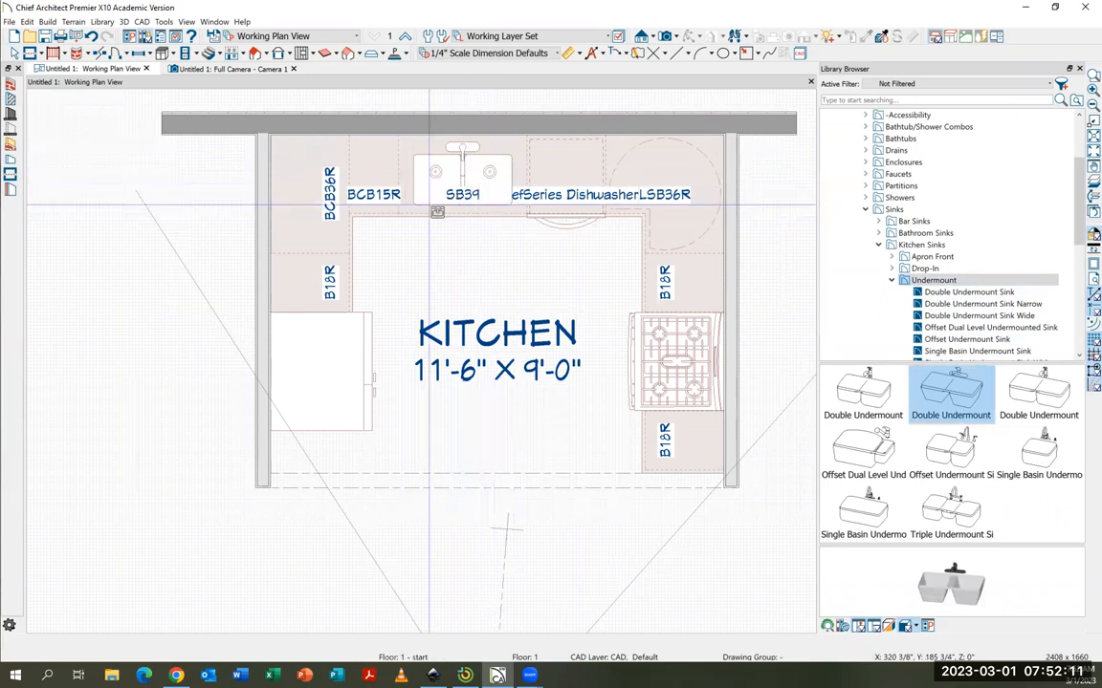
scroll(513, 194, up, 1)
scroll(512, 194, up, 1)
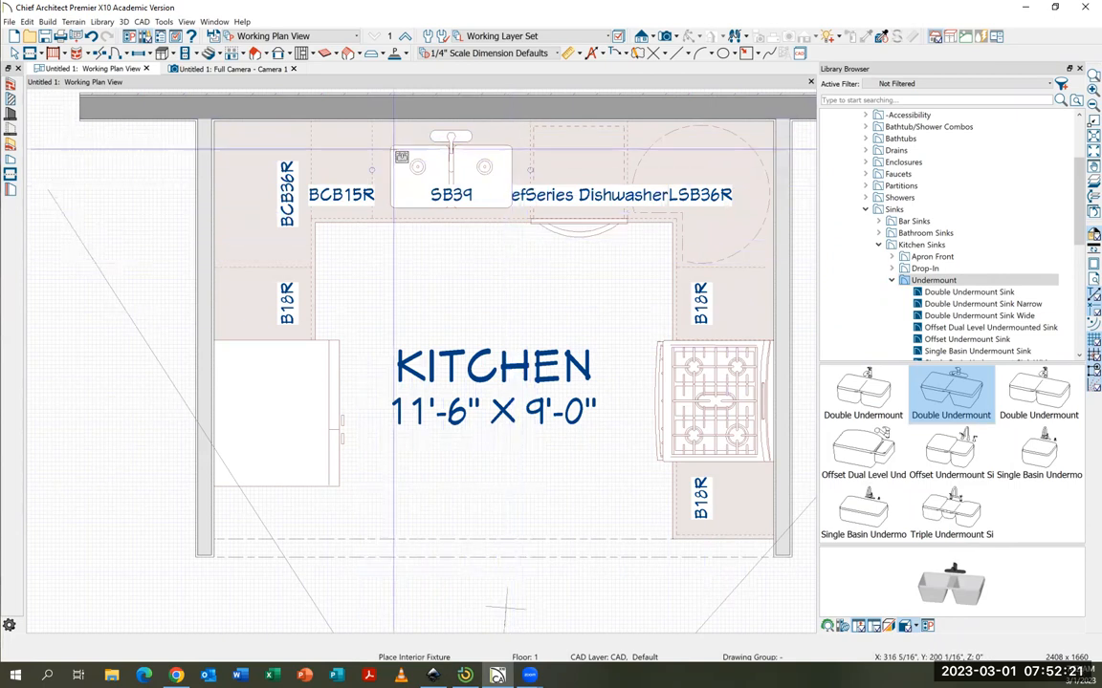
click(878, 245)
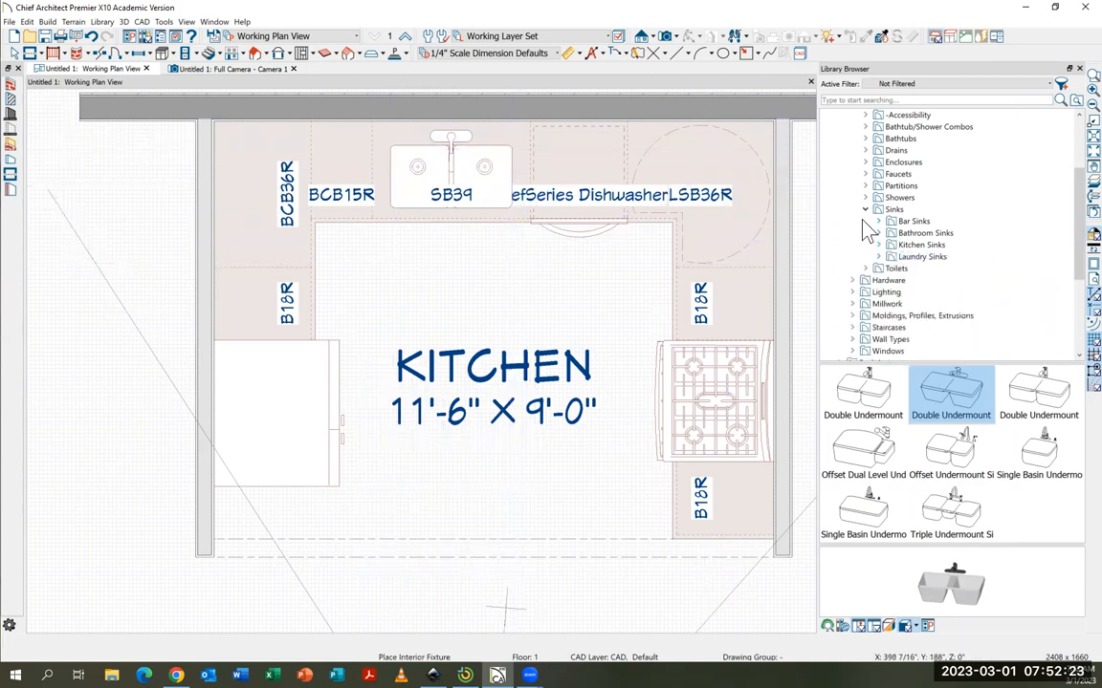
Step: Collapse the Sinks and Fixtures categories in the library tree
click(866, 209)
scroll(870, 230, up, 3)
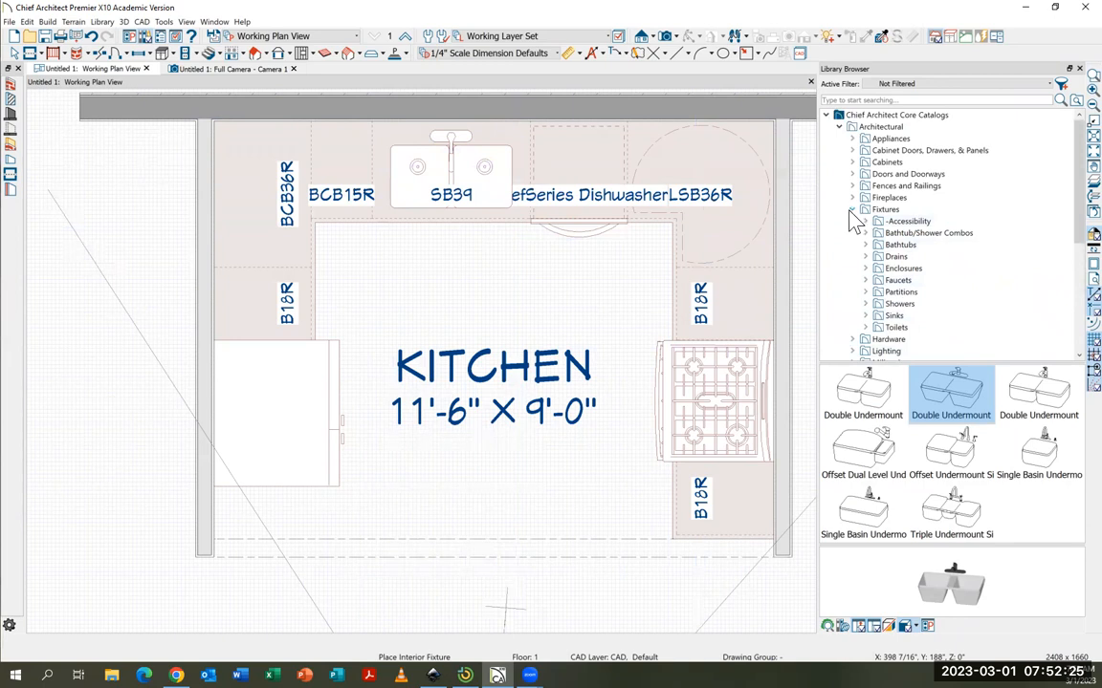
click(850, 210)
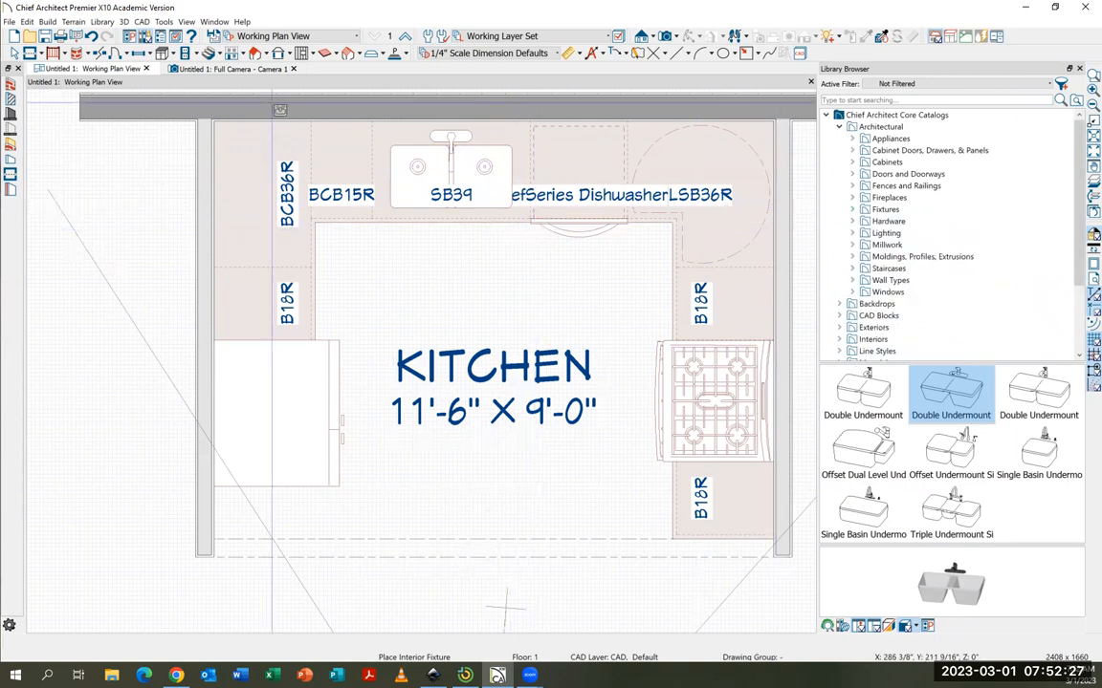
Step: Place four 24-inch wall cabinets along the right interior wall and one on the exterior wall beside the right corner
click(163, 55)
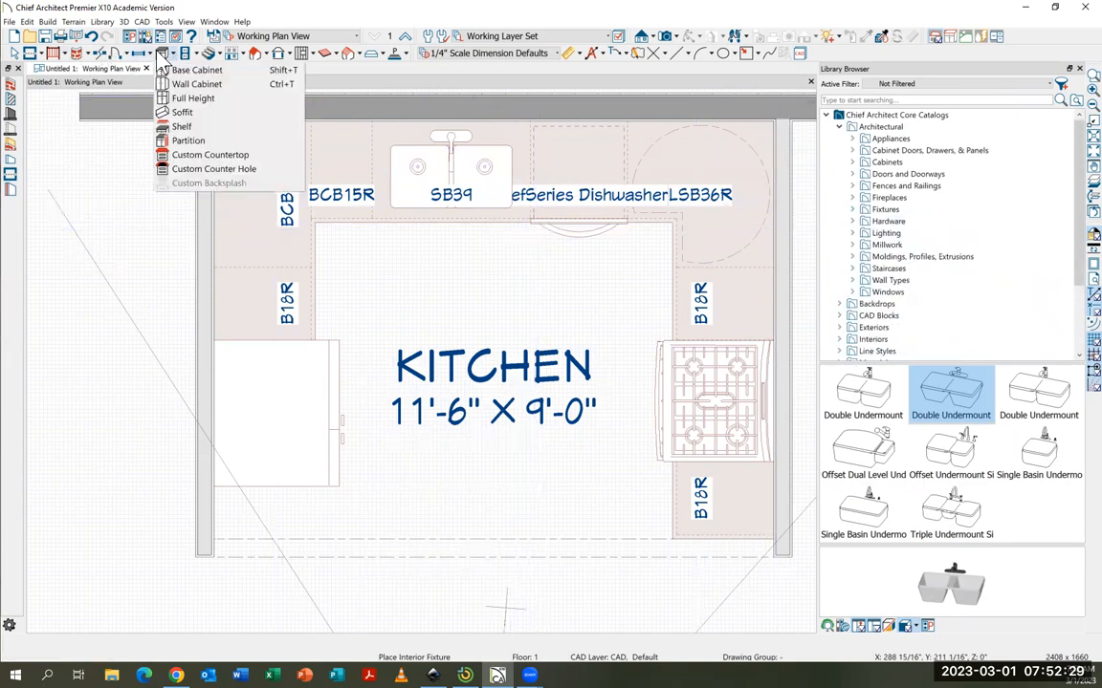
click(196, 84)
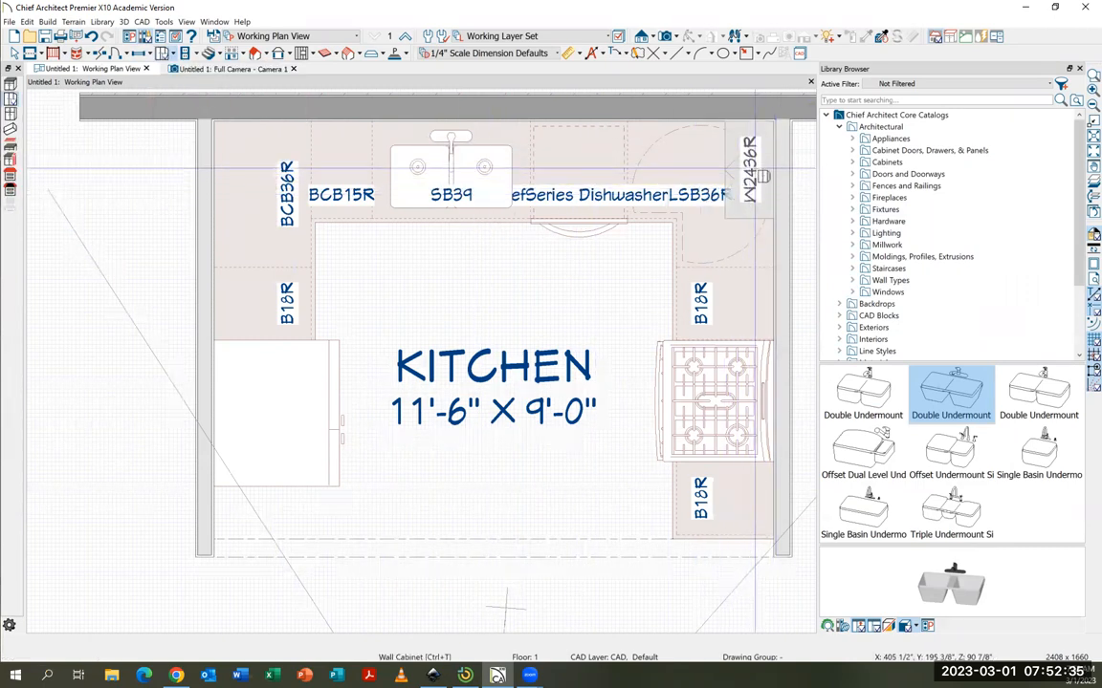
click(764, 176)
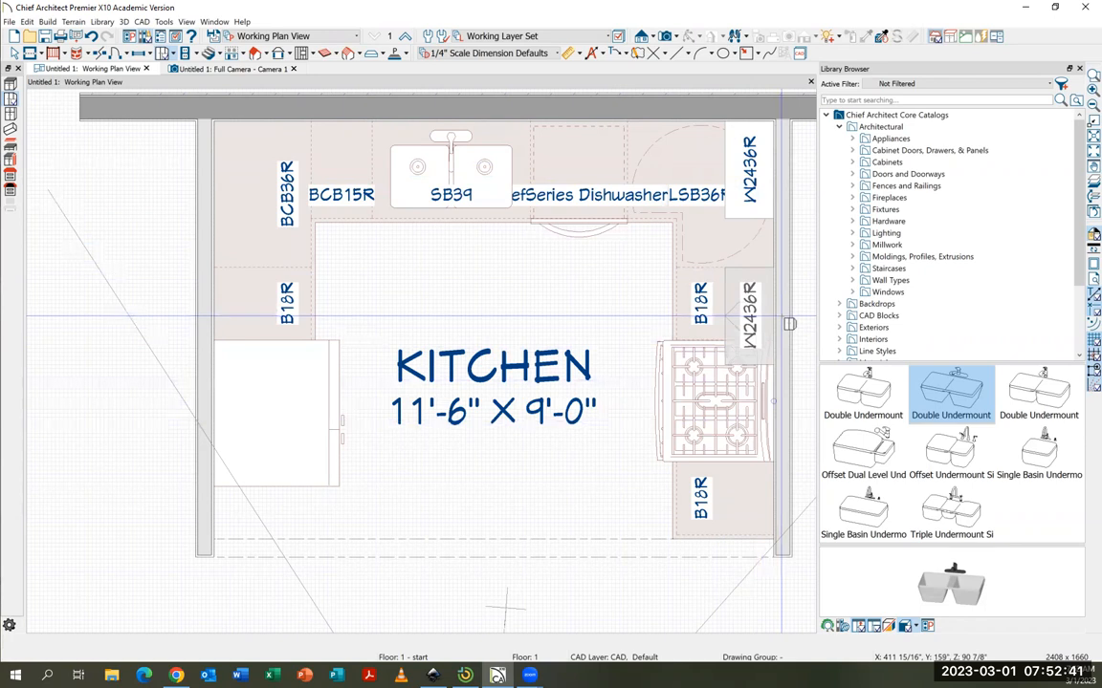
click(789, 324)
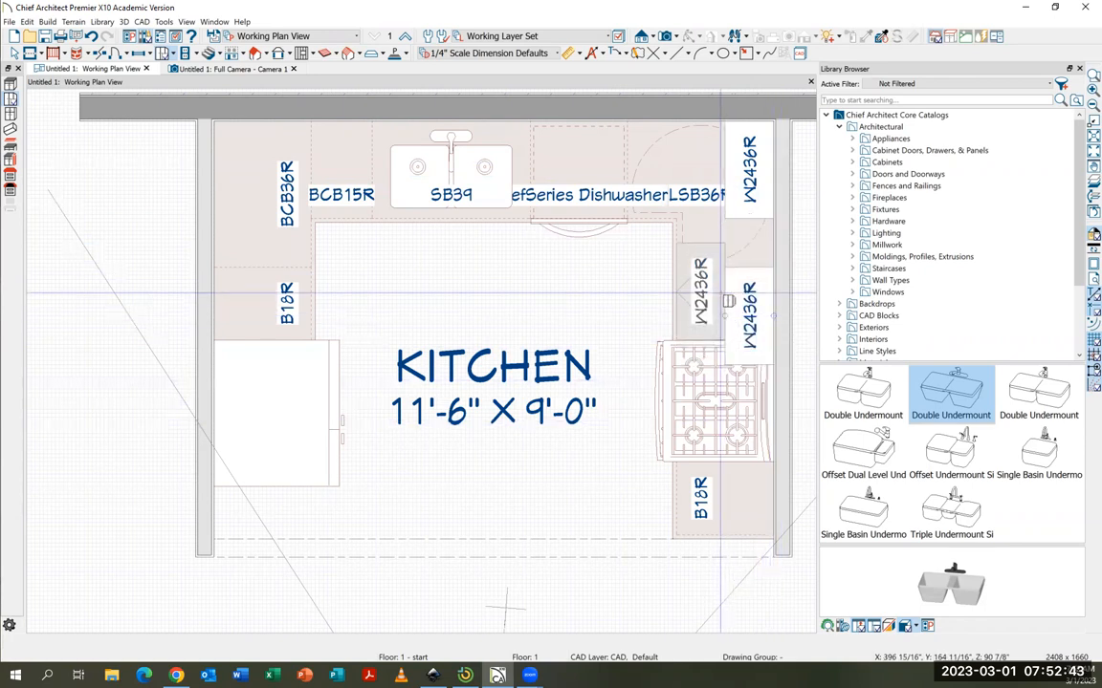
click(768, 413)
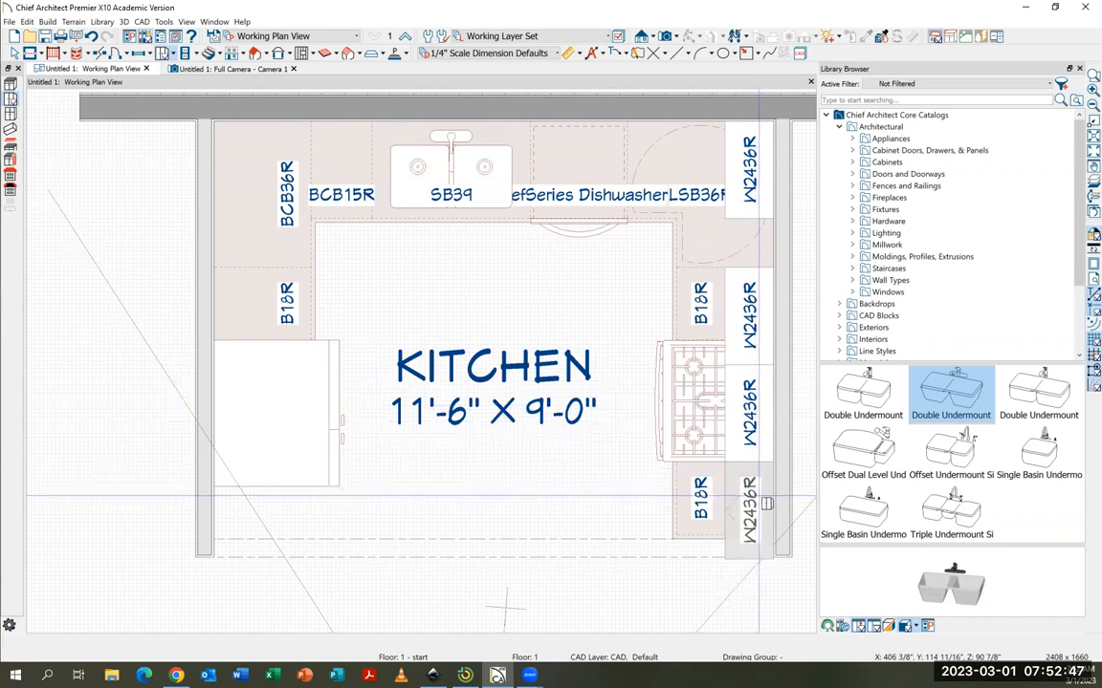
click(766, 503)
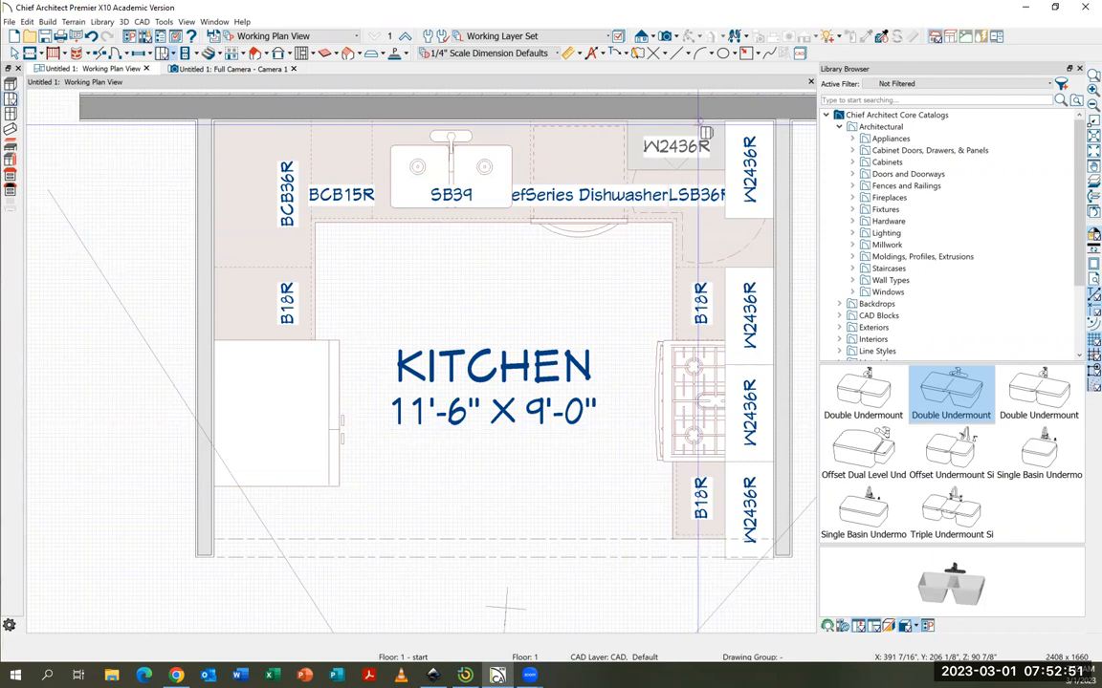
click(705, 133)
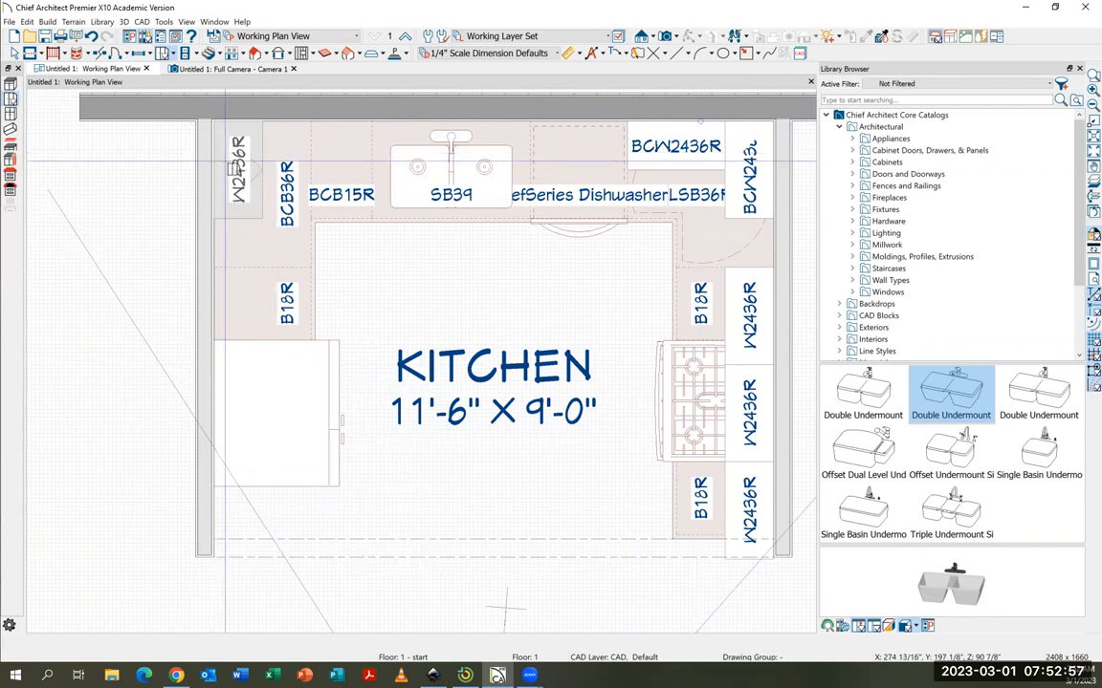
Step: Place three wall cabinets along the left interior wall, including one above the refrigerator, and one on the exterior wall beside the left corner
click(232, 168)
click(223, 324)
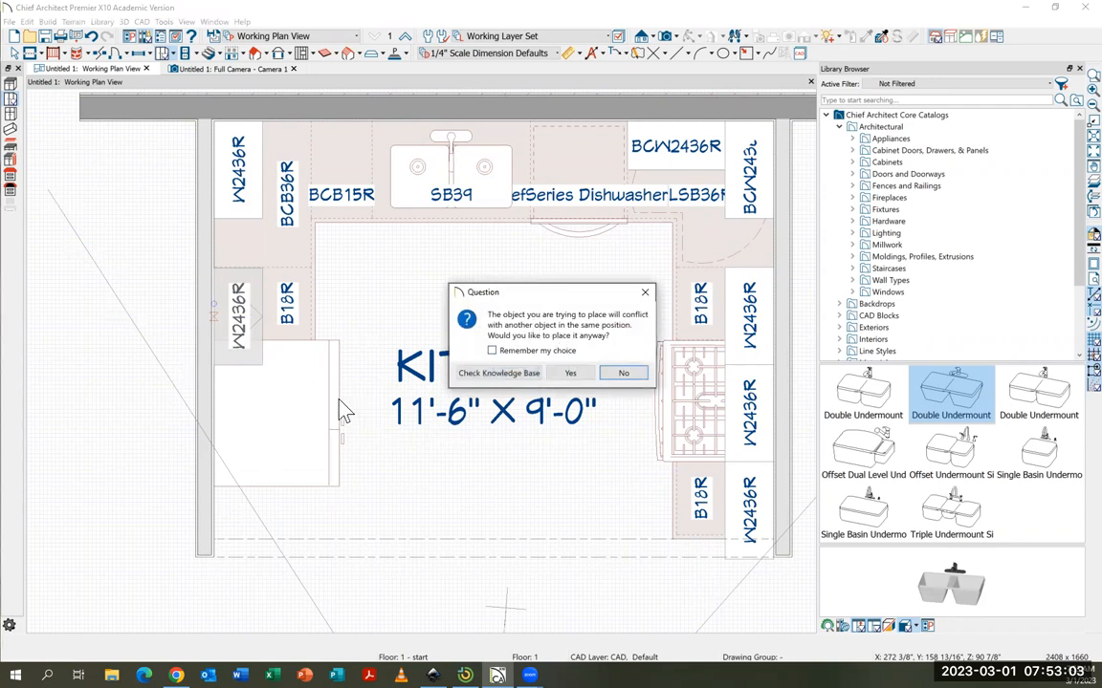
click(572, 375)
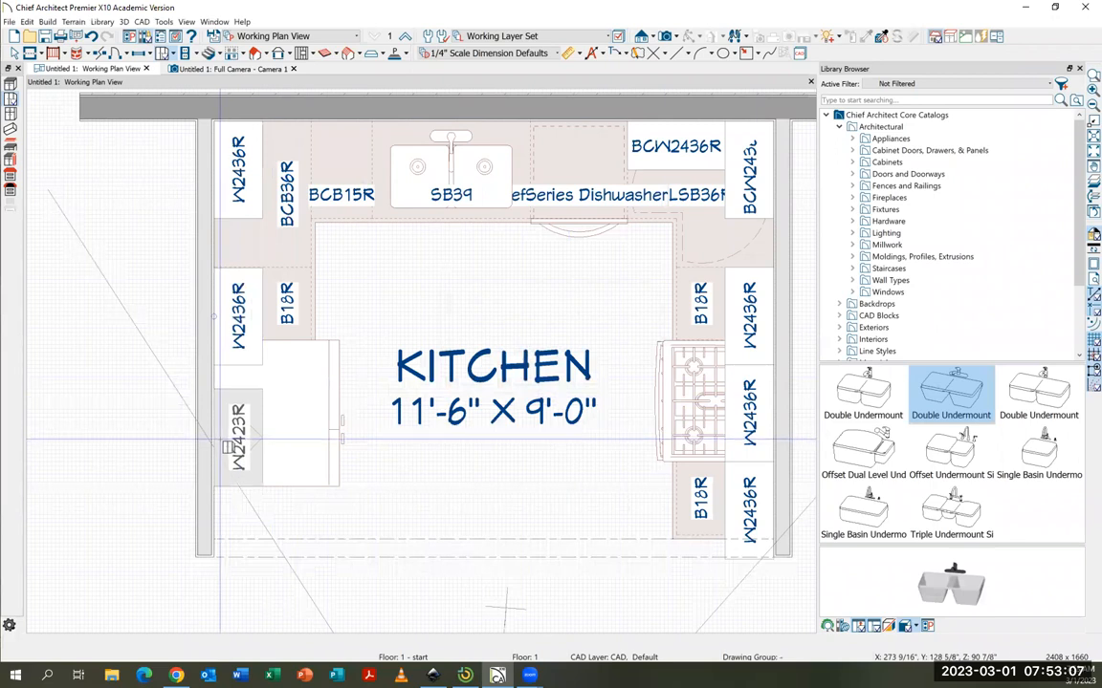
click(239, 445)
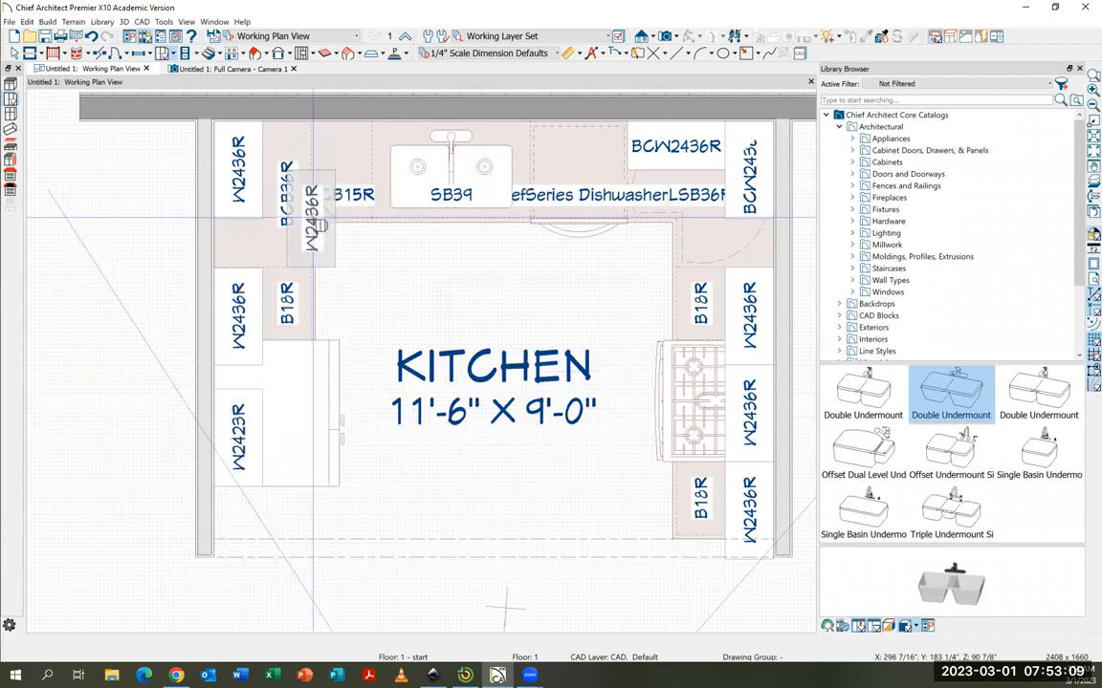
click(284, 142)
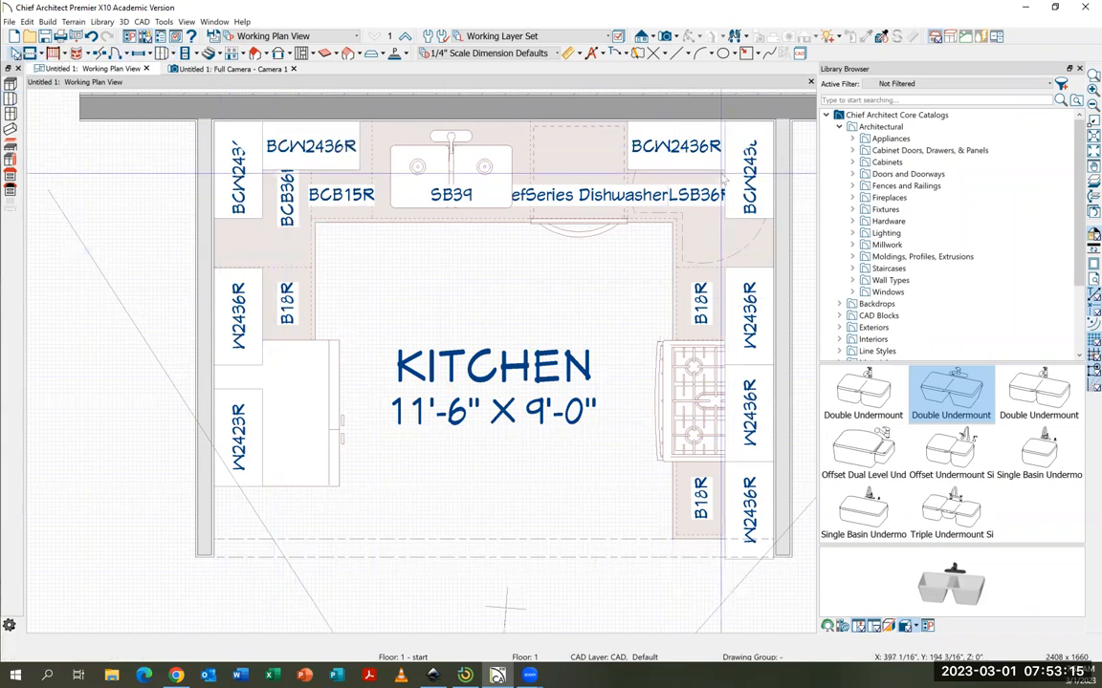
Step: Resize the right corner's wall cabinets to 36 inches wide on the interior wall and 15 inches on the exterior wall
click(744, 187)
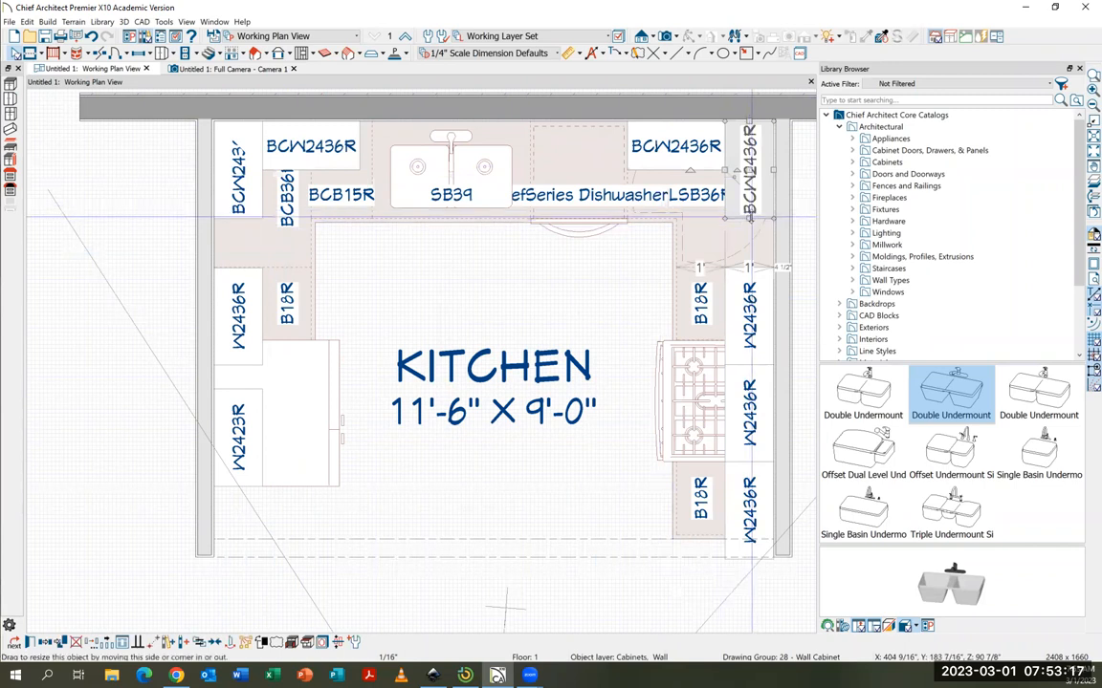
drag(751, 218, 753, 266)
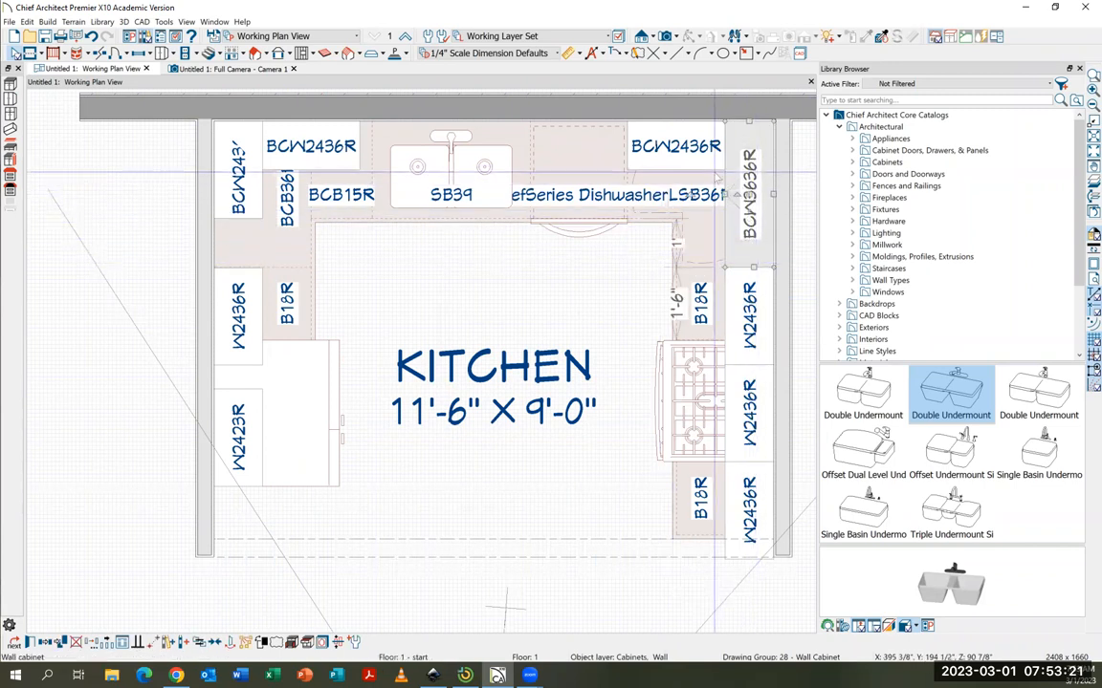
click(633, 148)
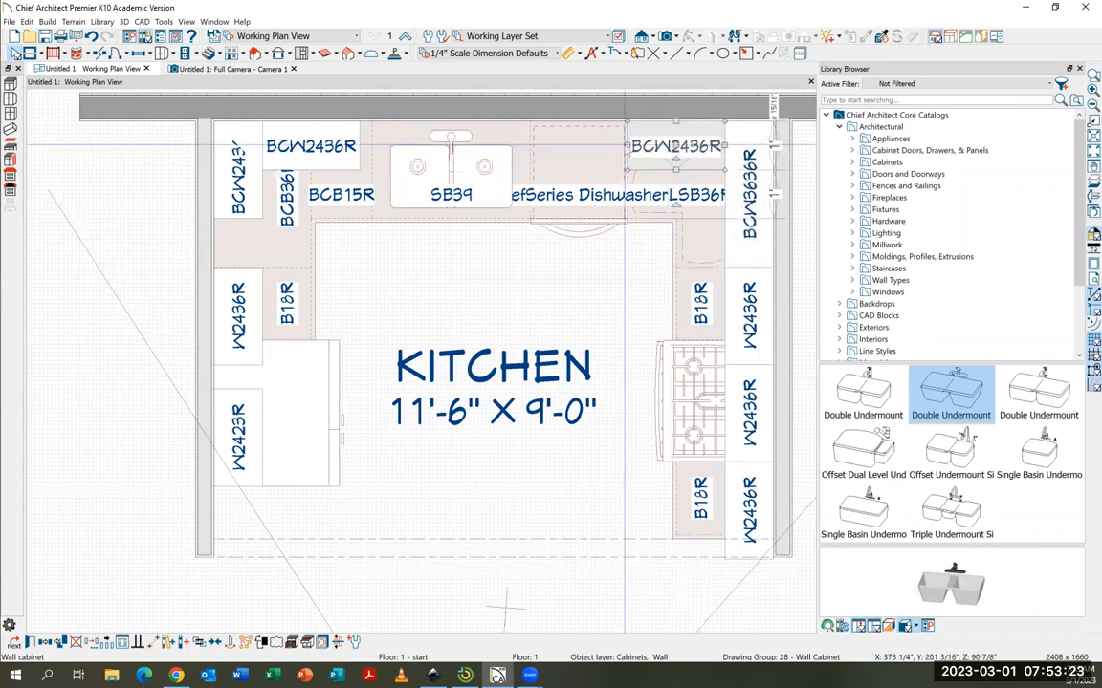
drag(627, 145, 662, 145)
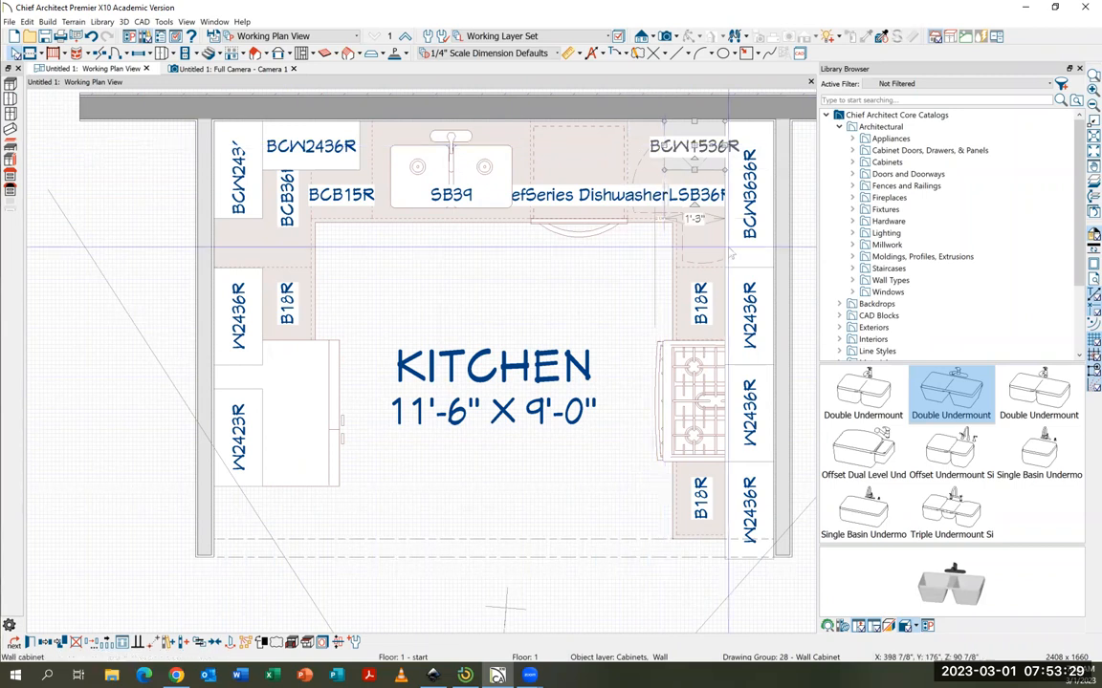
Step: Resize the remaining right-wall upper cabinets to 30 inches wide above the range and 18 inches on each side of it
click(749, 347)
drag(750, 364, 749, 343)
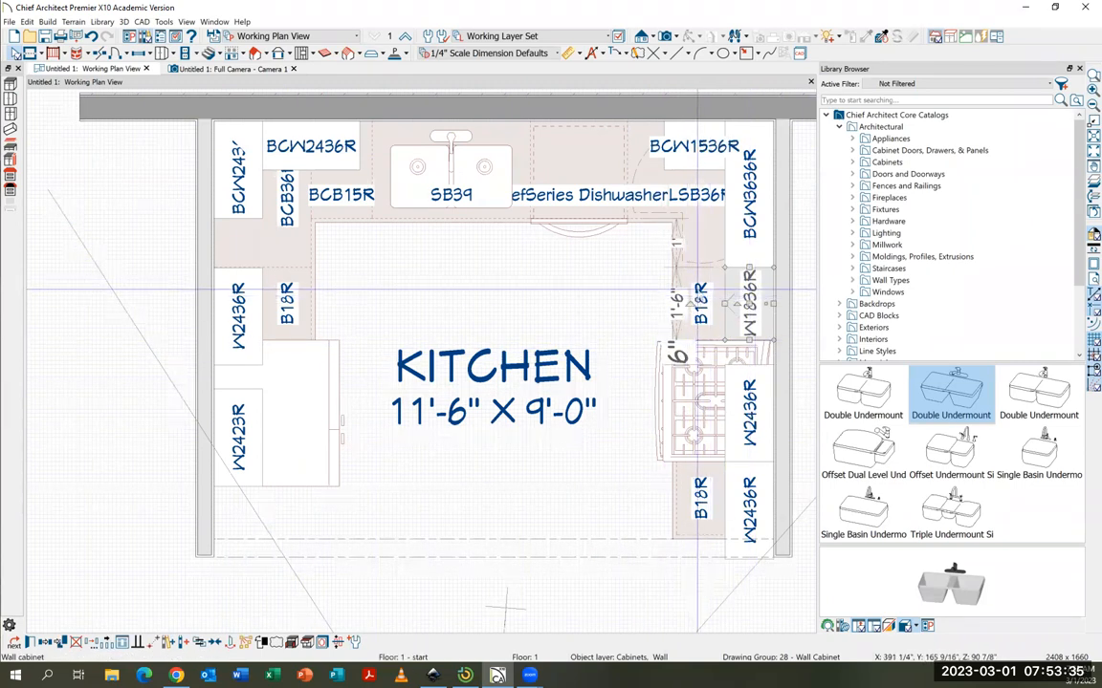
key(Escape)
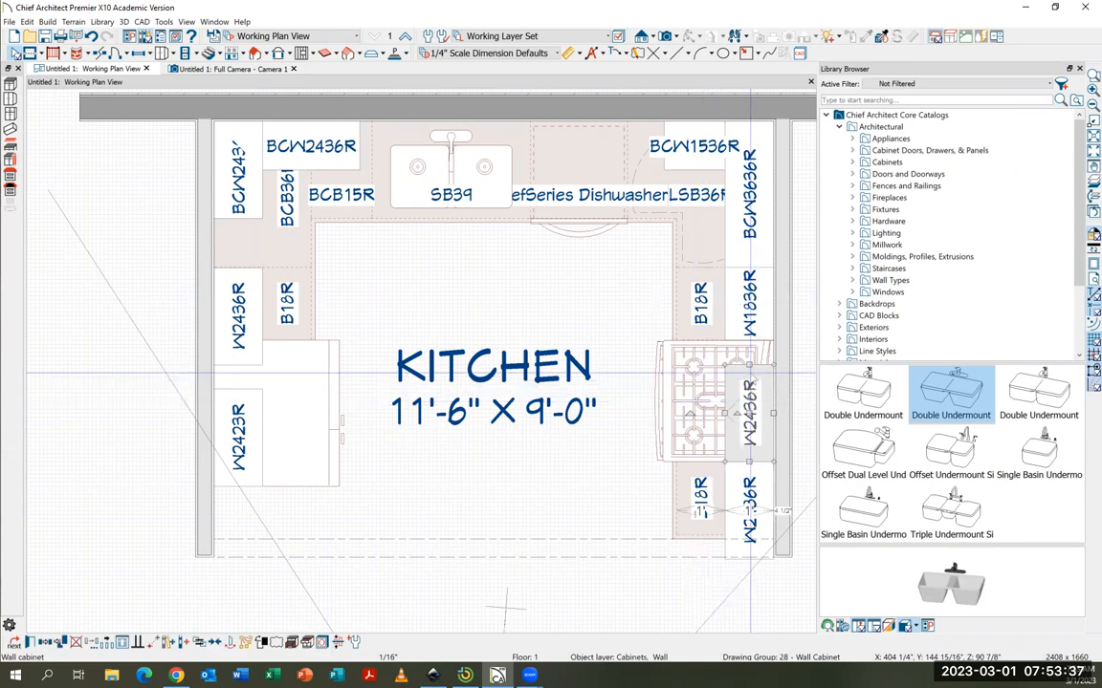
click(749, 341)
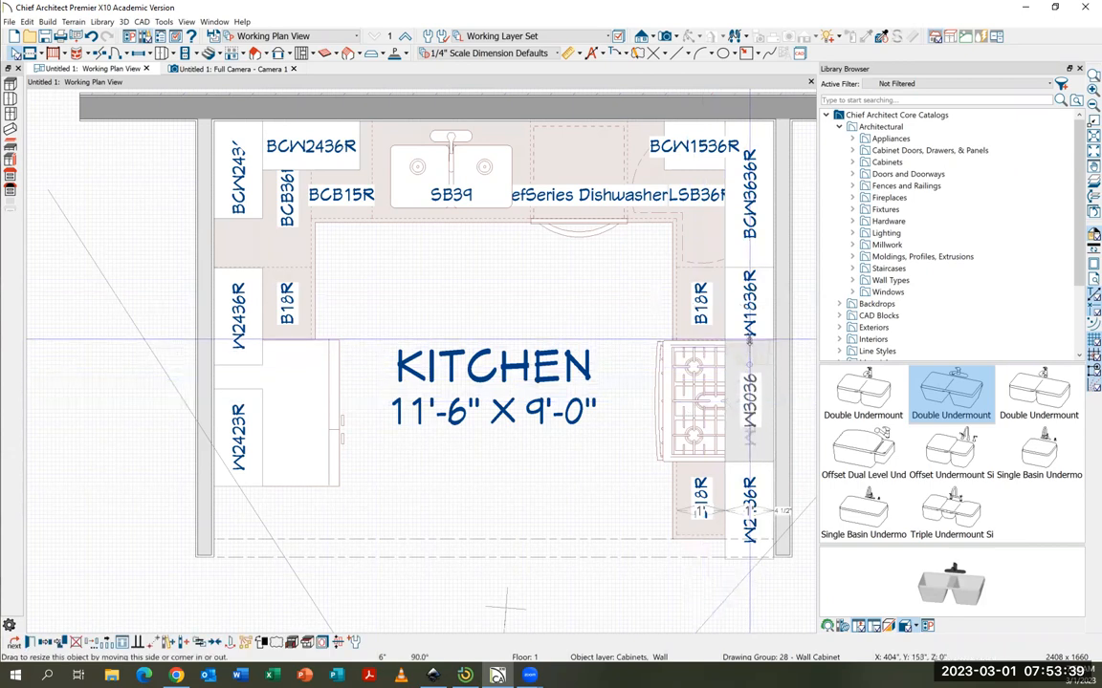
key(Escape)
click(754, 504)
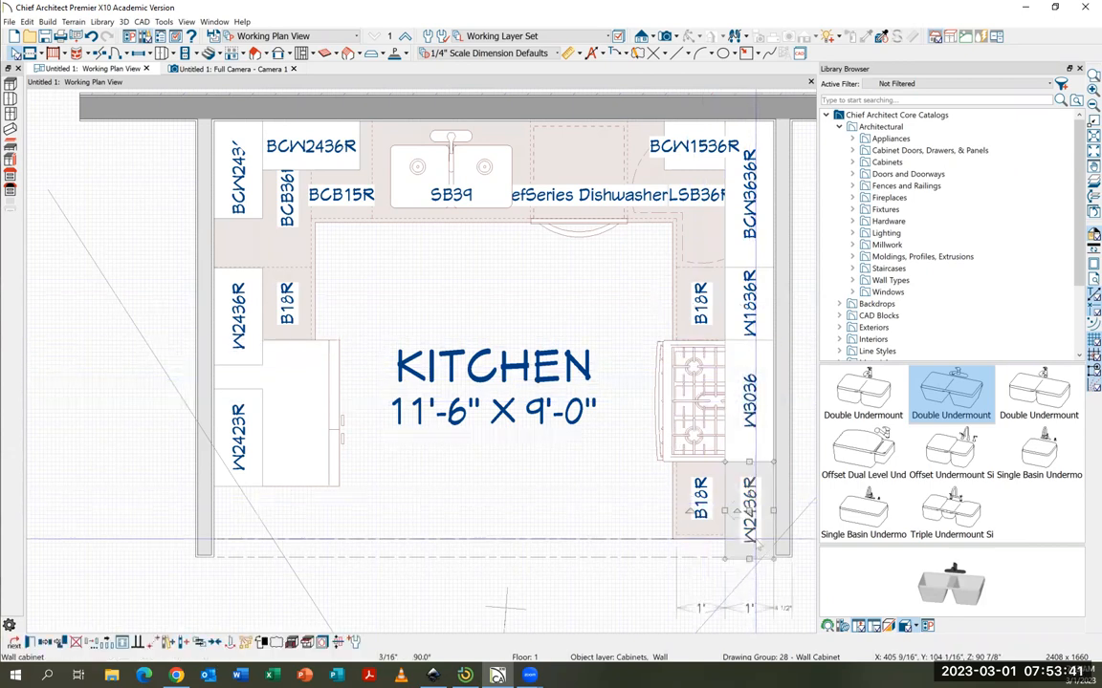
drag(750, 557, 749, 536)
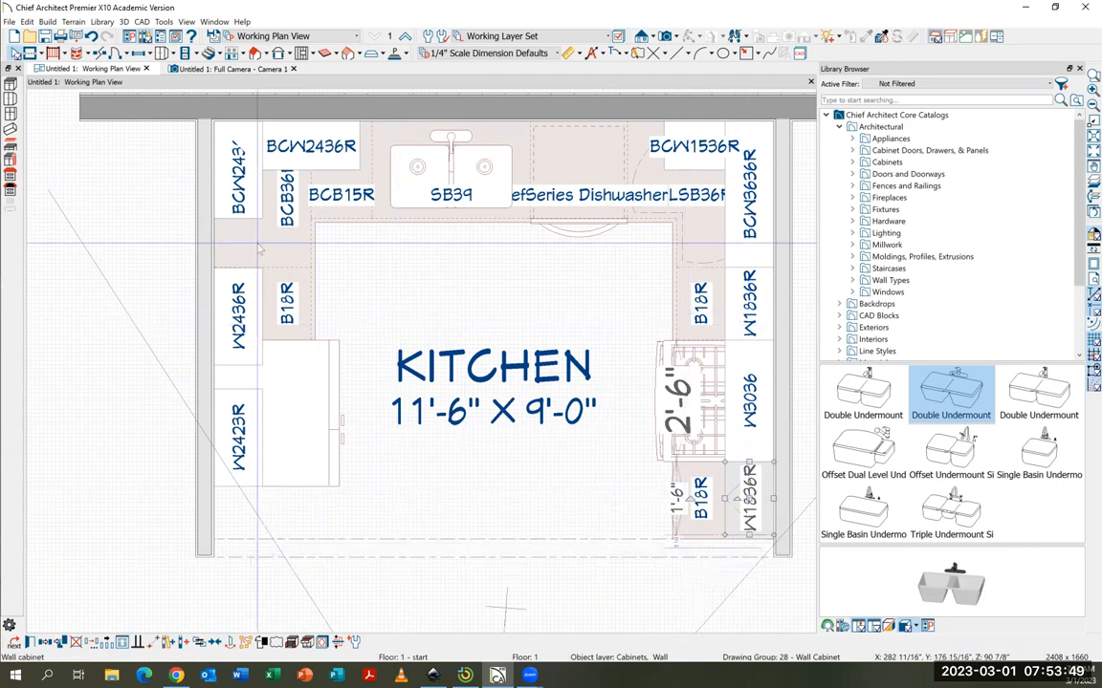
Step: Resize the left corner's wall cabinets to 18 inches wide on the exterior wall and 36 inches on the interior wall
click(341, 148)
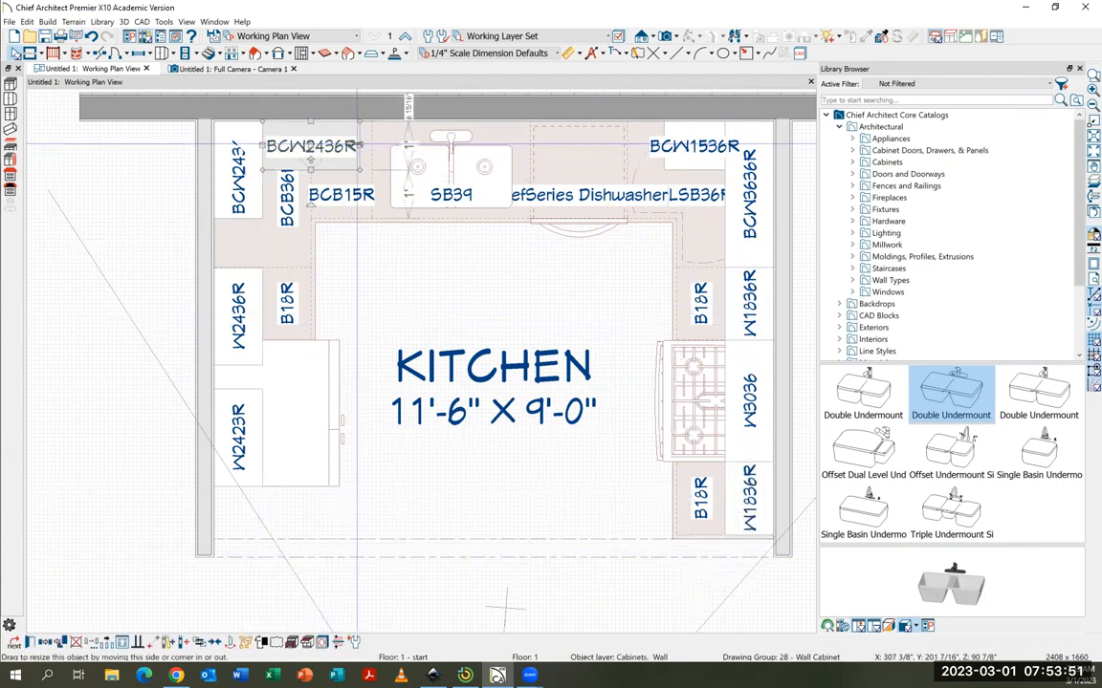
drag(362, 144, 336, 143)
click(239, 181)
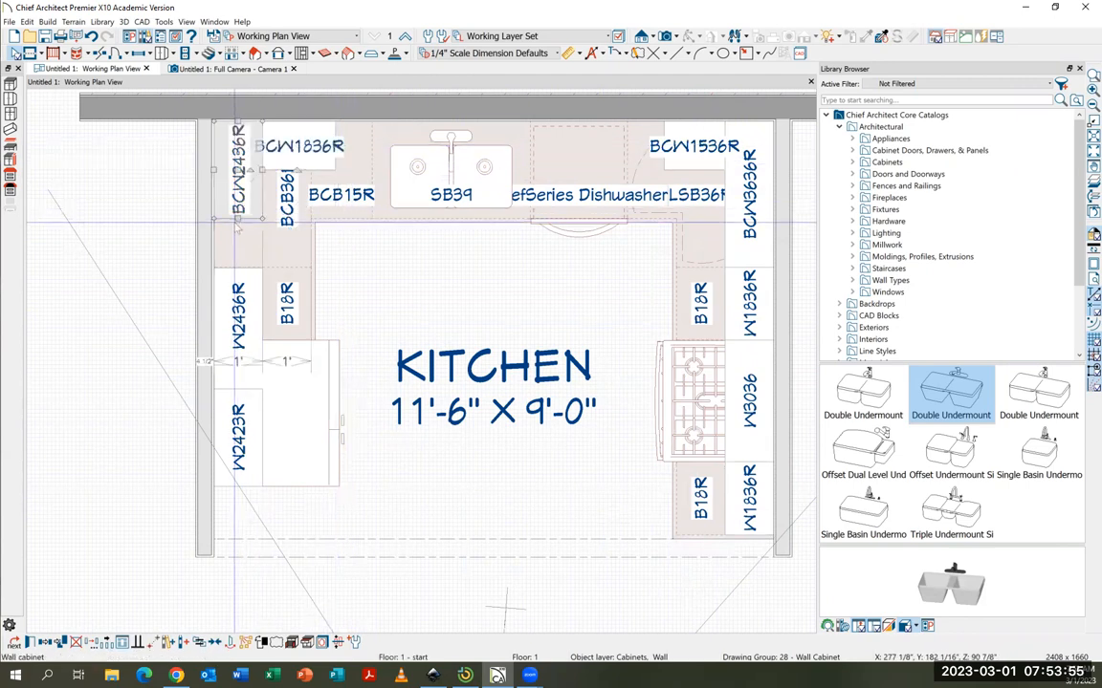
drag(236, 218, 236, 262)
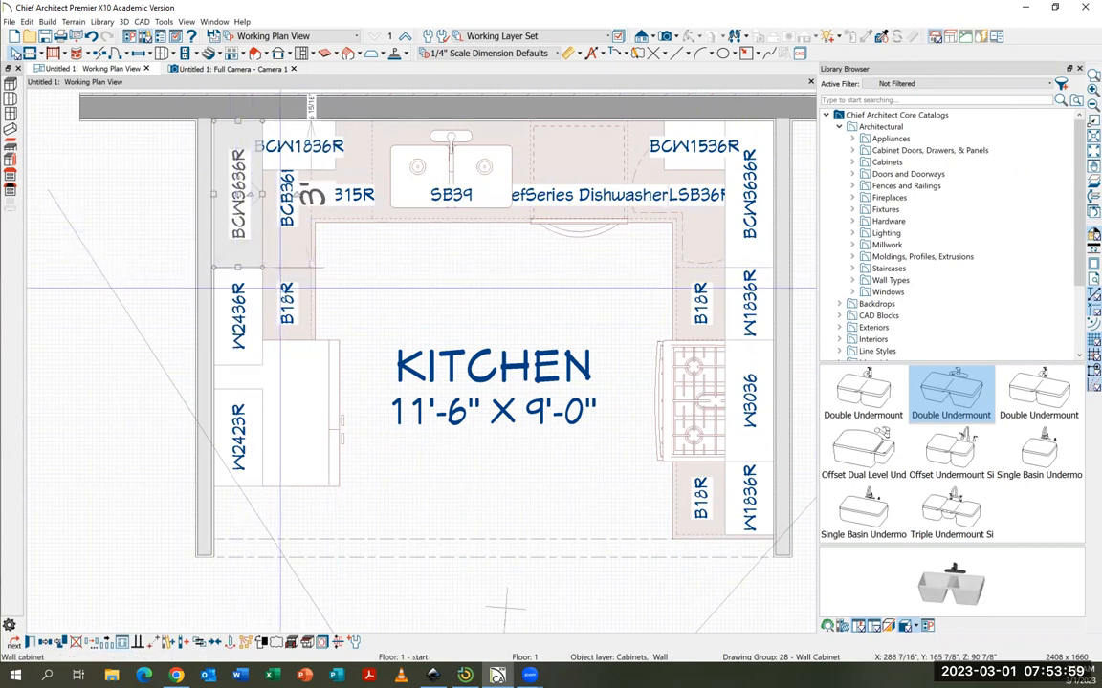
Step: Narrow the middle left-wall upper cabinet to 18 inches and widen the one above the refrigerator to fill the refrigerator's full width
click(233, 352)
drag(238, 363, 237, 345)
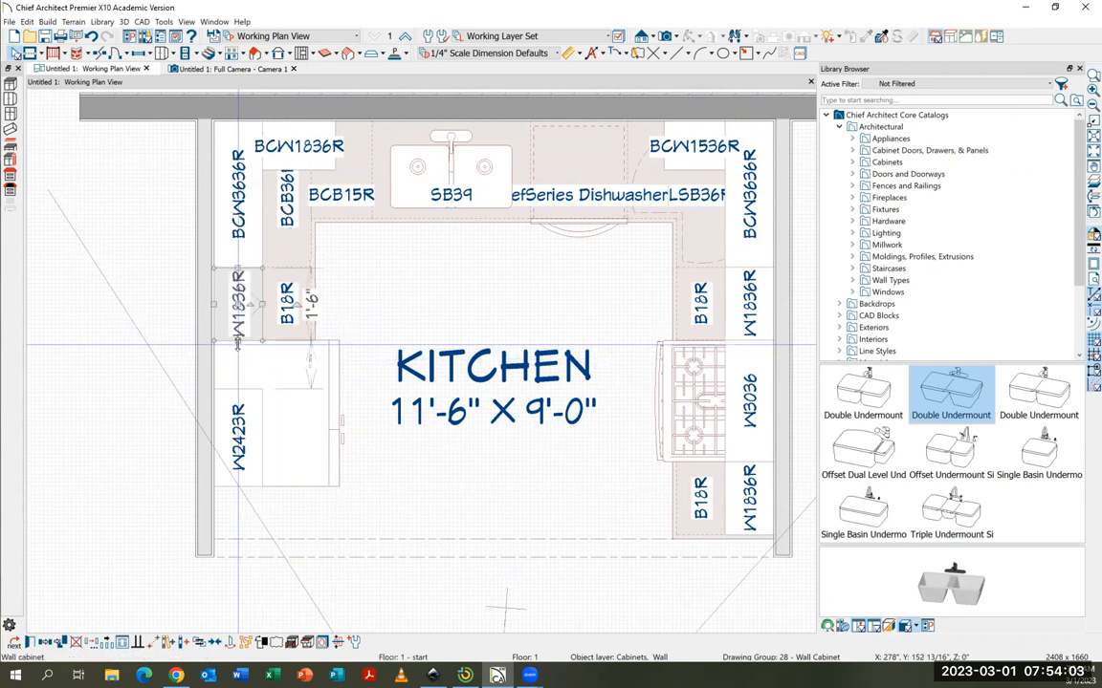
click(237, 411)
drag(235, 388, 238, 342)
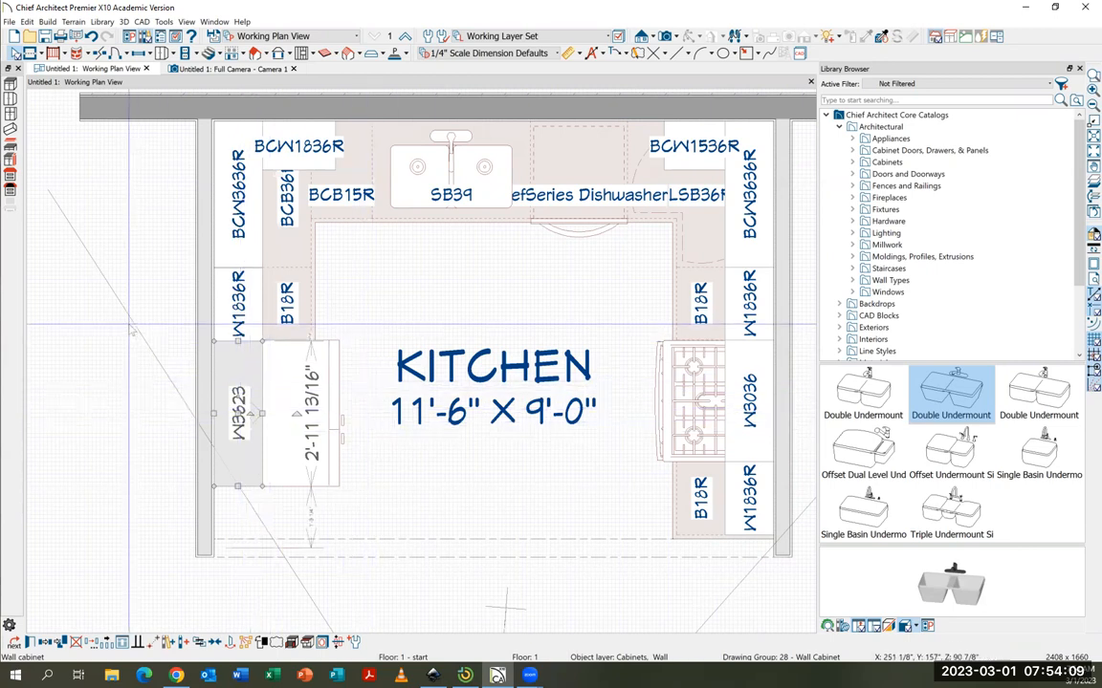
click(57, 332)
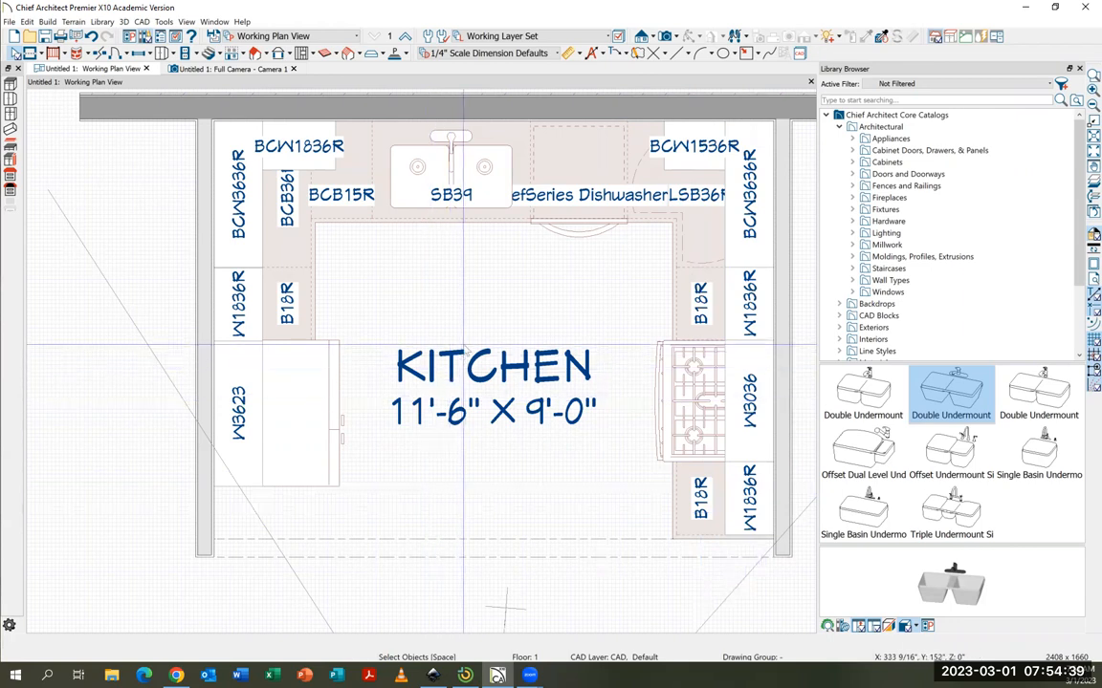
Step: In the full camera view, shorten the wall cabinet above the range by raising its bottom edge
click(258, 69)
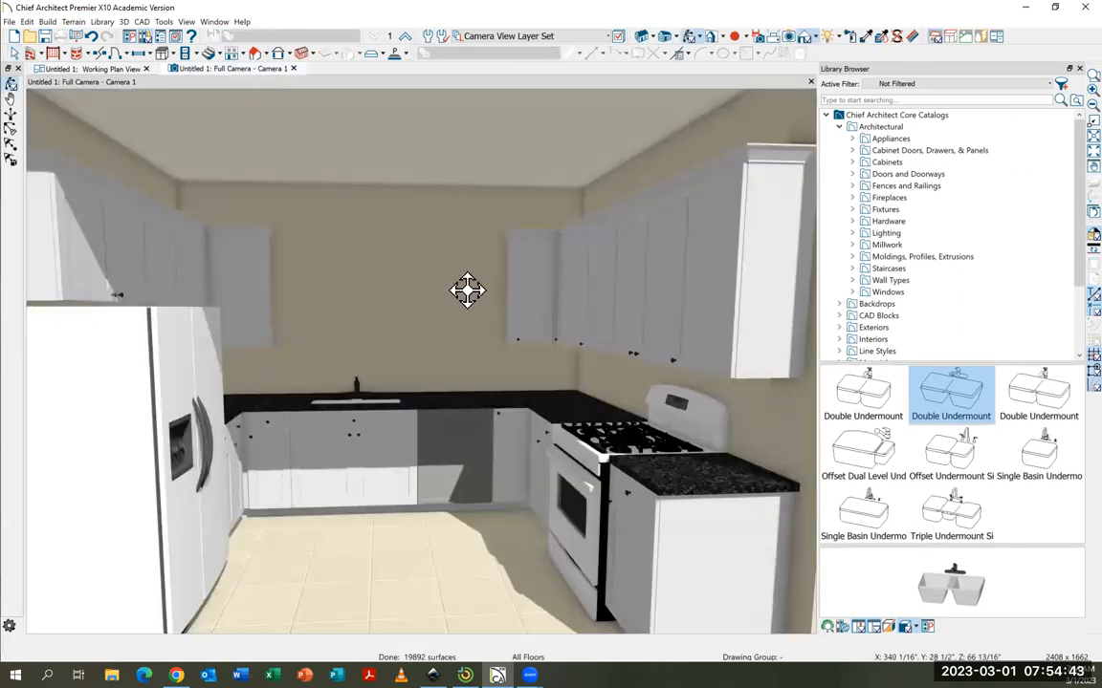
drag(427, 393, 451, 424)
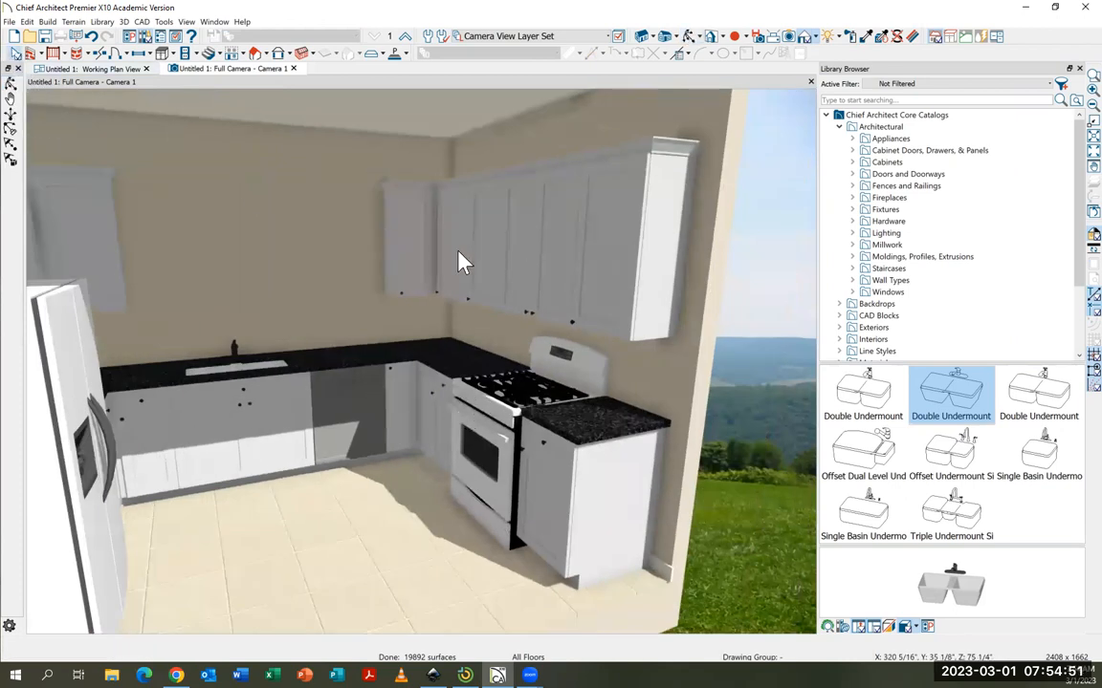
click(535, 279)
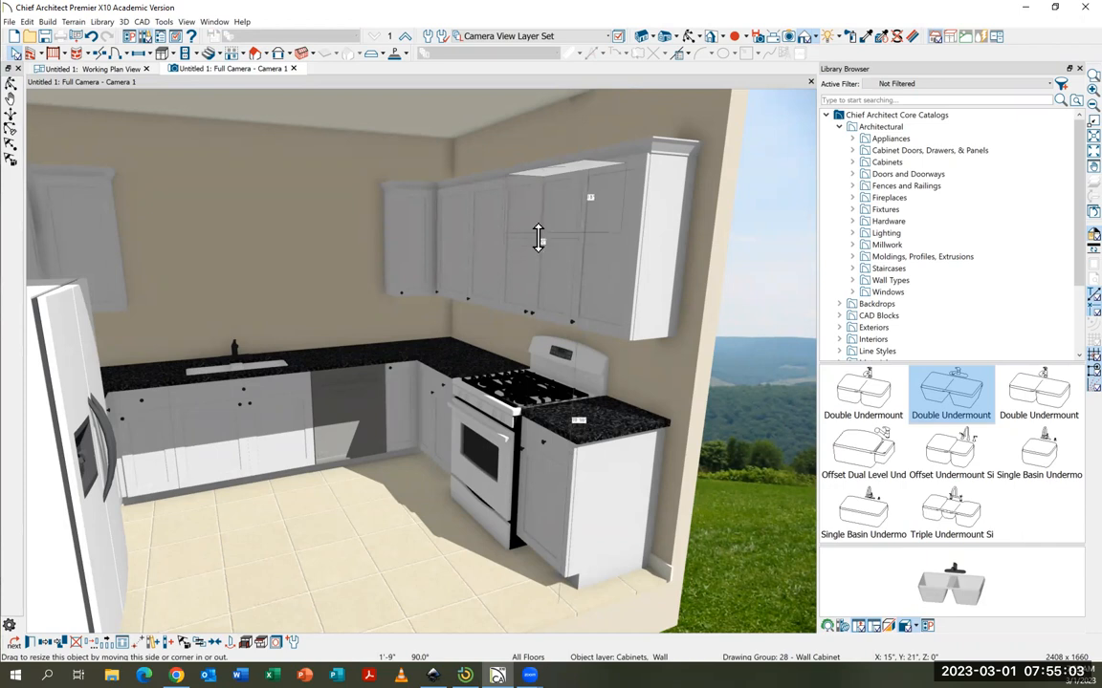
drag(599, 196, 598, 198)
scroll(598, 199, up, 2)
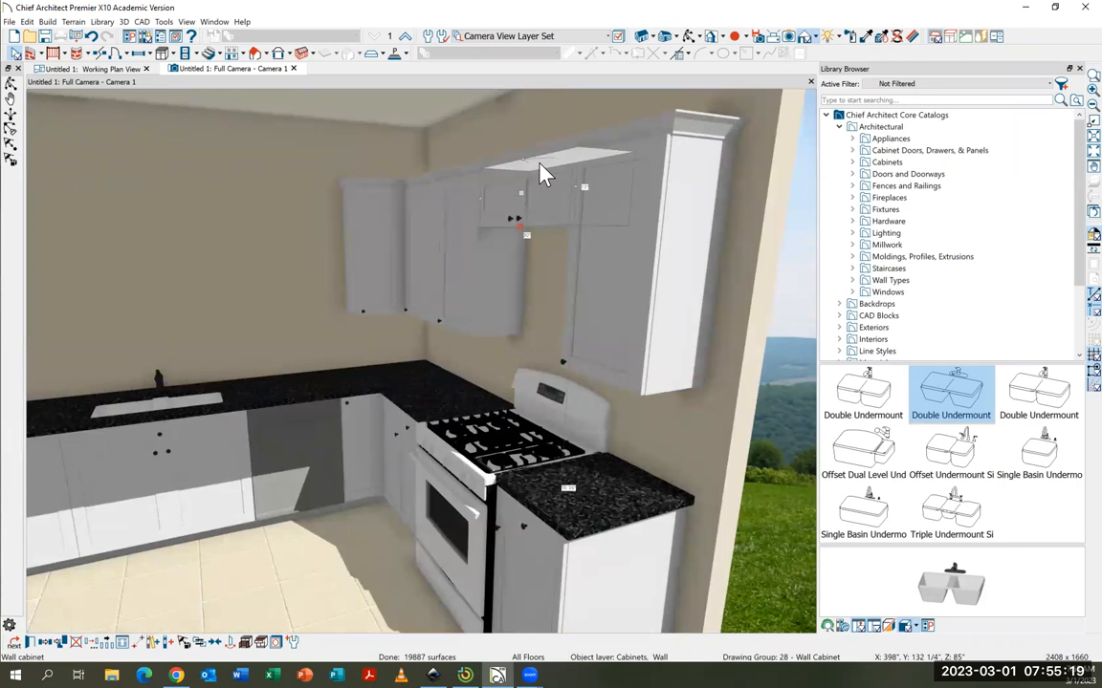
key(Escape)
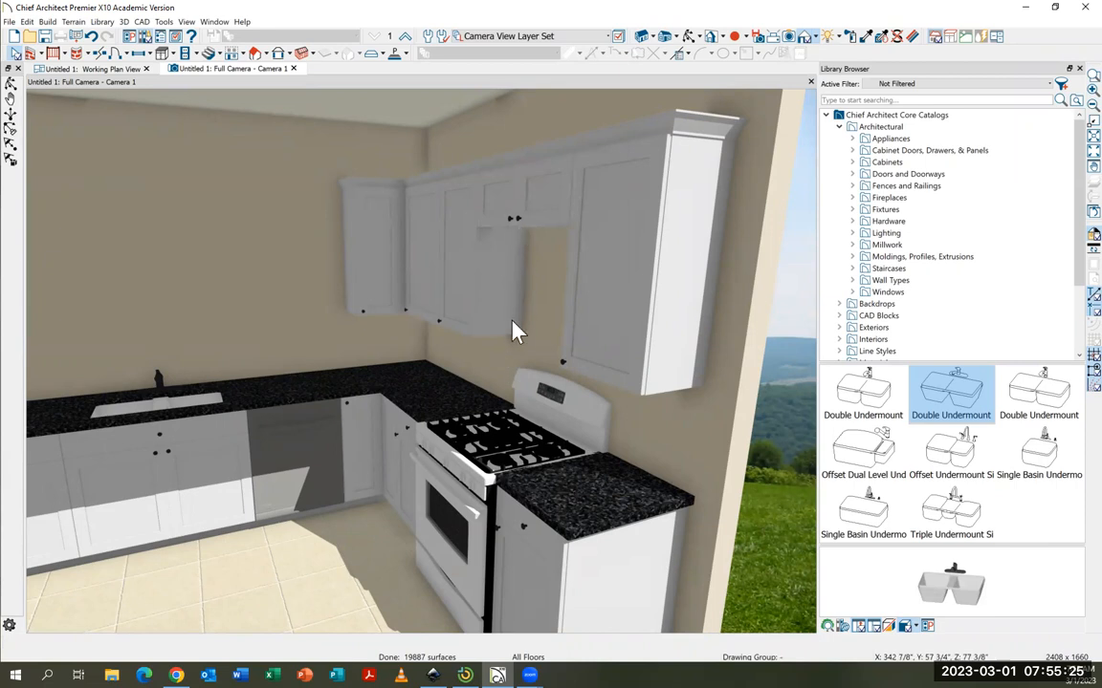
Step: Inspect the wall cabinets on both sides of the kitchen and above the refrigerator in 3D
scroll(514, 331, down, 3)
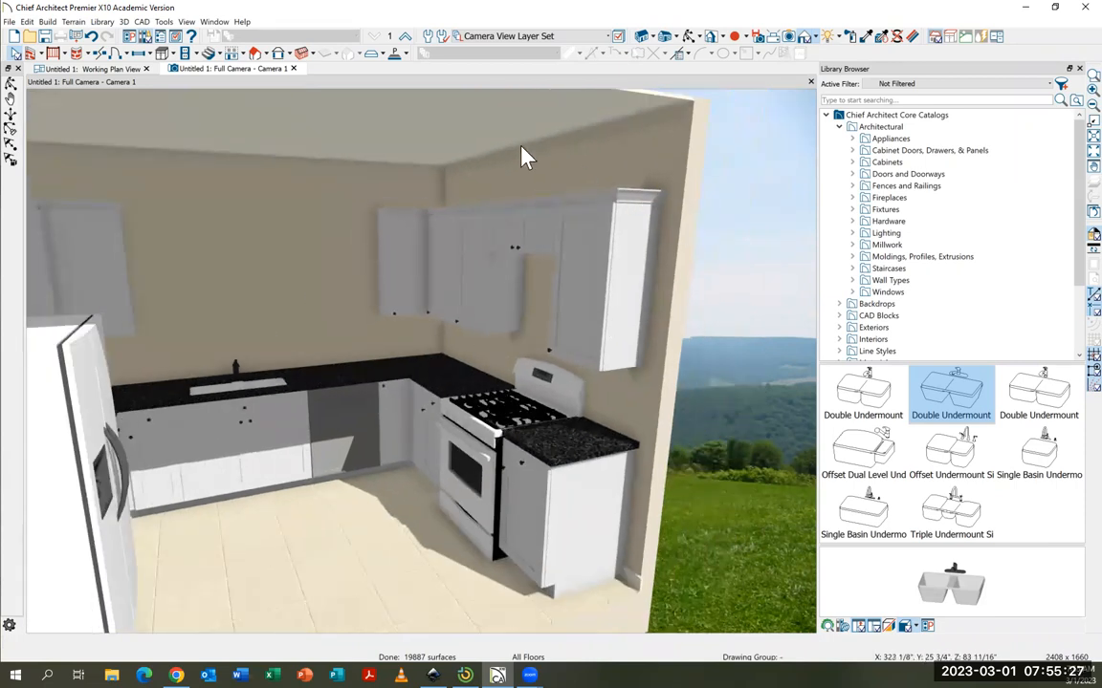
drag(650, 266, 605, 277)
drag(591, 278, 167, 229)
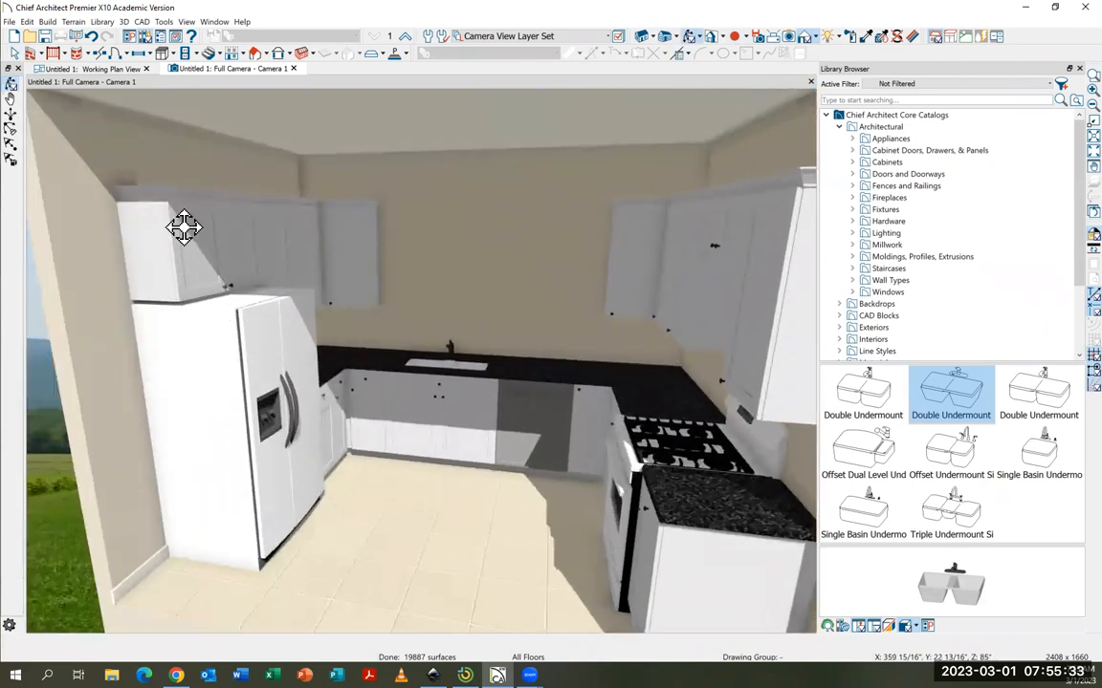
Step: Raise the bottom edge of the wall cabinet above the refrigerator so it sits just over the appliance's top
click(14, 52)
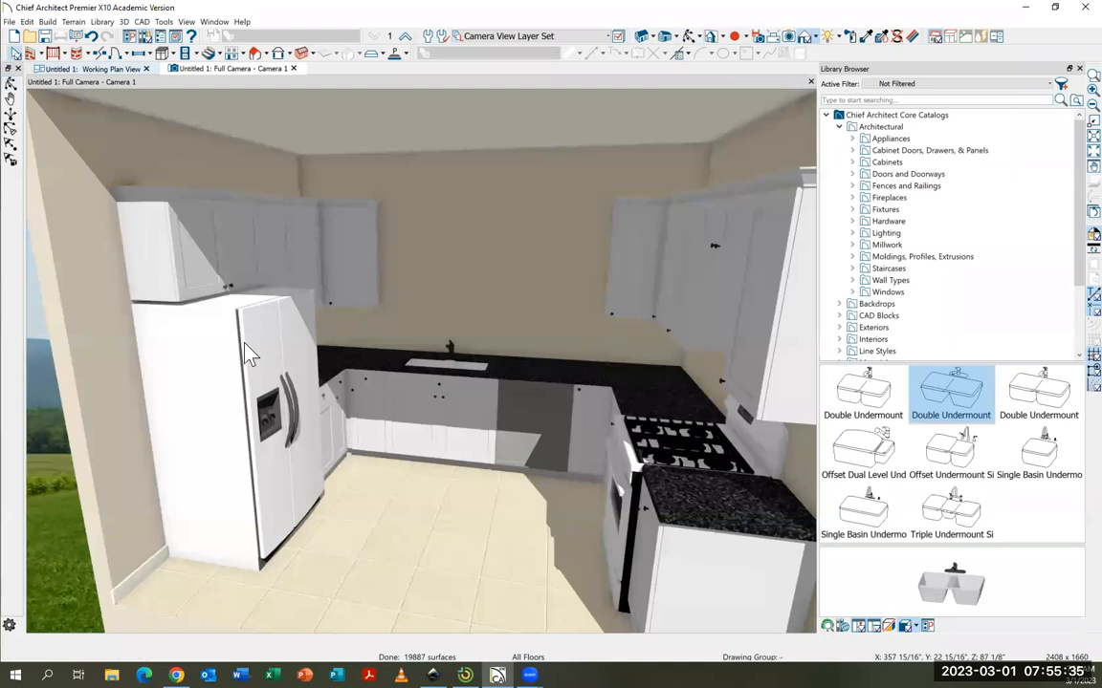
click(201, 258)
drag(222, 323, 223, 284)
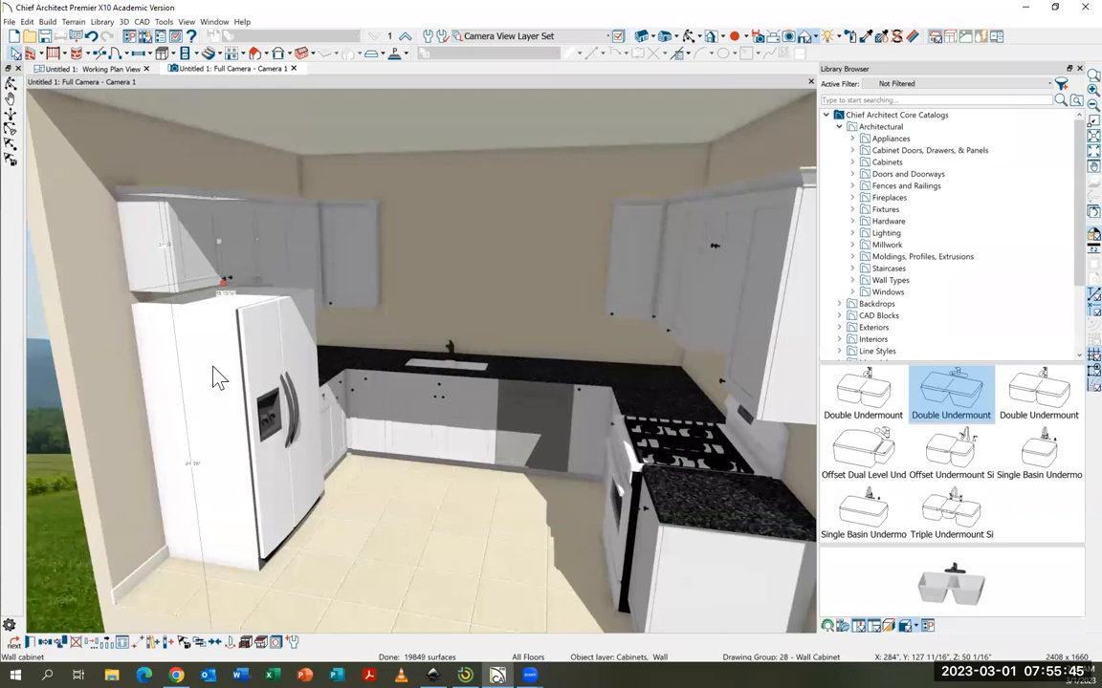
key(Escape)
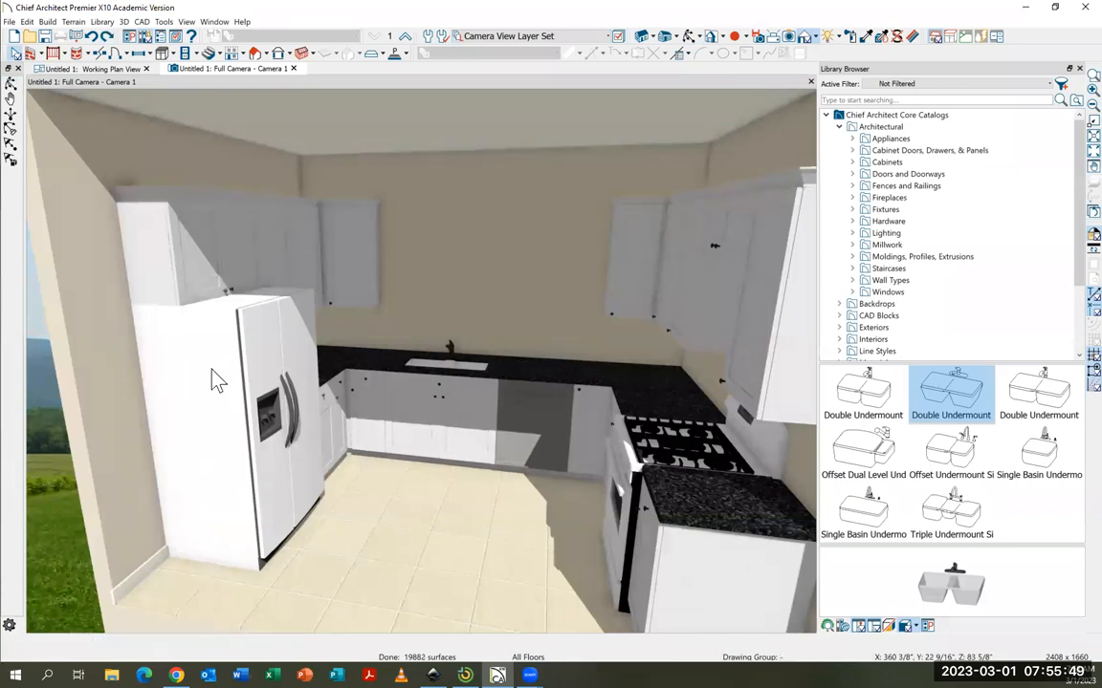
key(o)
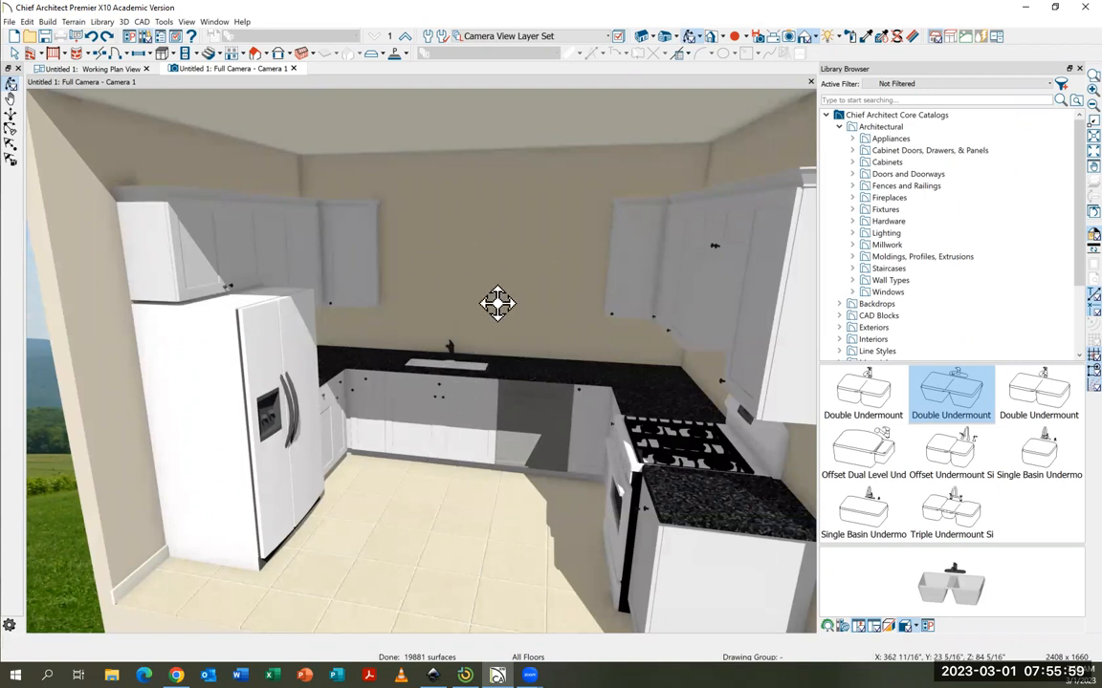
Step: In the plan view, place a window in the exterior wall behind the sink and widen it to 5 feet
click(90, 71)
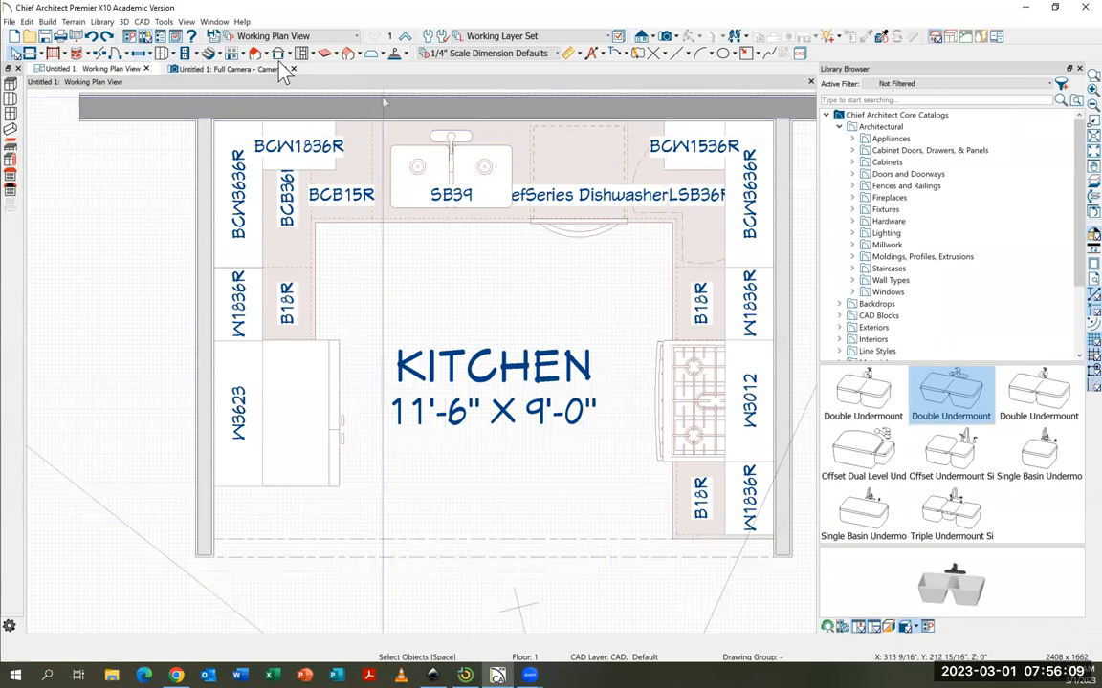
click(137, 54)
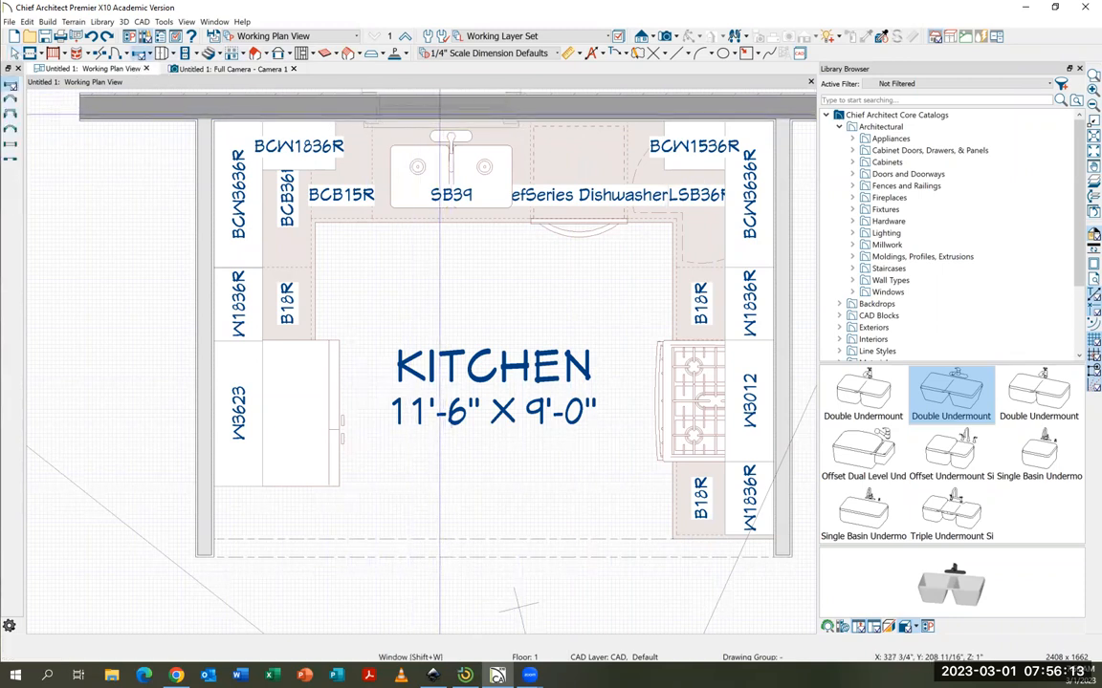
click(441, 107)
click(13, 55)
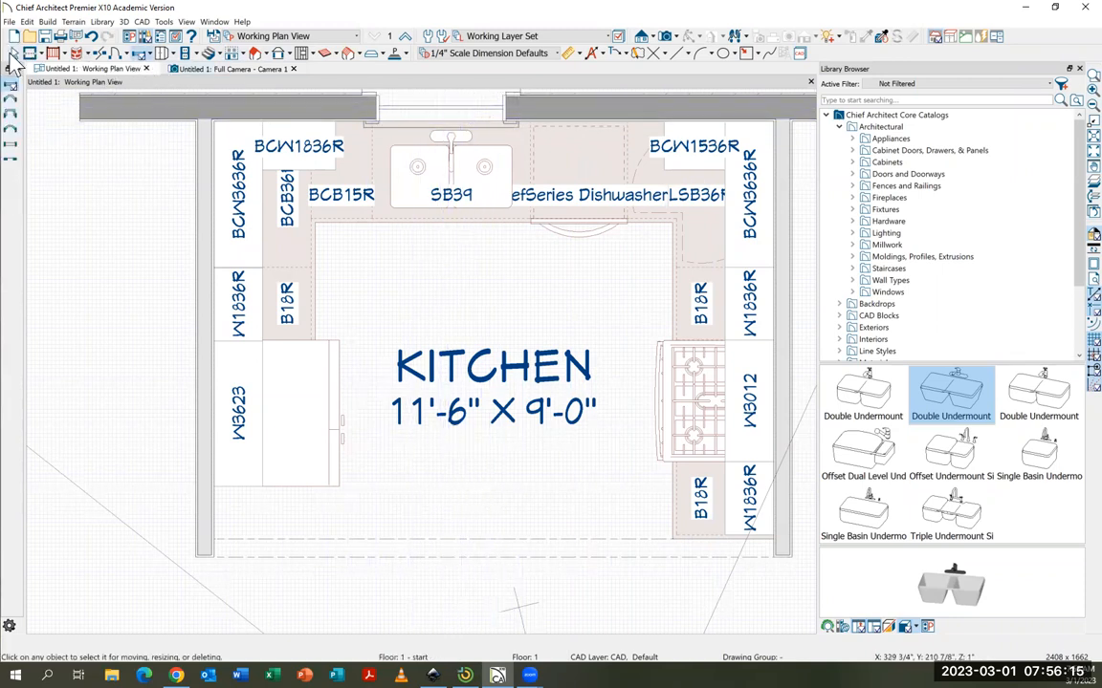
click(417, 107)
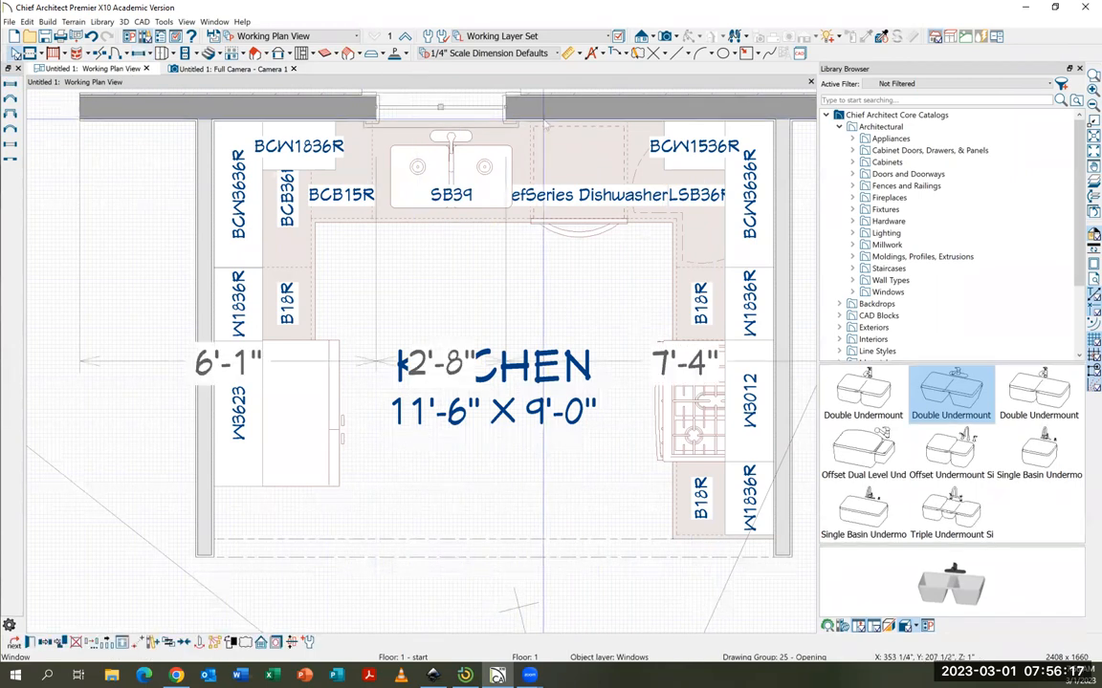
drag(507, 107, 618, 111)
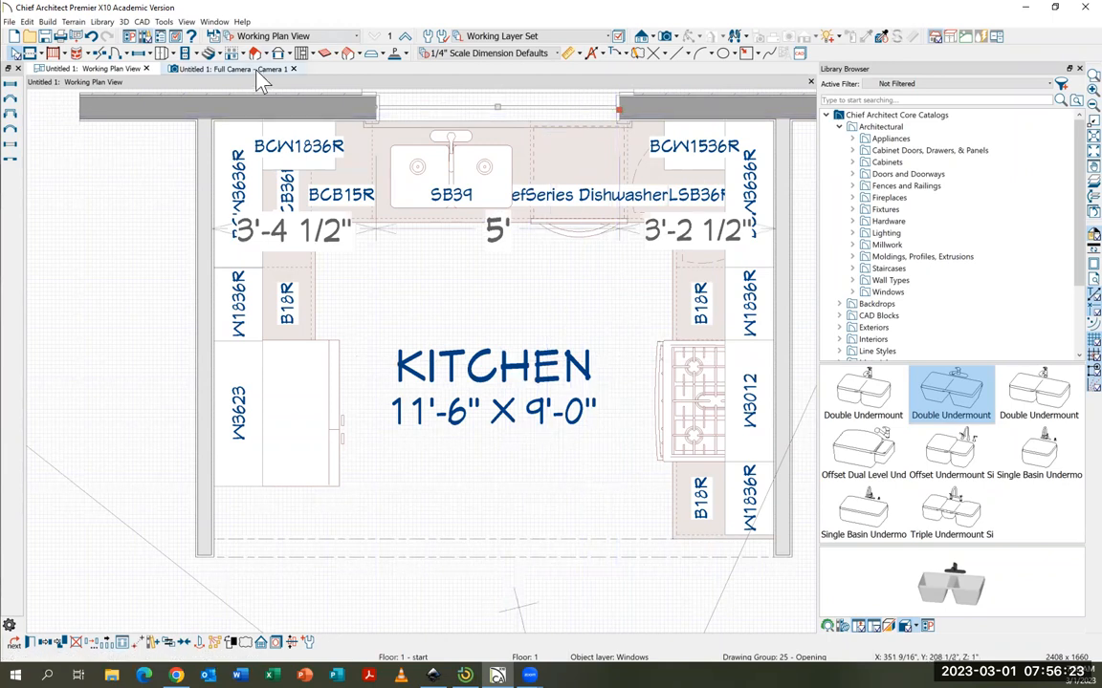
Step: In the full camera view, change the type of the window above the sink to Triple Casement
click(239, 69)
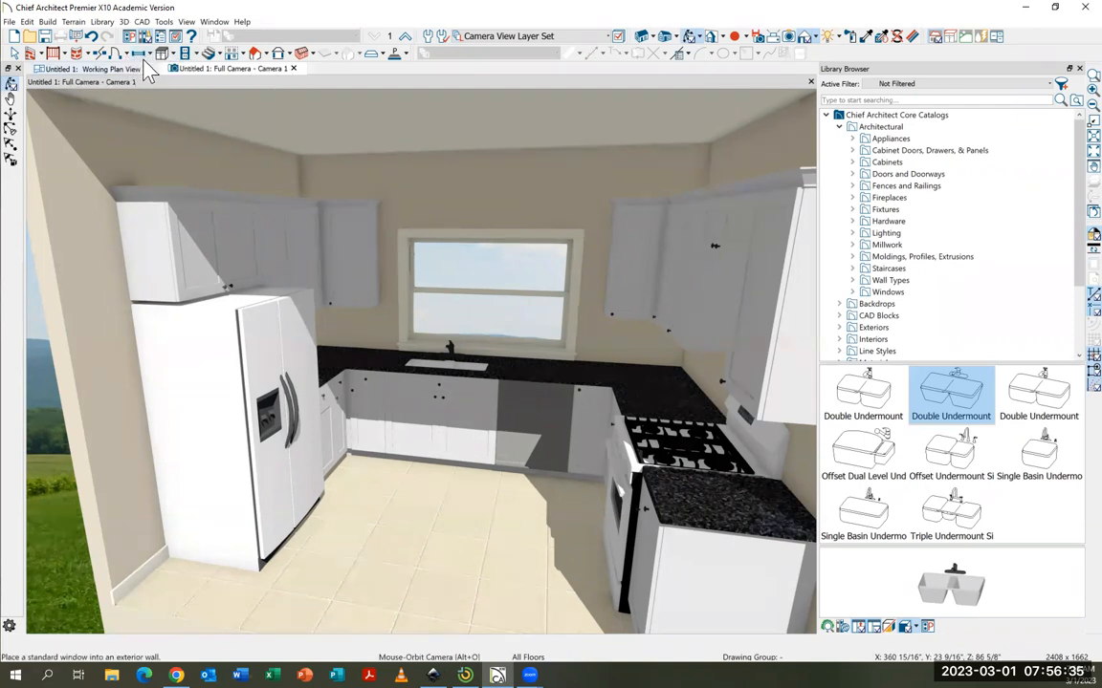
click(16, 55)
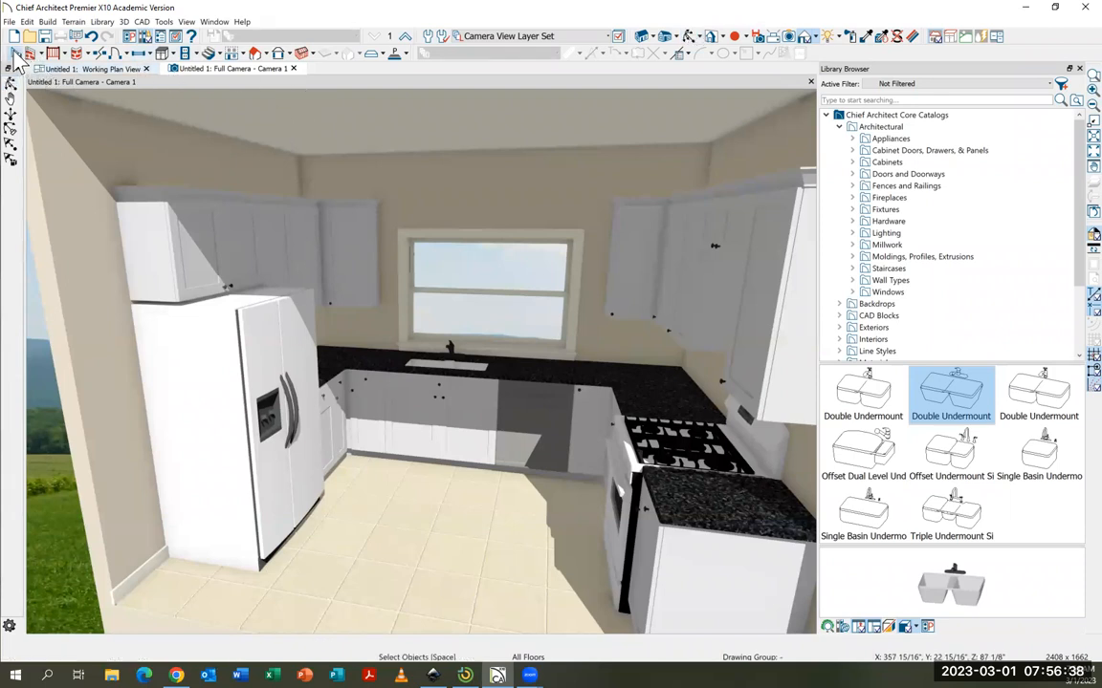
click(531, 304)
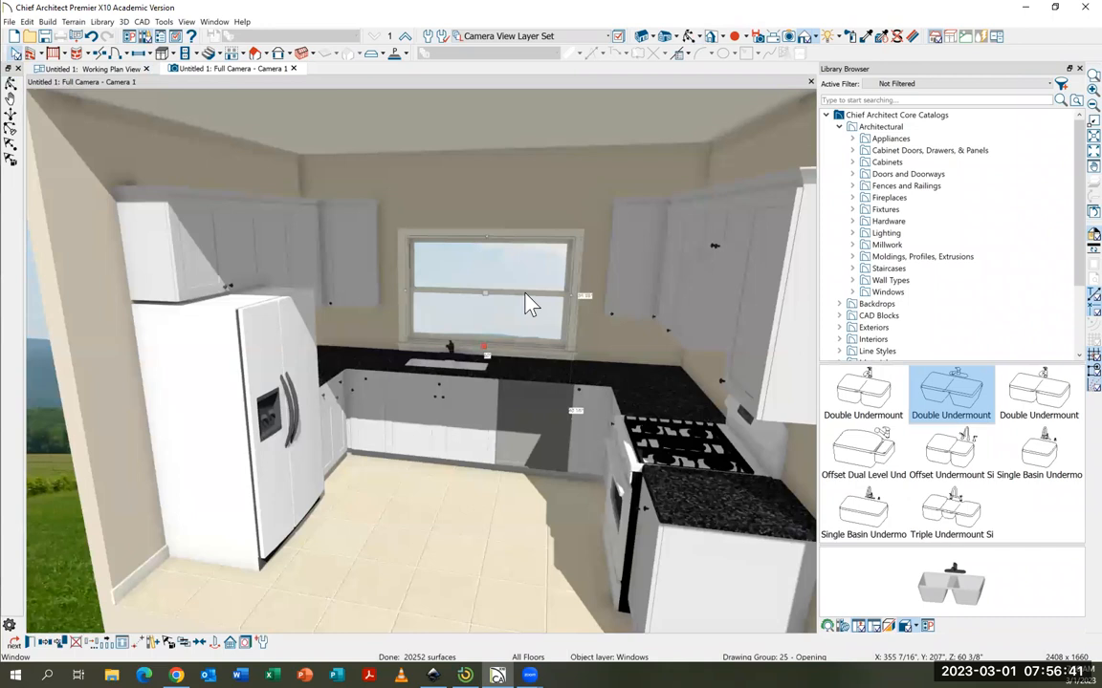
double_click(530, 304)
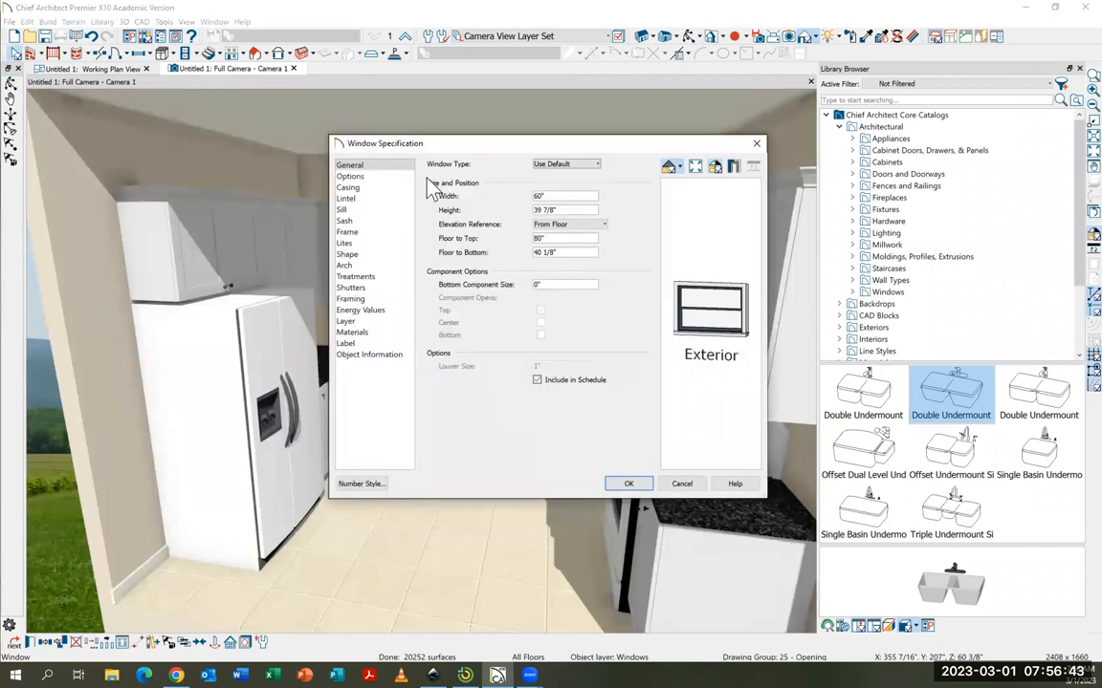
click(562, 166)
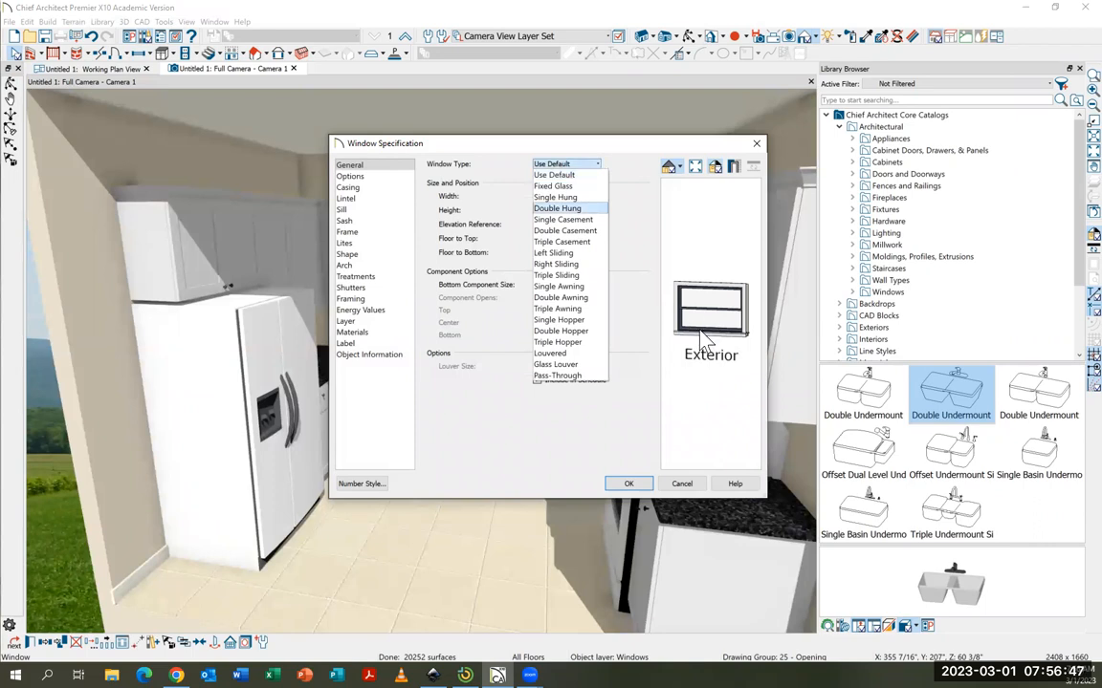
click(569, 242)
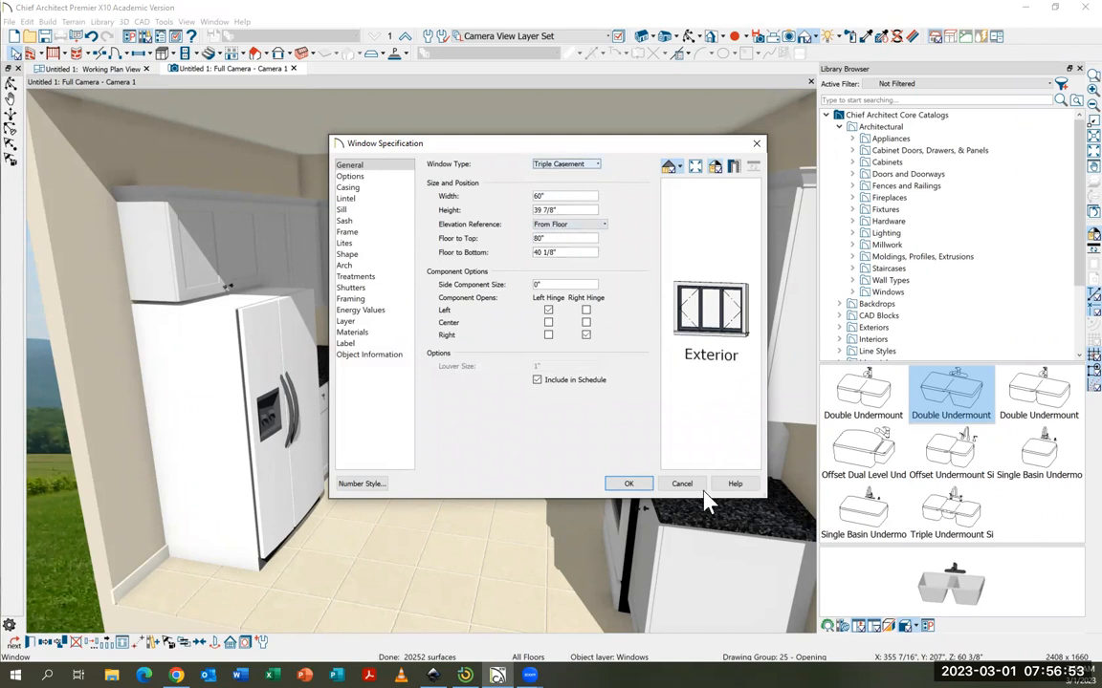
click(629, 483)
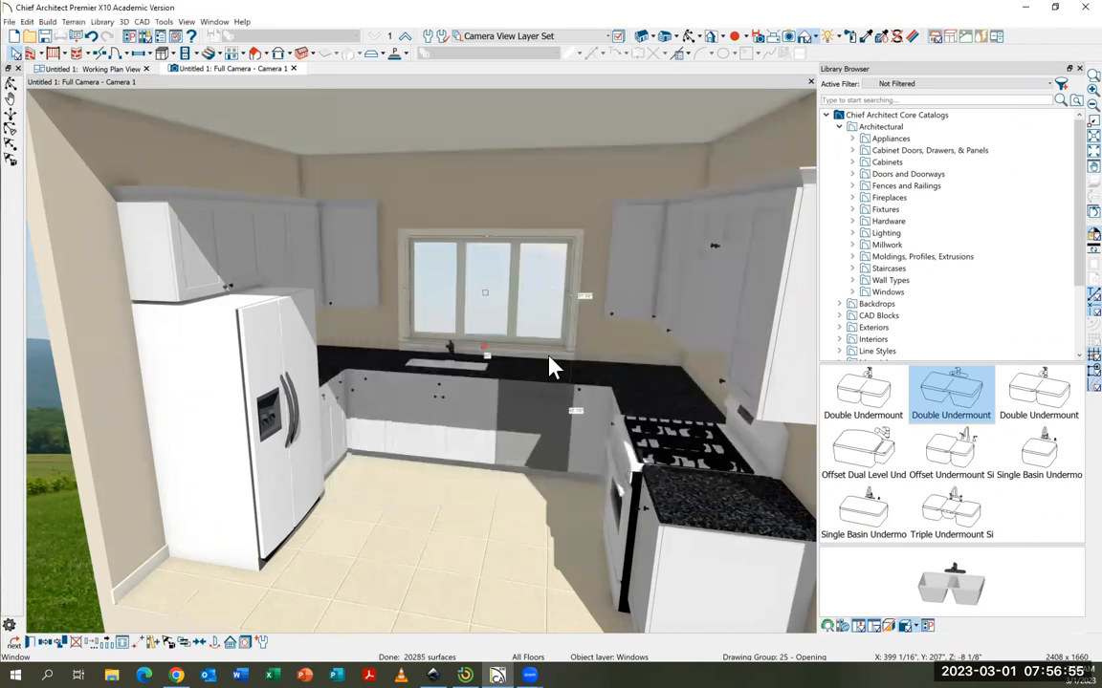
key(Escape)
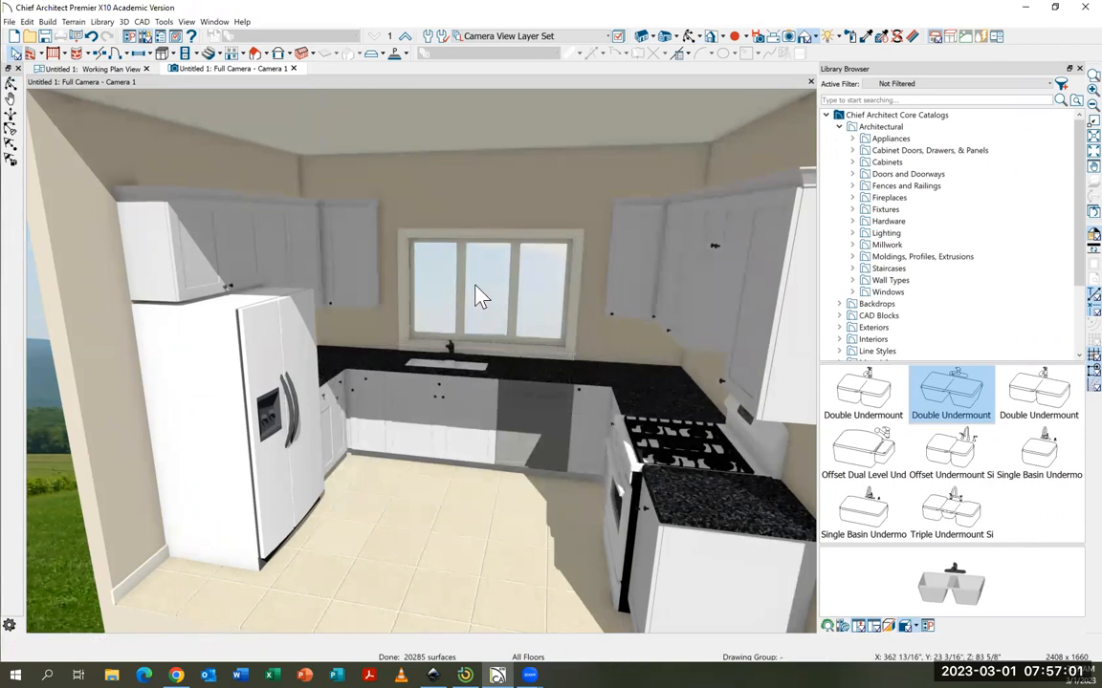
Step: Place the library's Over the Range Microwave beneath the short wall cabinet above the range
click(688, 38)
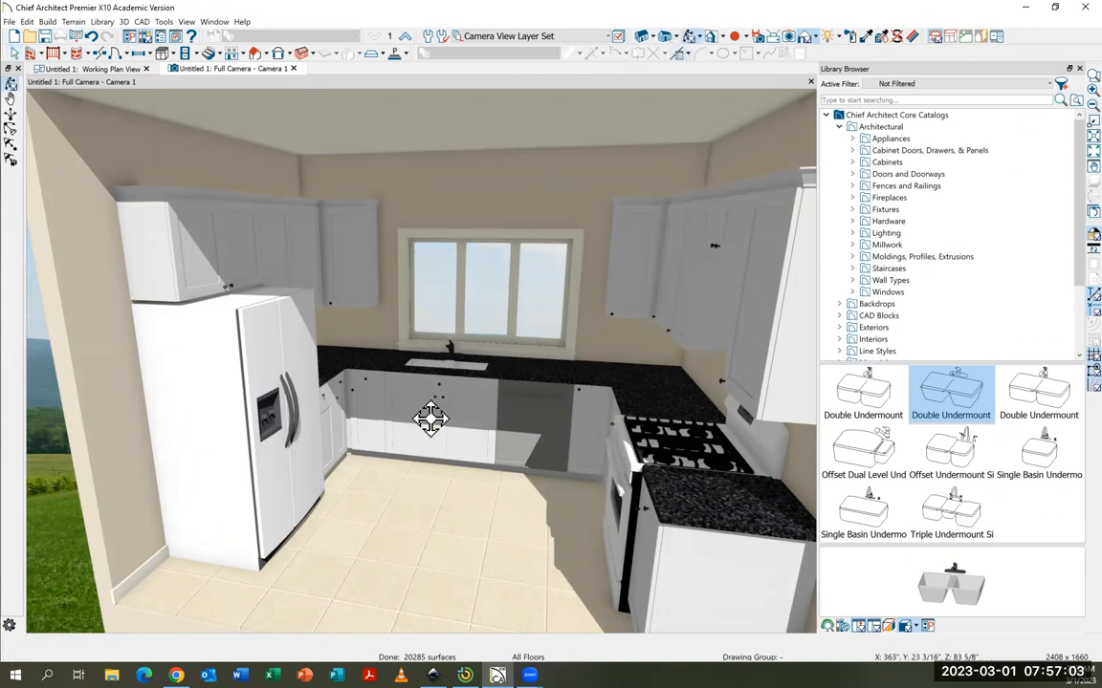
drag(457, 418, 504, 422)
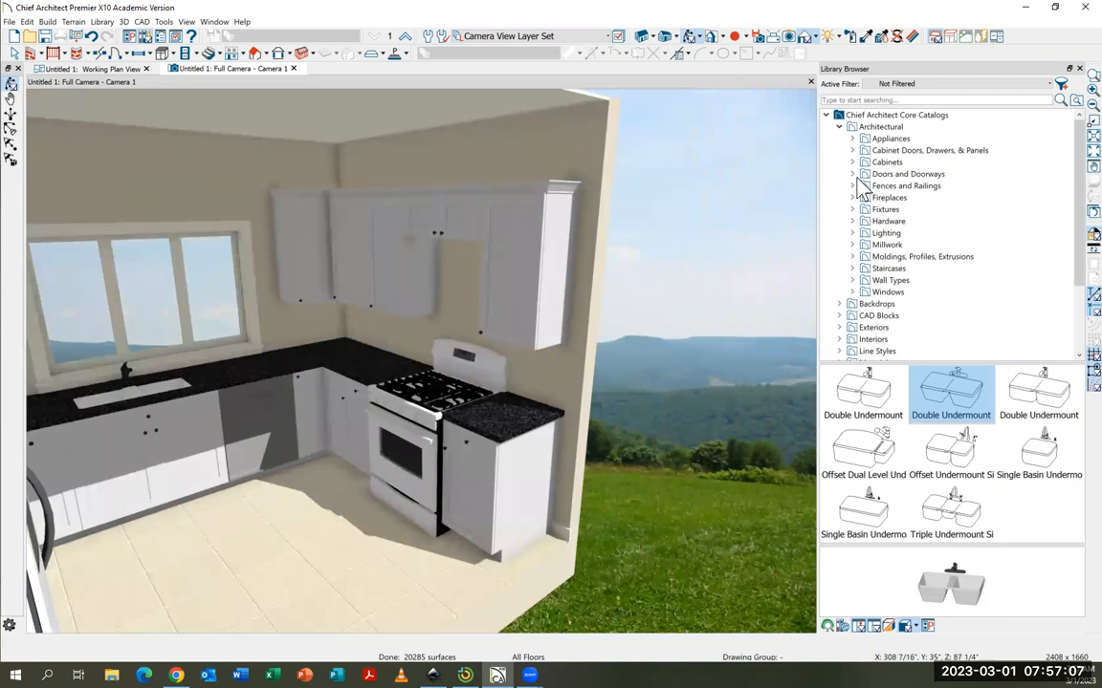
click(852, 139)
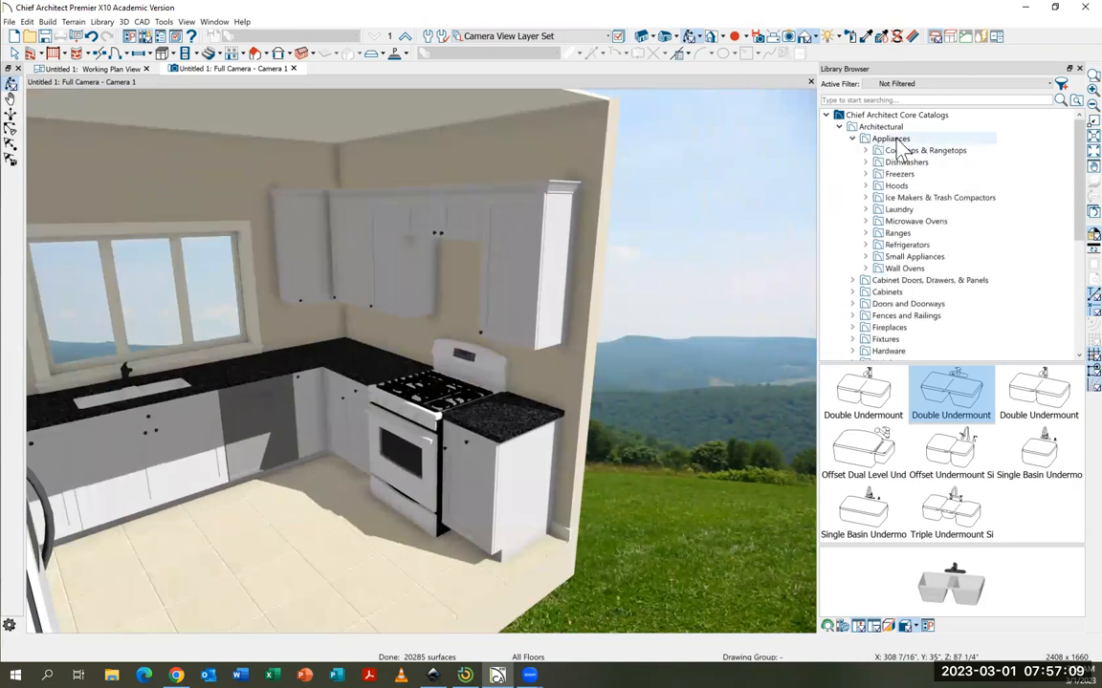
click(865, 221)
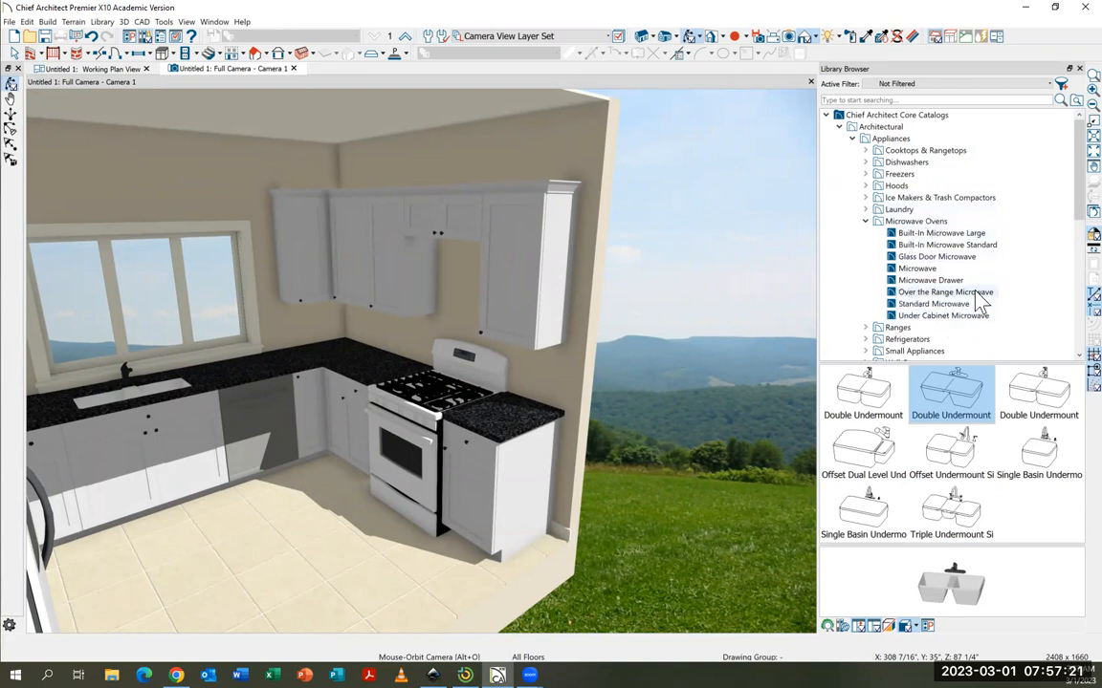
click(920, 293)
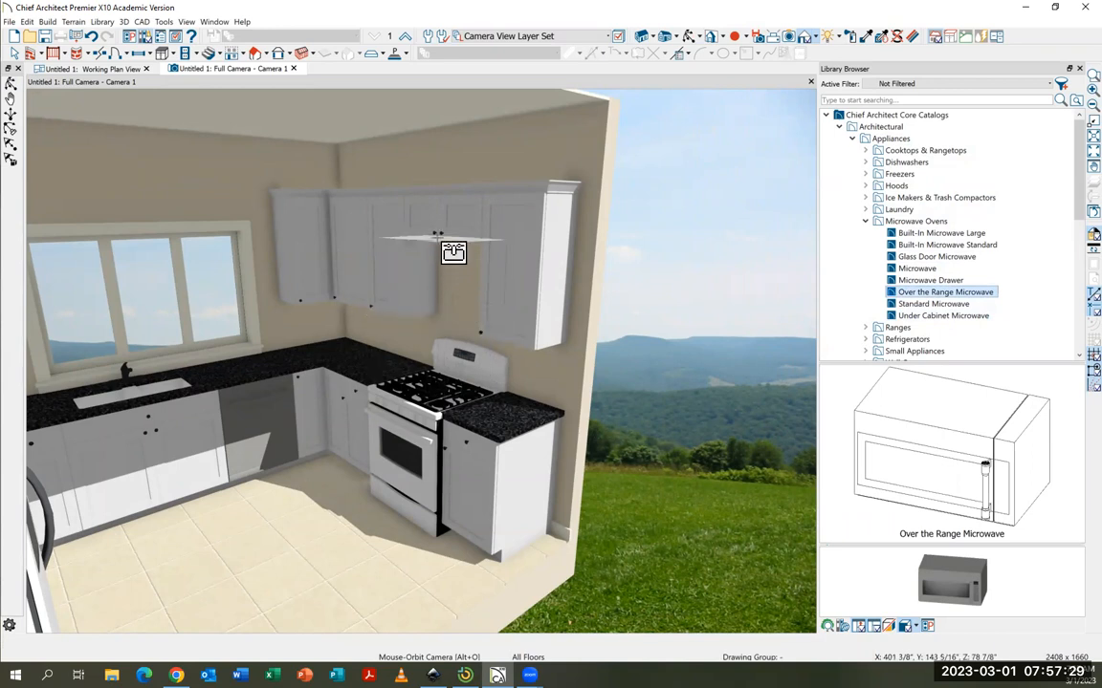
click(453, 252)
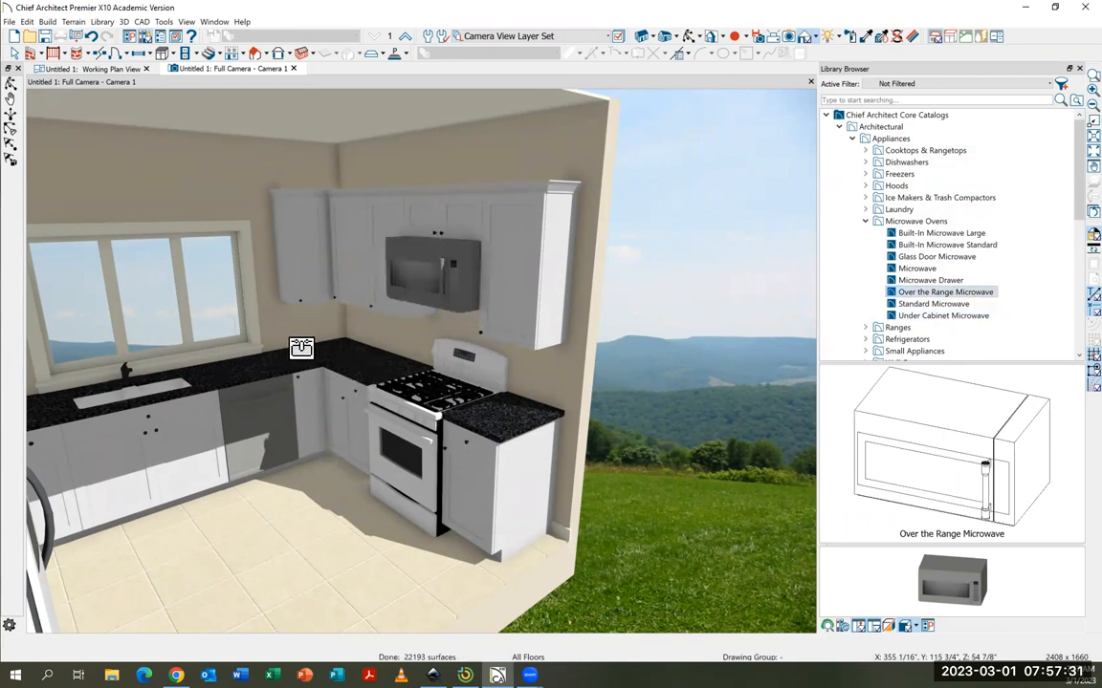
click(14, 54)
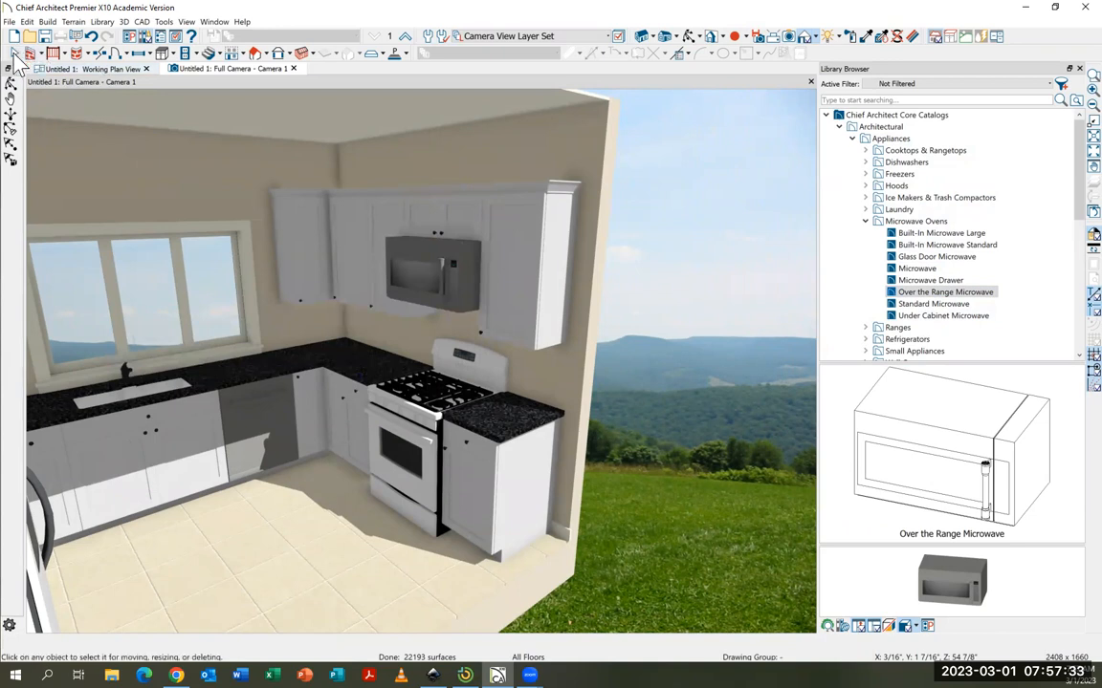
Step: Return to the working plan view, collapse the appliance library folders and search the library for "valance"
click(90, 67)
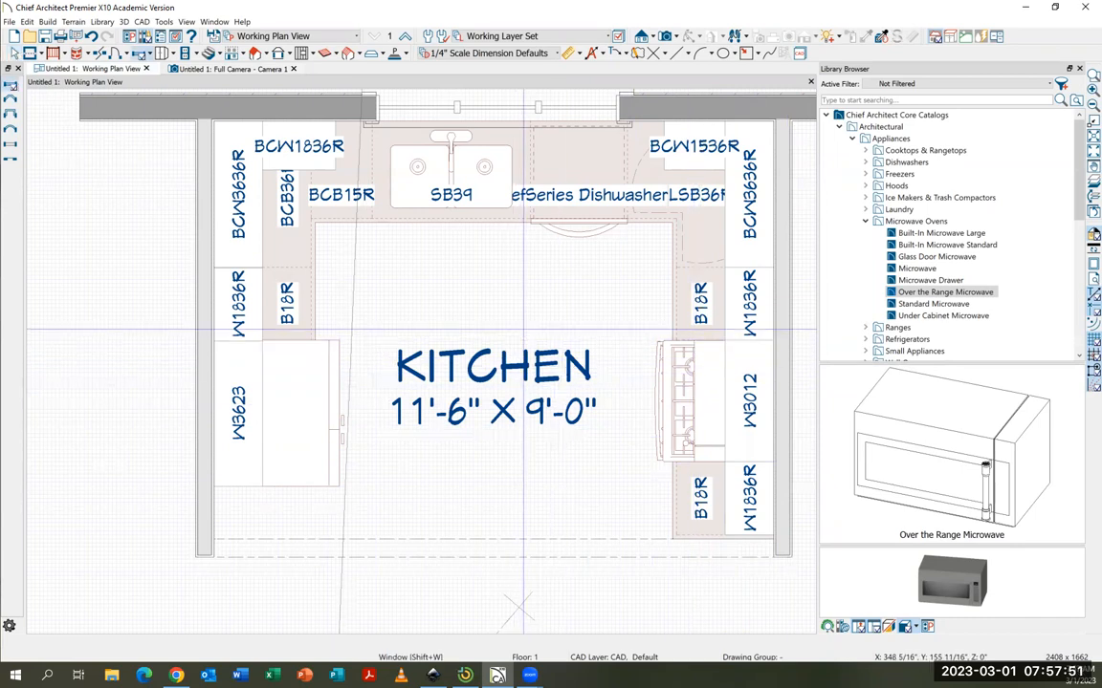
key(shift+w)
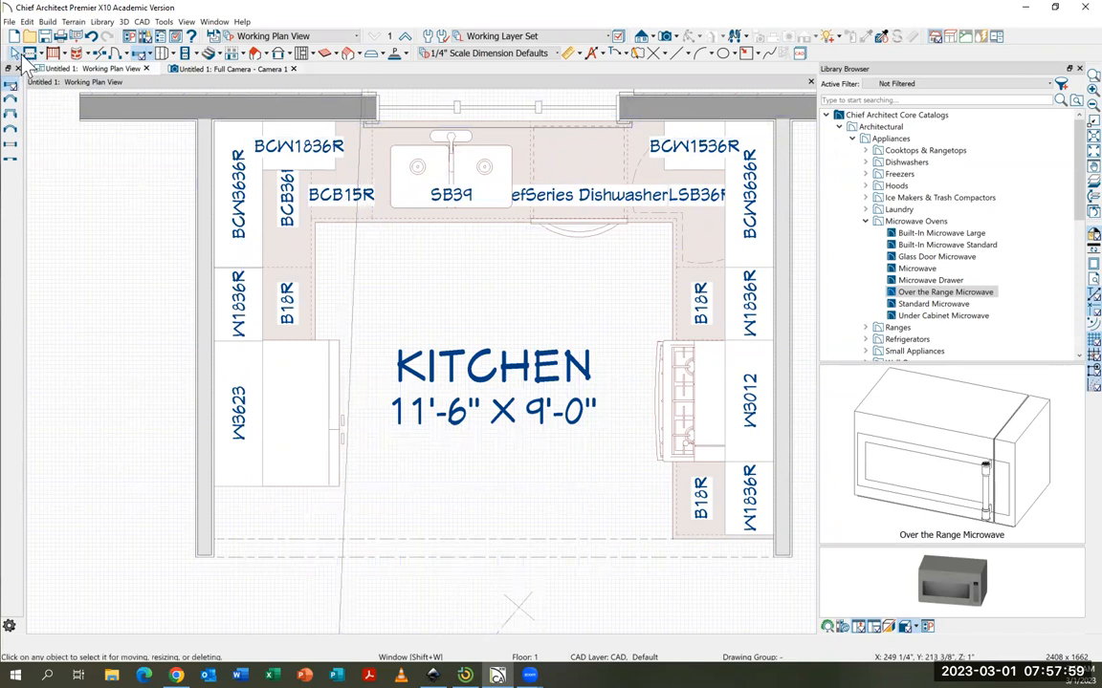
click(16, 54)
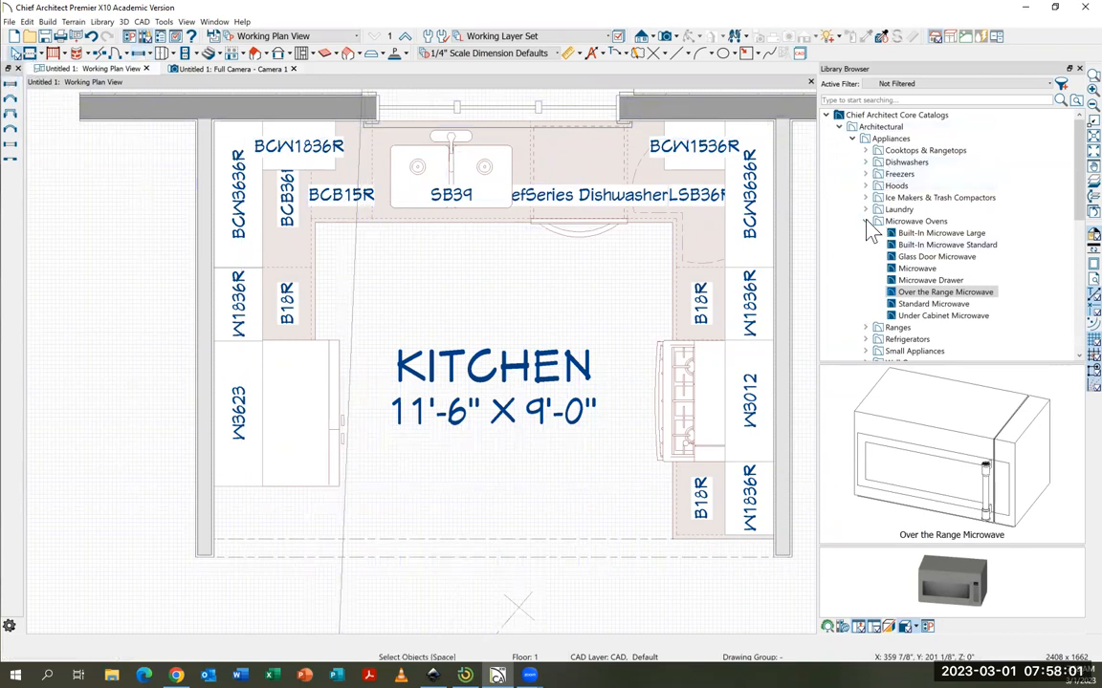
click(866, 222)
click(852, 139)
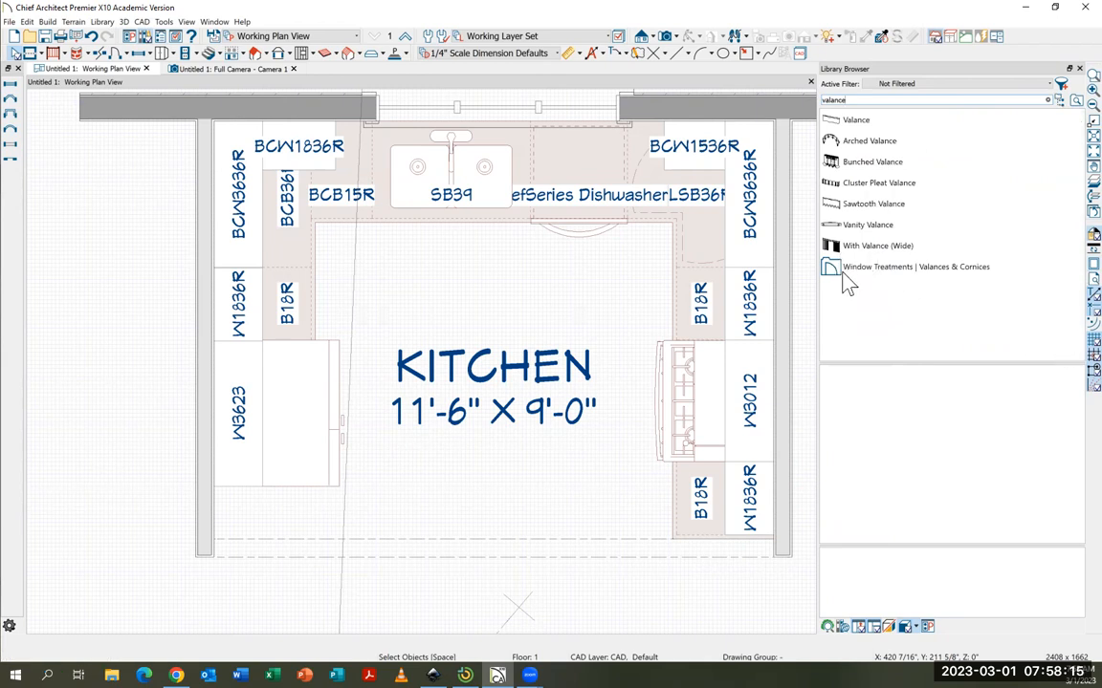
Step: Compare the library's valance styles and place the Cluster Pleat Valance at the window above the sink
click(850, 124)
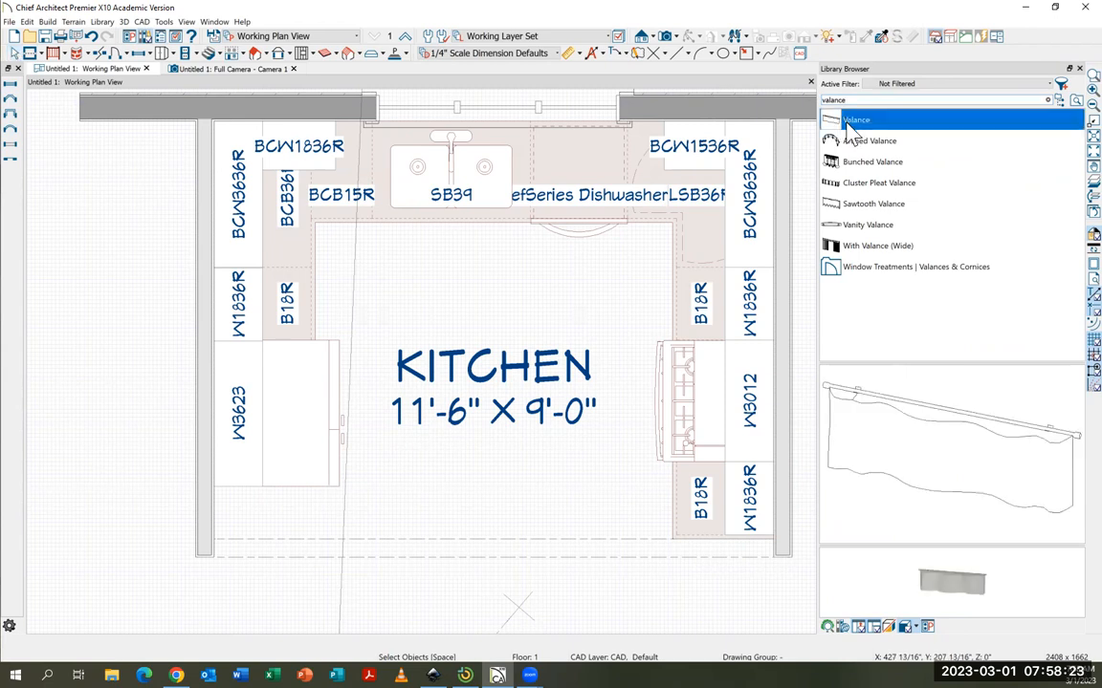
click(866, 143)
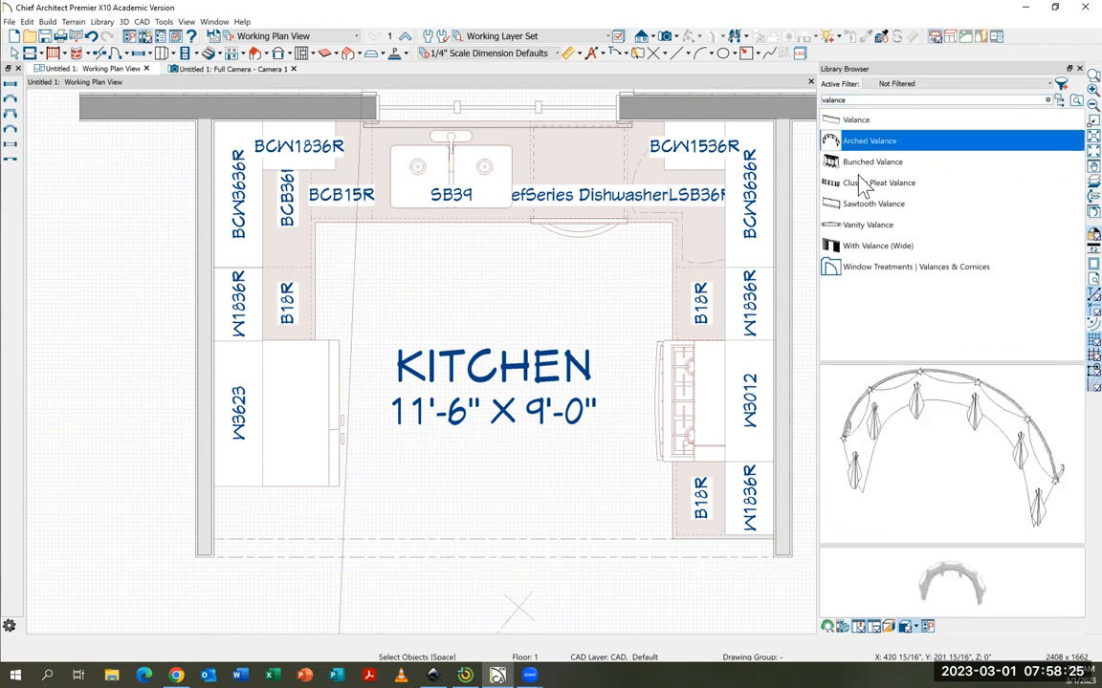
click(865, 184)
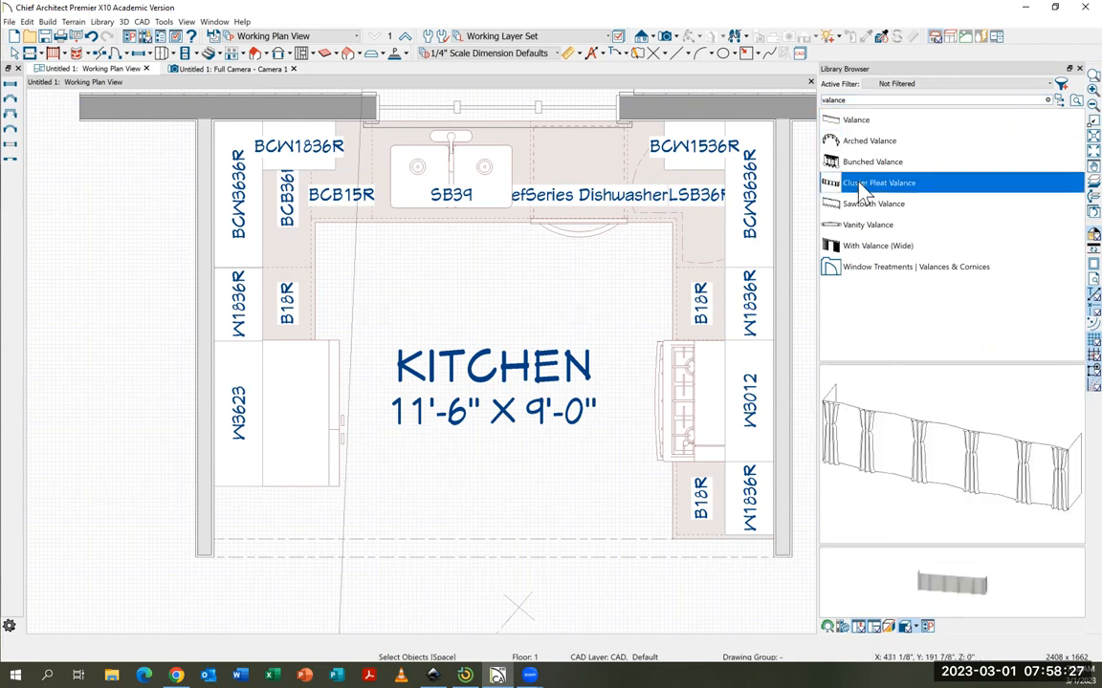
click(862, 204)
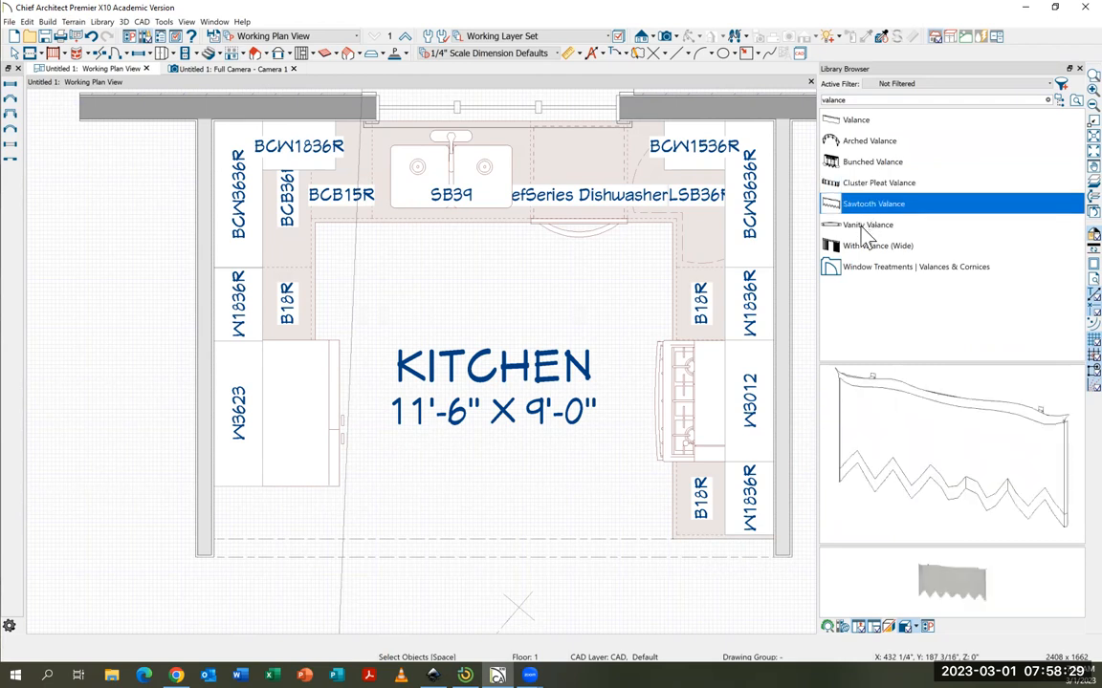
click(864, 228)
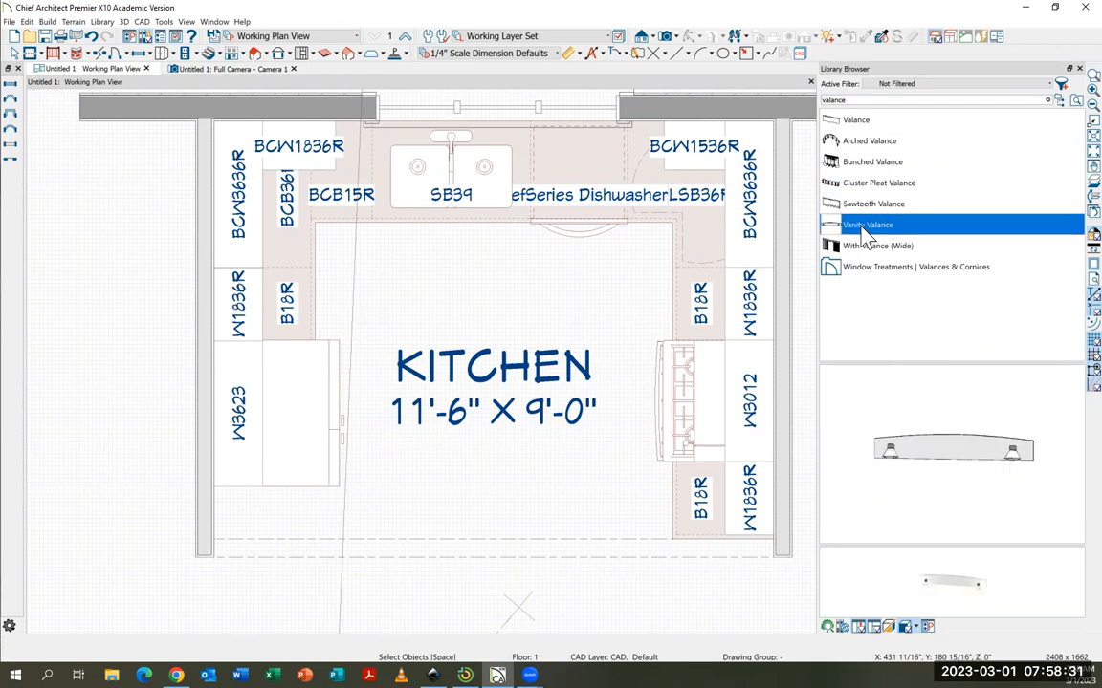
click(868, 250)
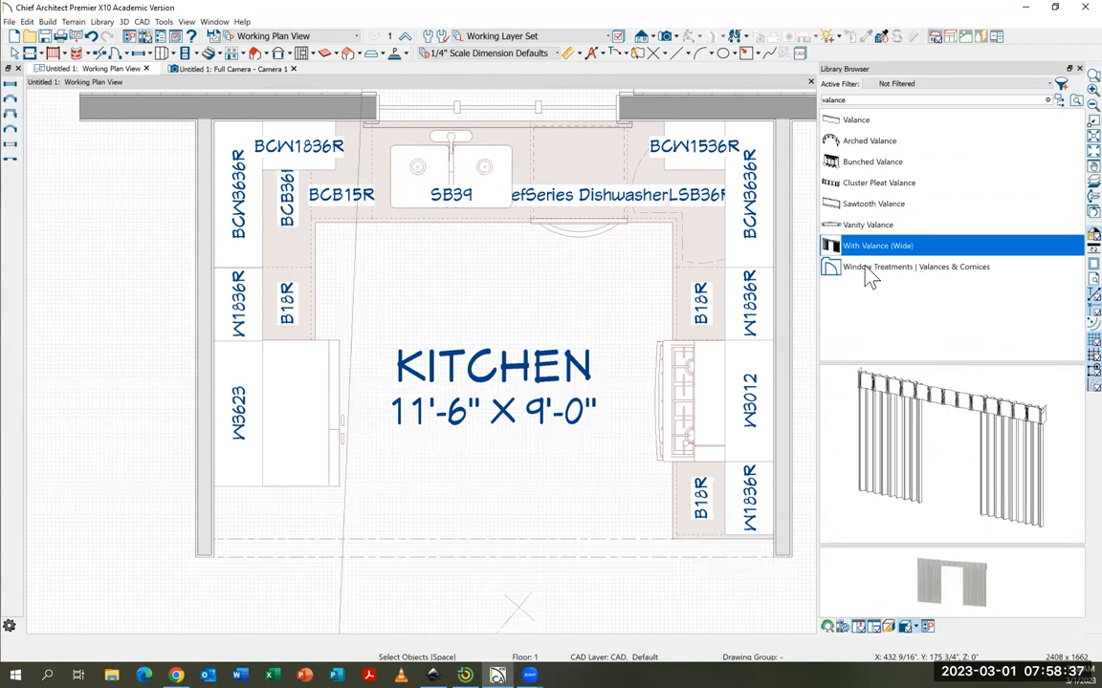
click(854, 187)
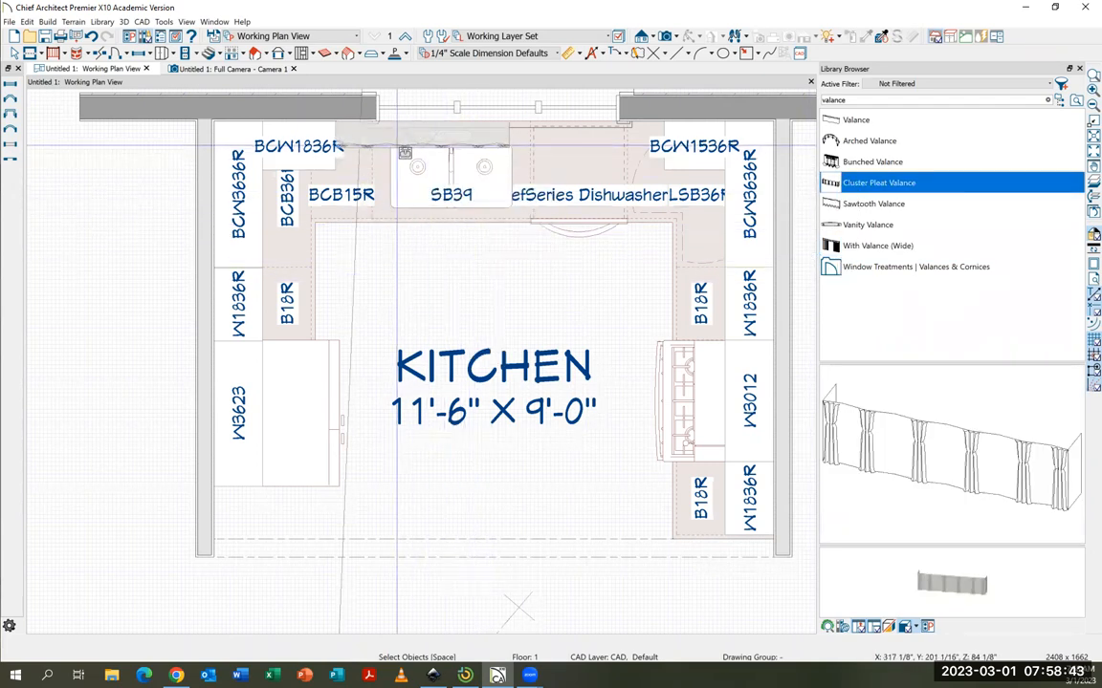
click(349, 142)
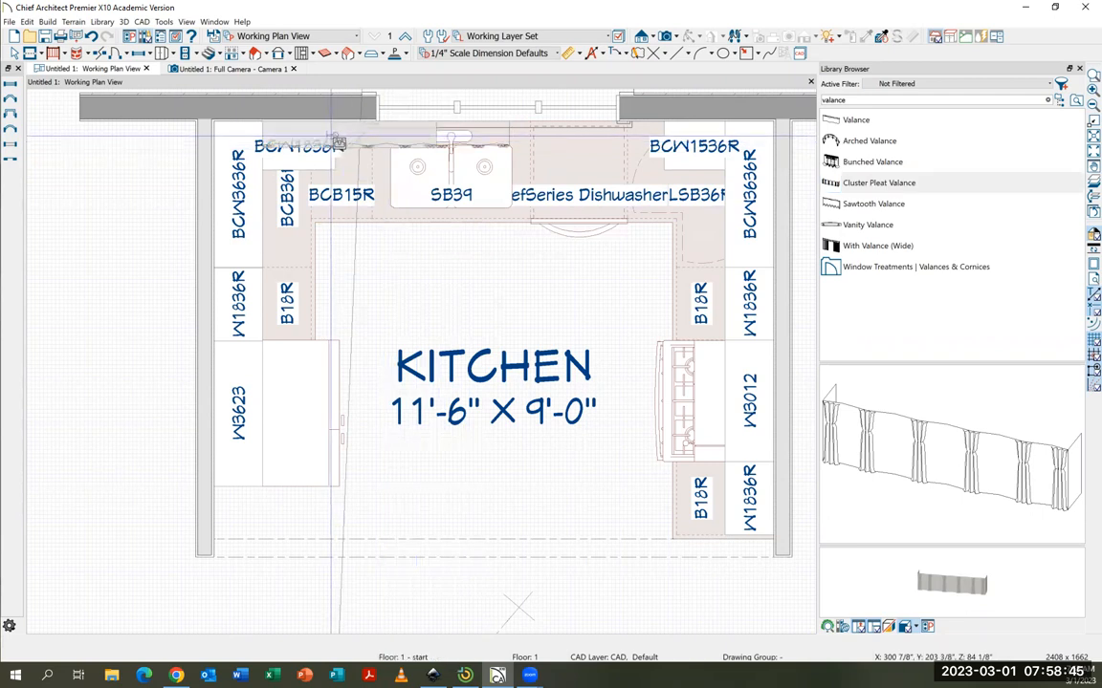
click(14, 53)
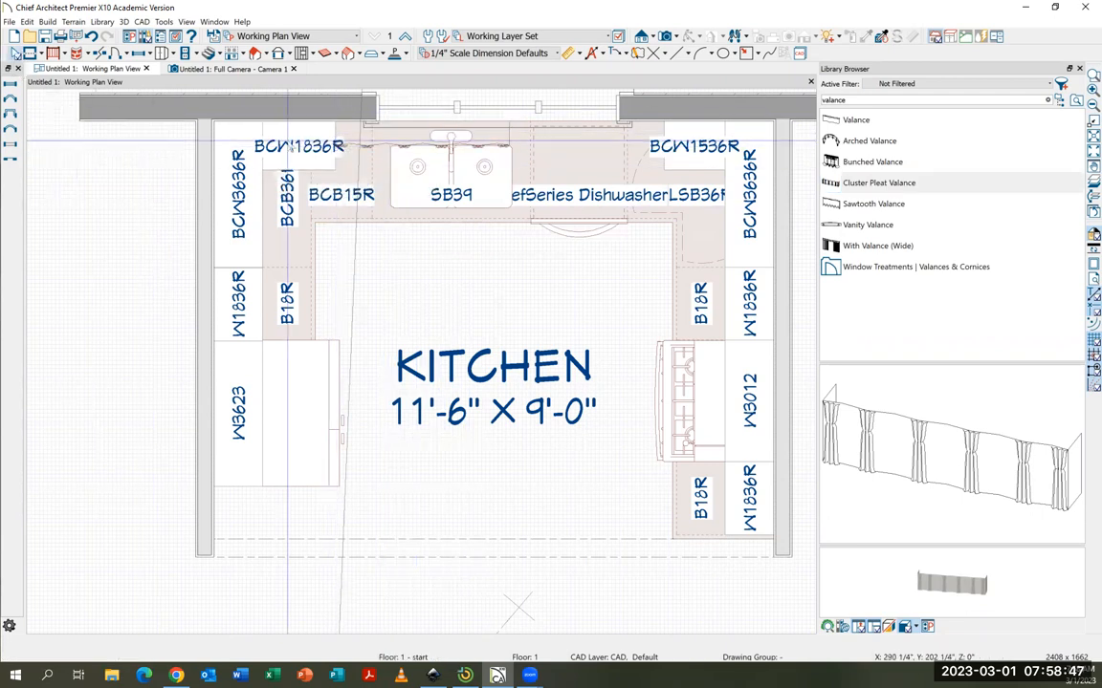
Step: Stretch the valance to 6'-9" so it spans between the two wall cabinets, and check it in the full camera view
click(501, 137)
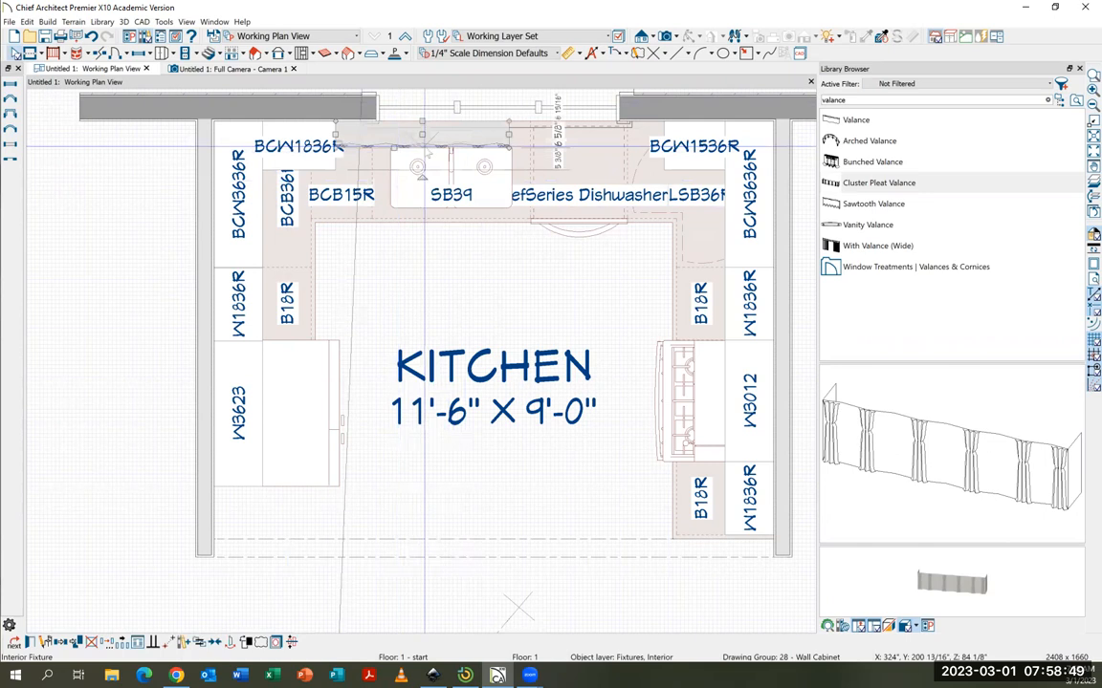
drag(527, 134, 665, 134)
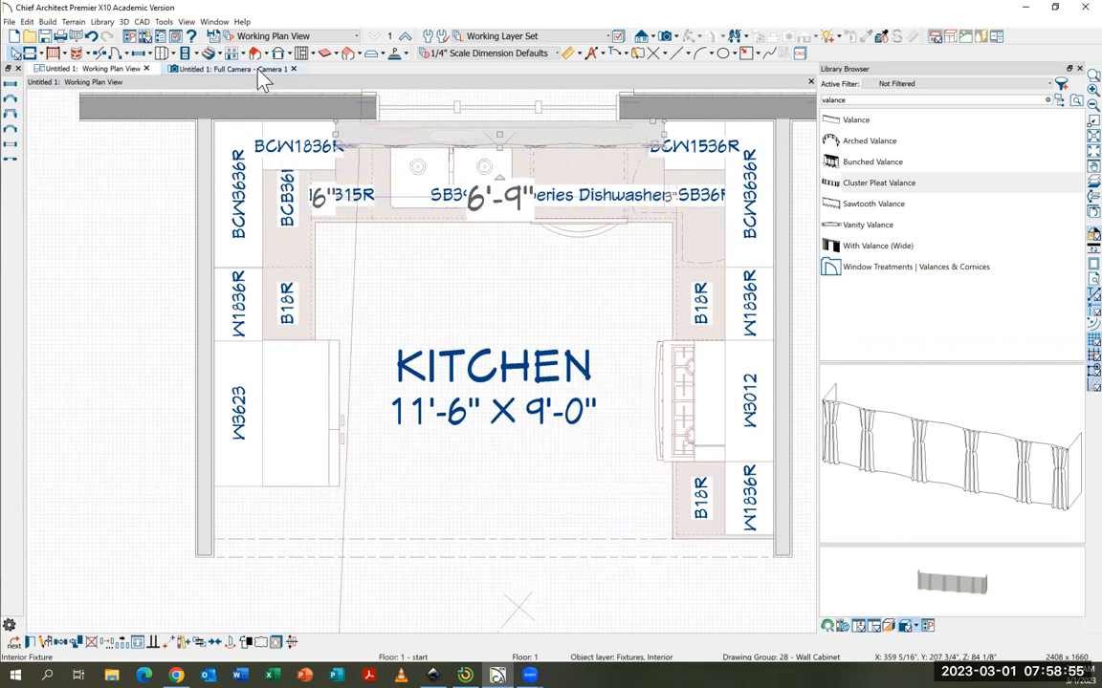
key(ctrl+Tab)
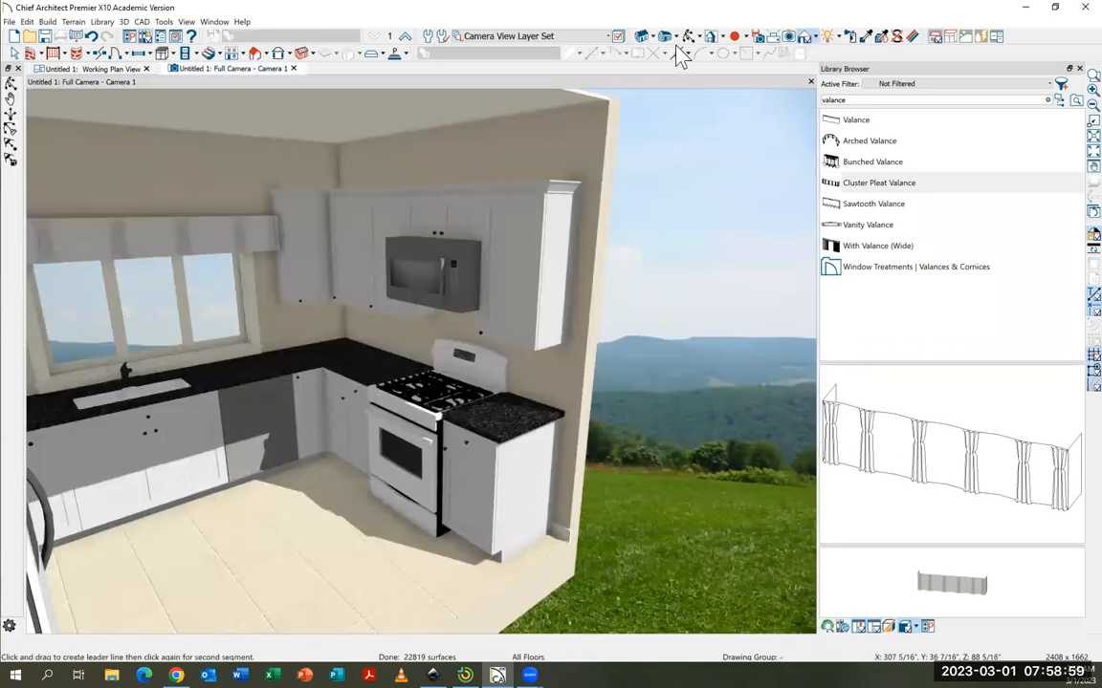
drag(630, 388, 431, 243)
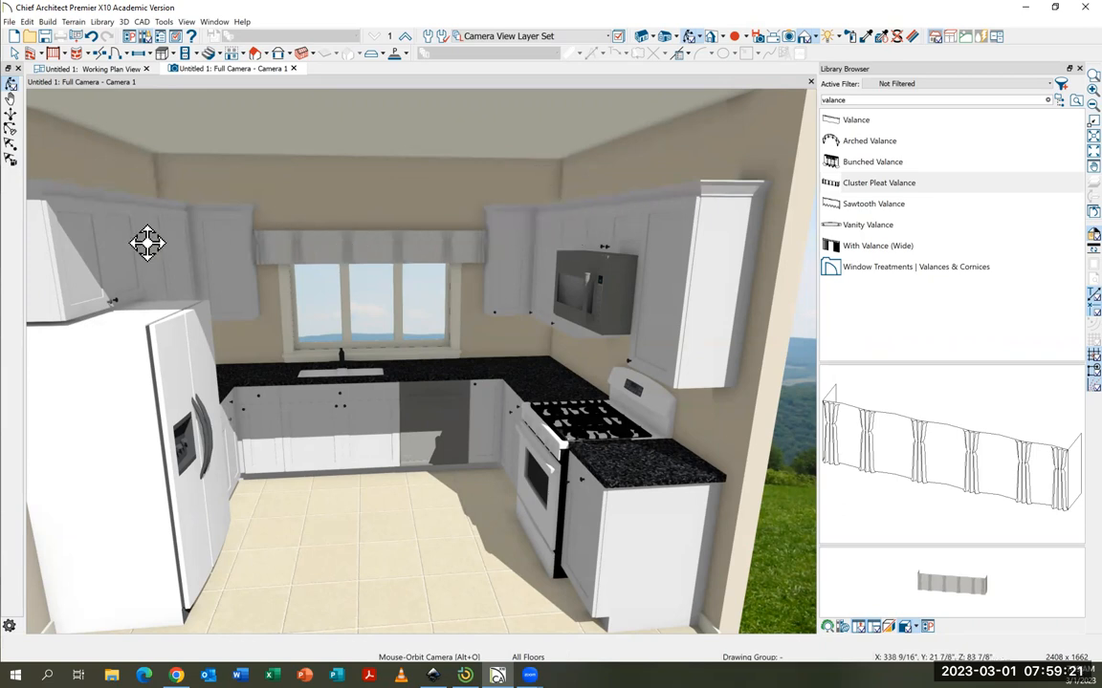
Step: In the working plan view, place one soffit against each of the three walls that carry cabinets
click(75, 69)
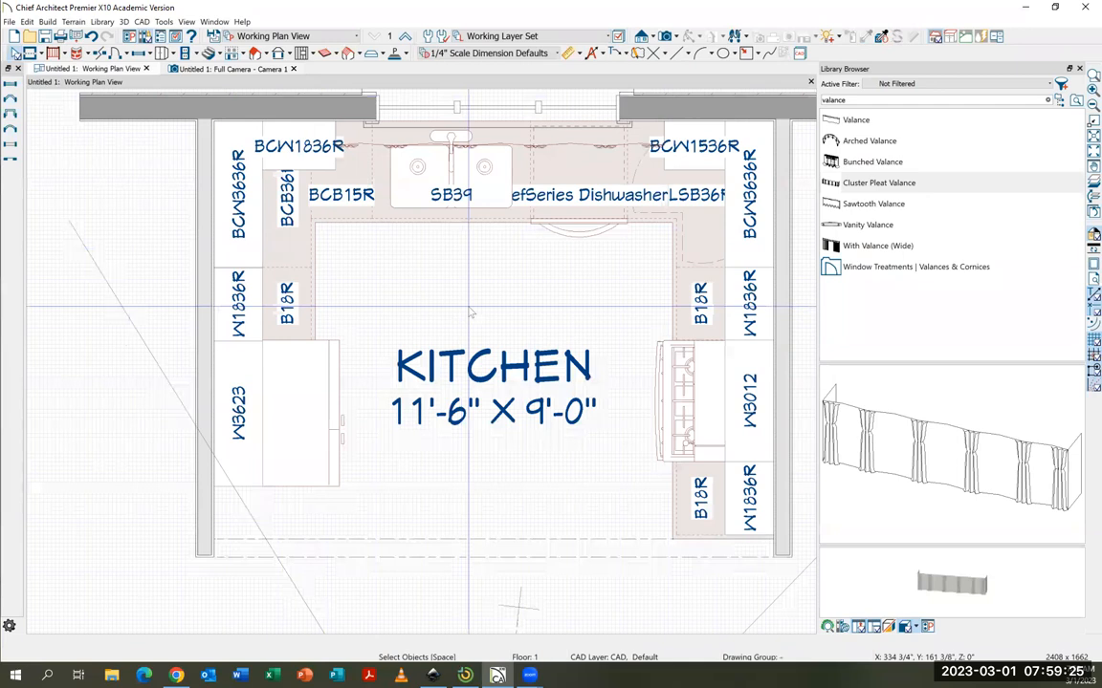
scroll(470, 313, down, 1)
click(180, 56)
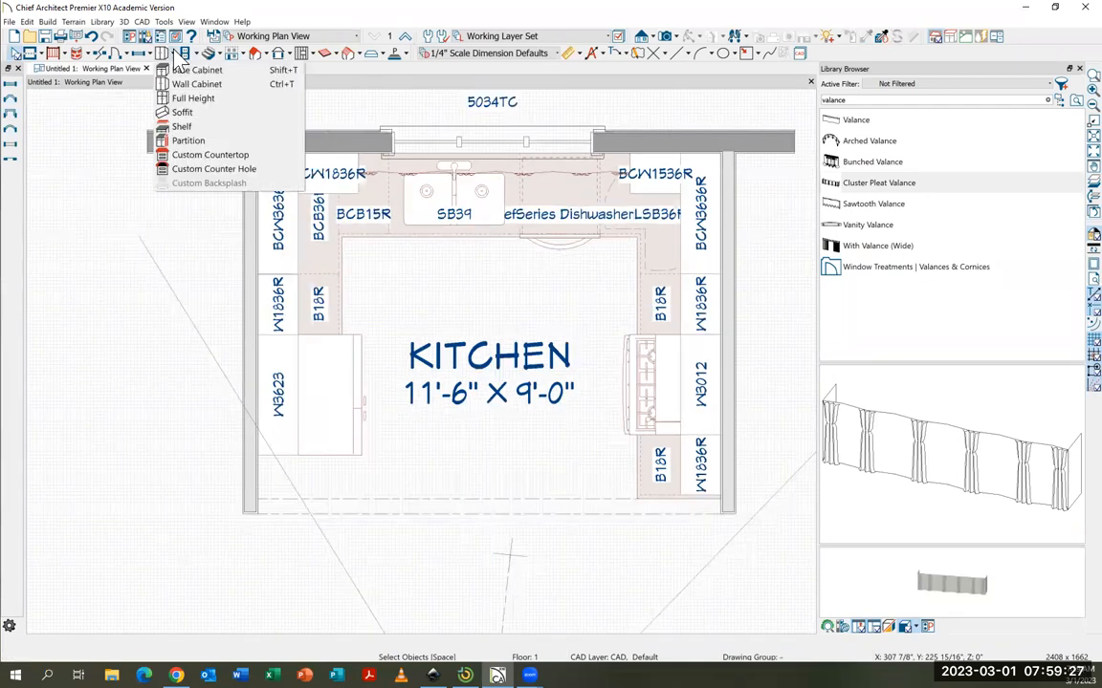
click(184, 113)
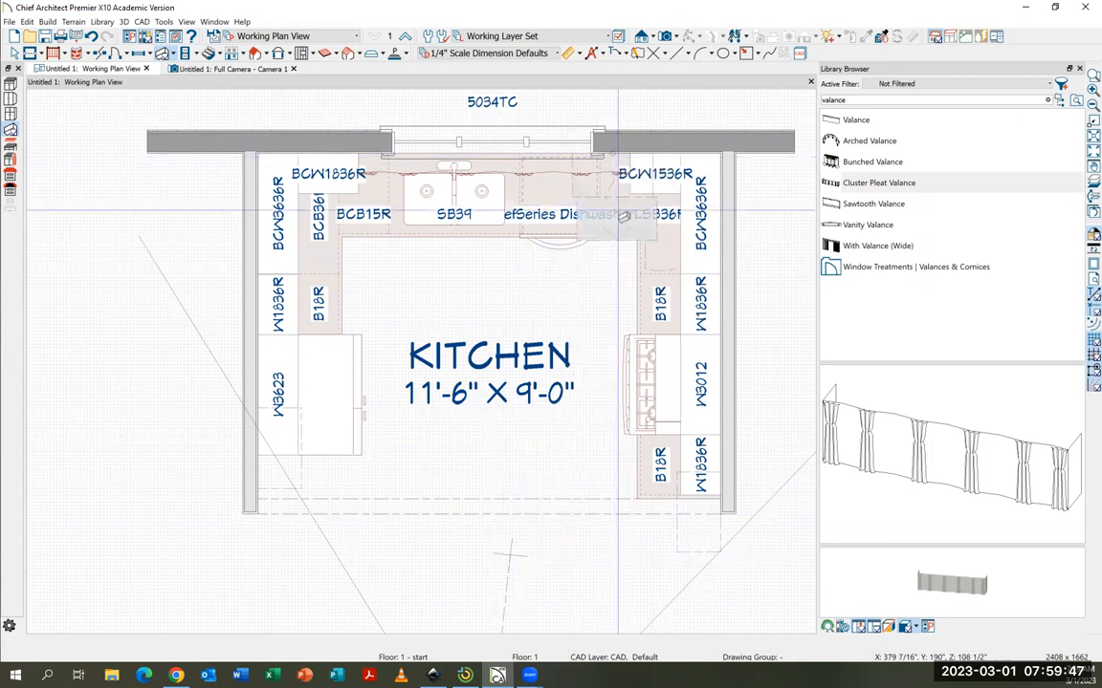
click(14, 54)
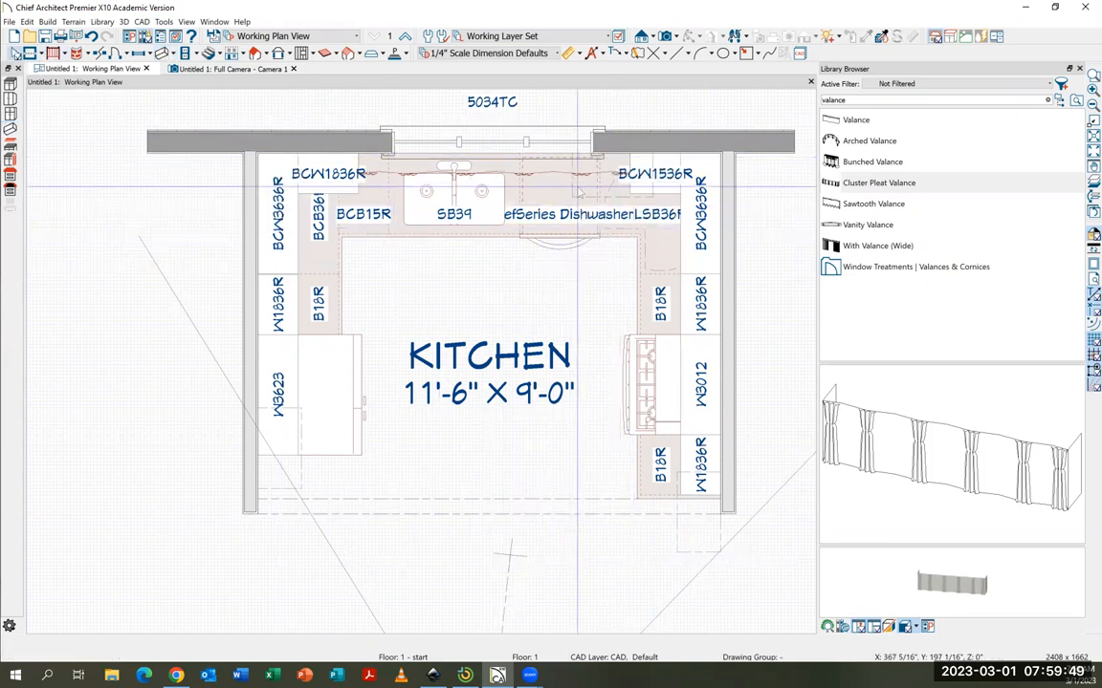
Step: Stretch the window wall's soffit across the full room width and extend its depth past the front of the wall cabinets
drag(575, 196, 662, 175)
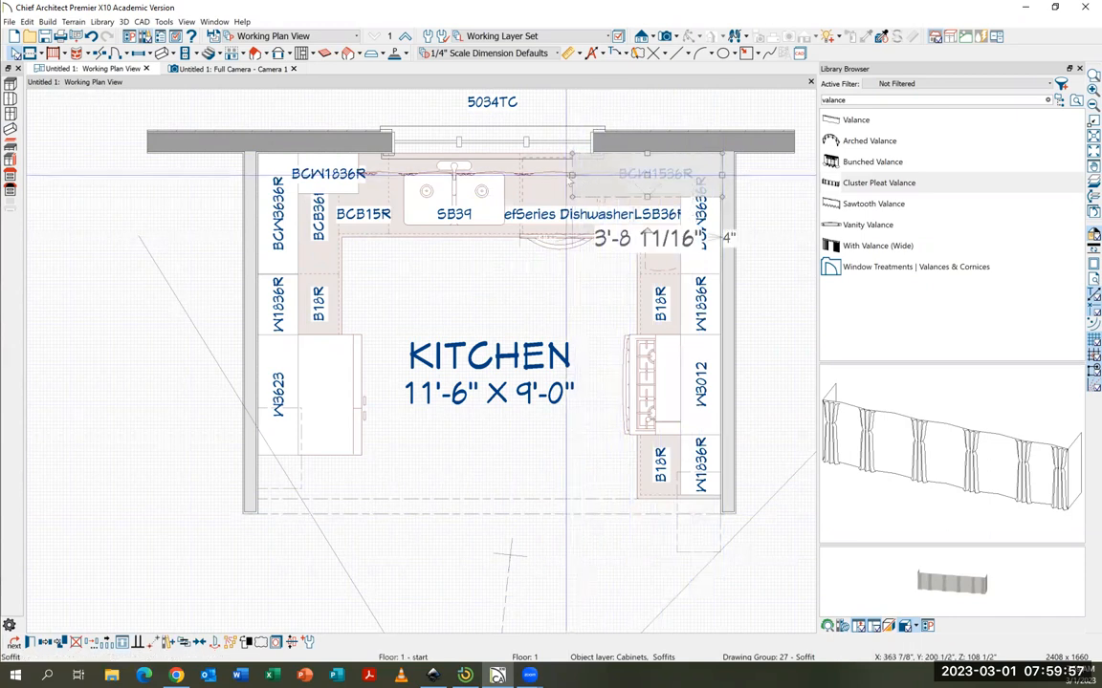
drag(570, 175, 256, 174)
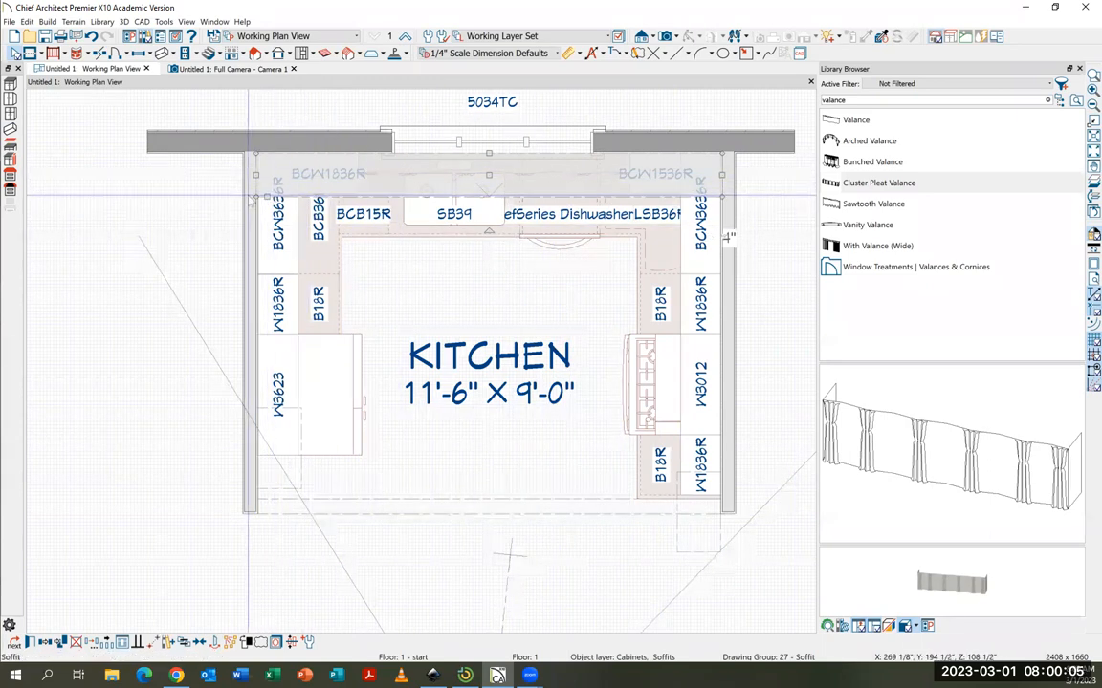
key(Escape)
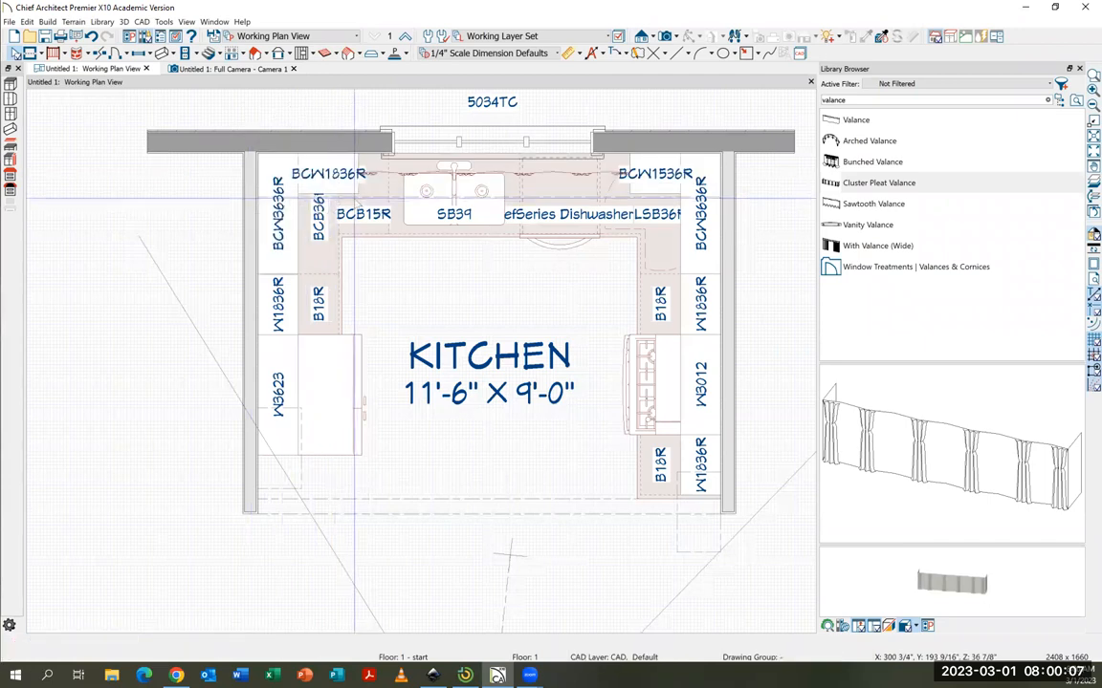
click(363, 199)
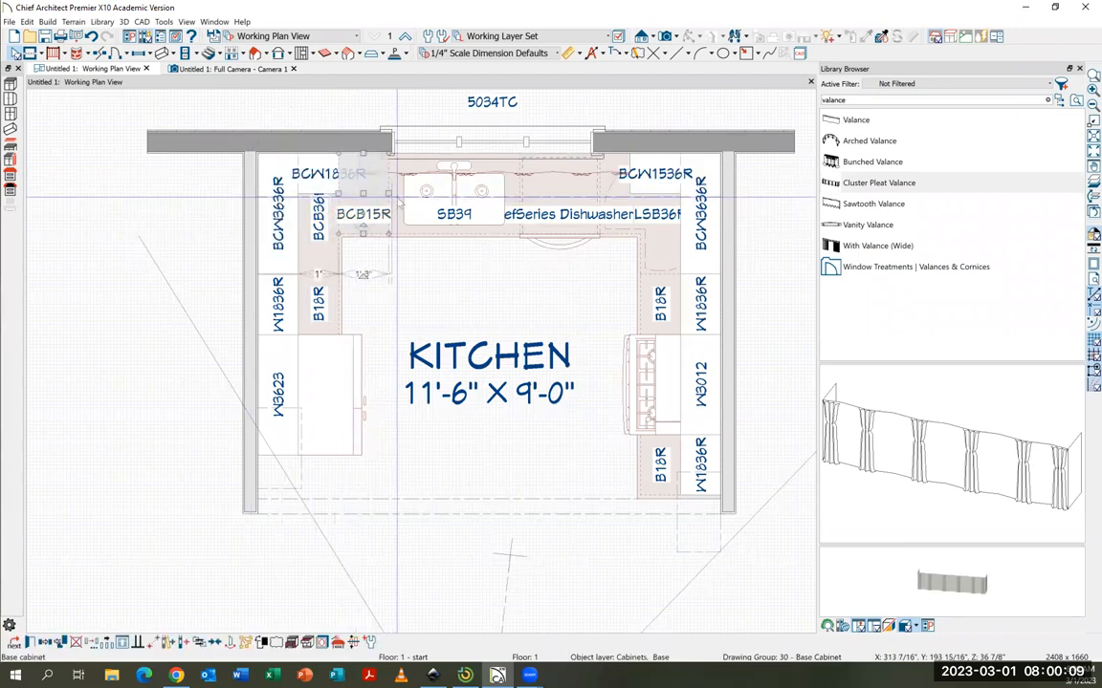
click(436, 203)
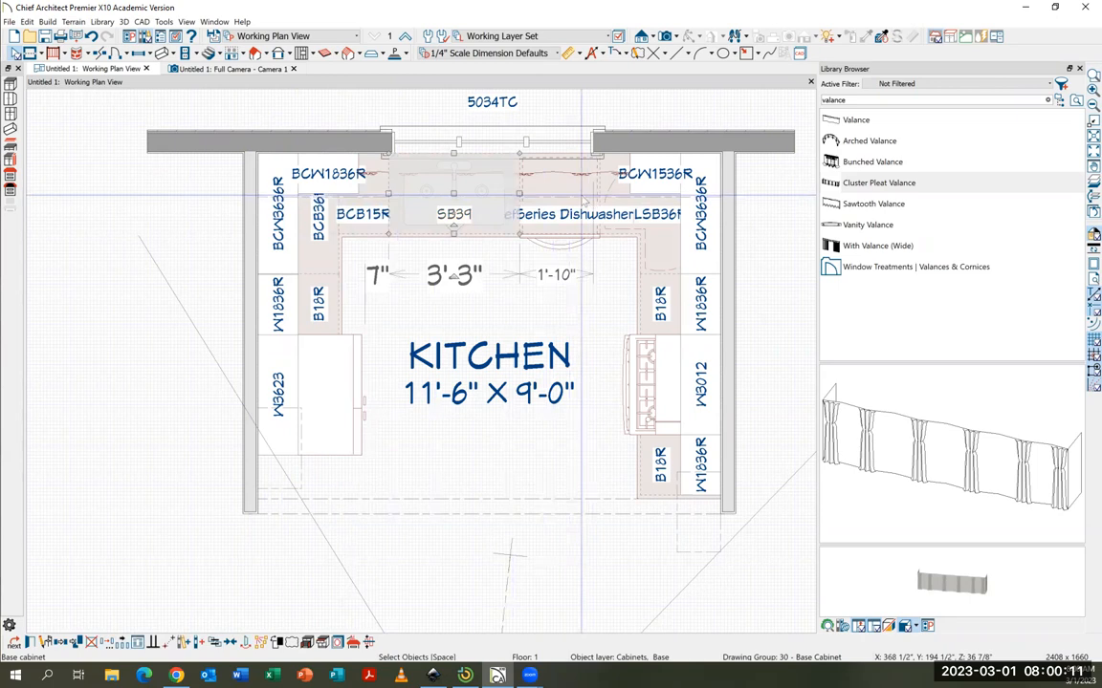
click(524, 177)
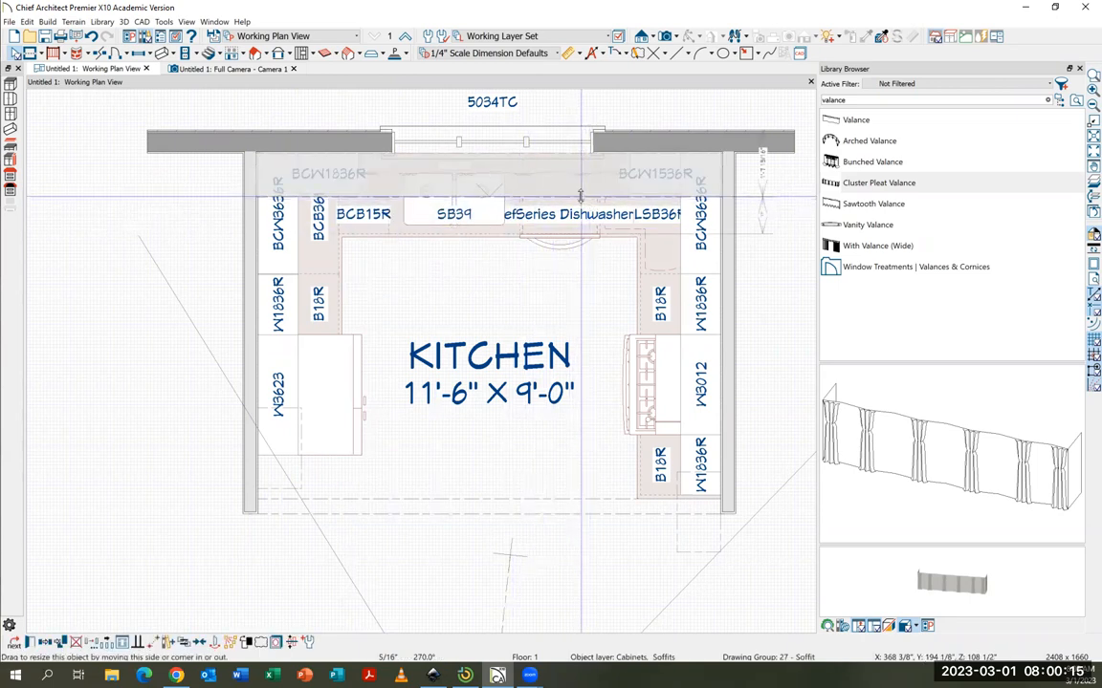
drag(579, 195, 582, 221)
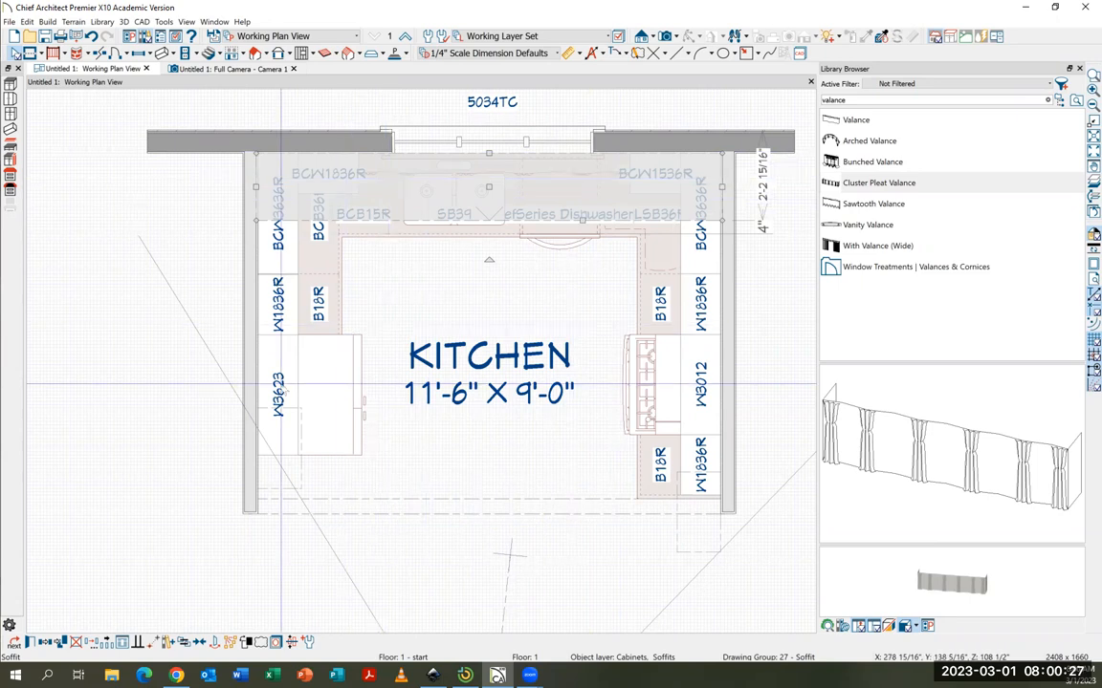
Step: Resize the soffit above the refrigerator to 1'-9" deep and 7'-3" long, from the window wall's soffit to the wall end
click(299, 469)
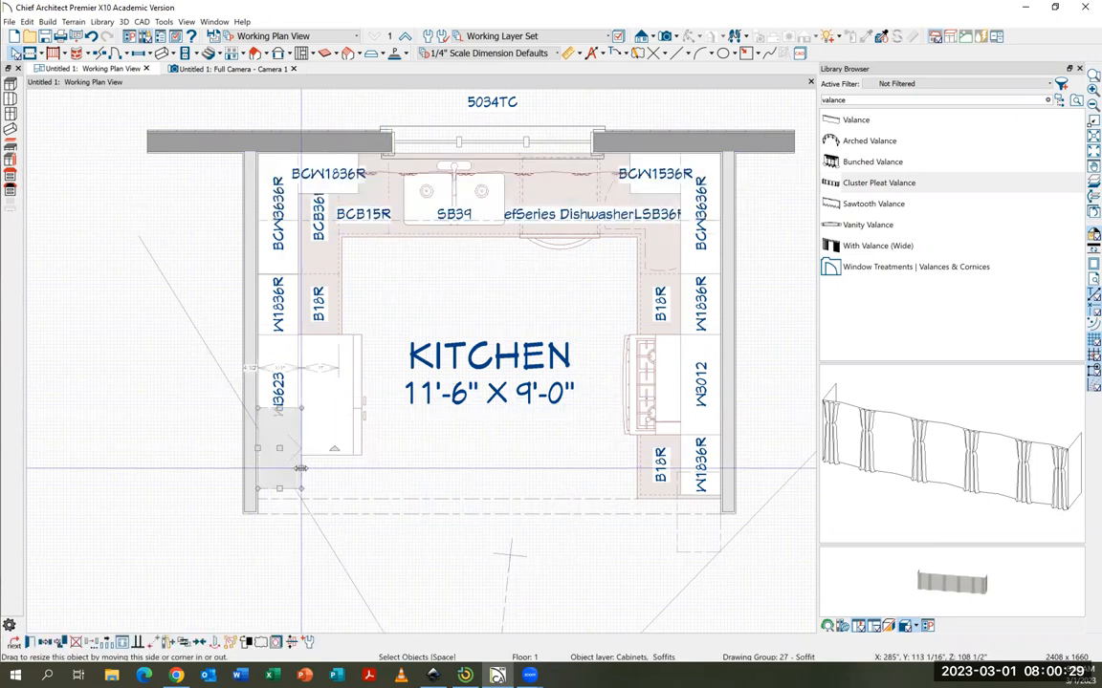
drag(279, 408, 295, 220)
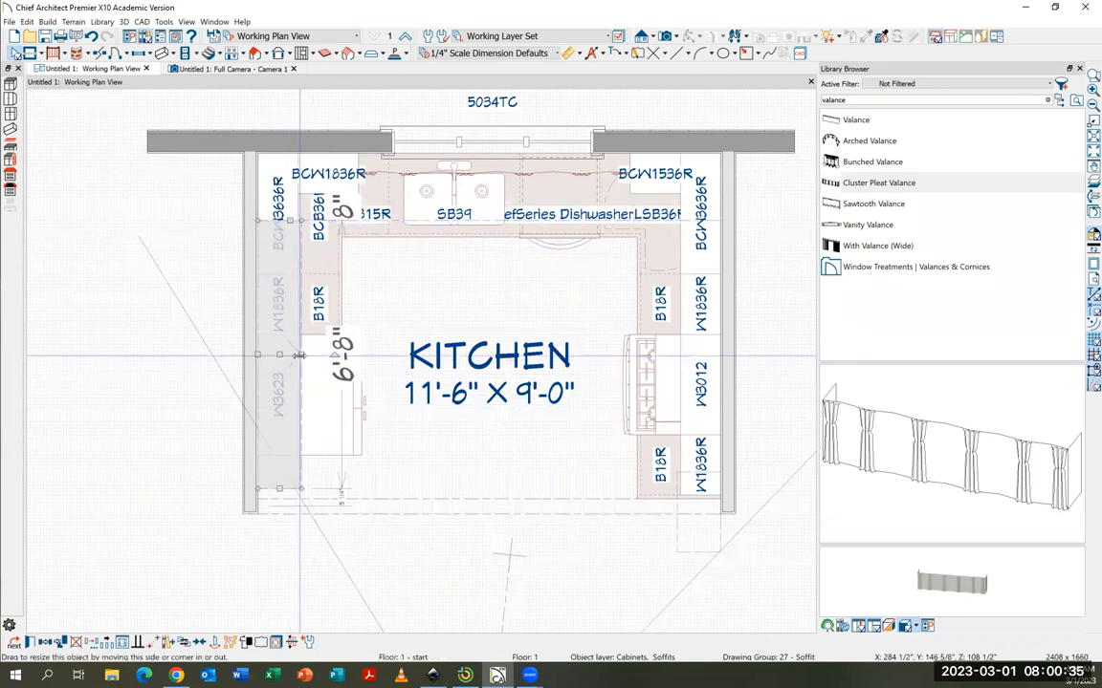
drag(299, 353, 328, 354)
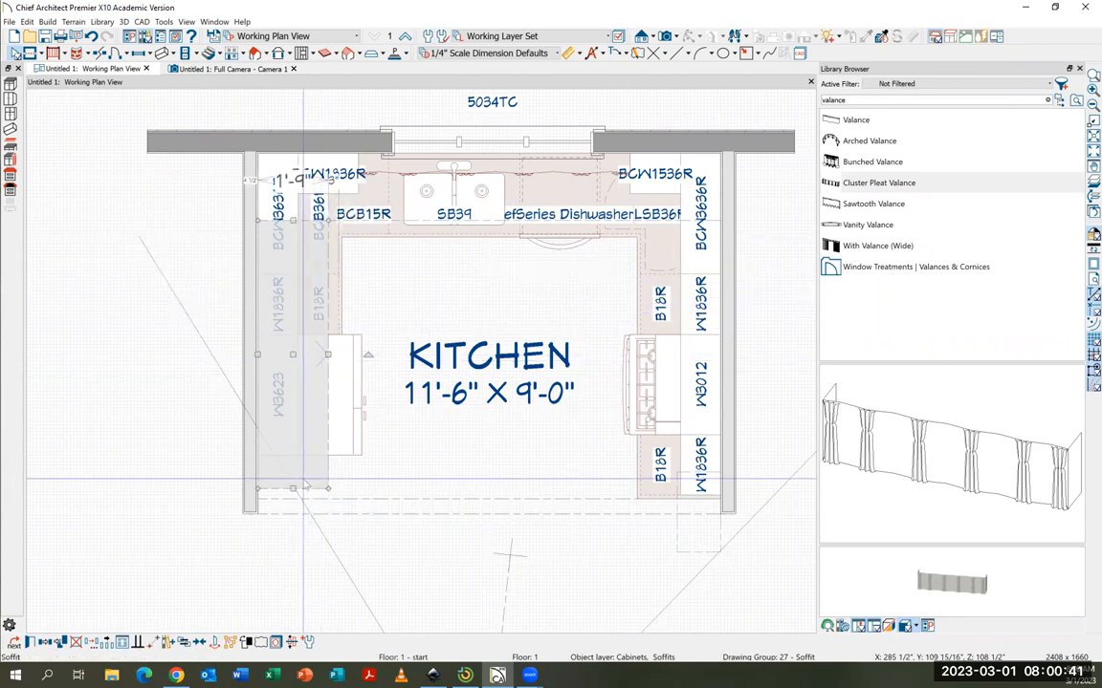
drag(292, 490, 293, 511)
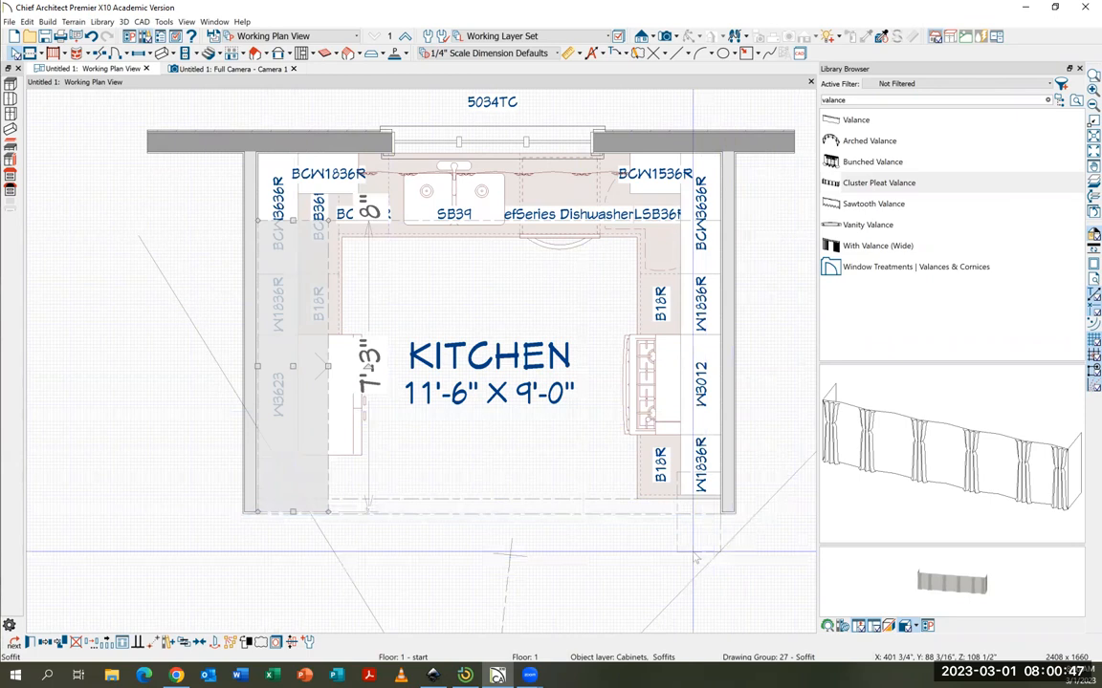
Step: Deepen the soffit above the range and resize it to 7'-3 1/2" long, from the window wall's soffit to the wall end
click(693, 521)
drag(710, 488, 713, 221)
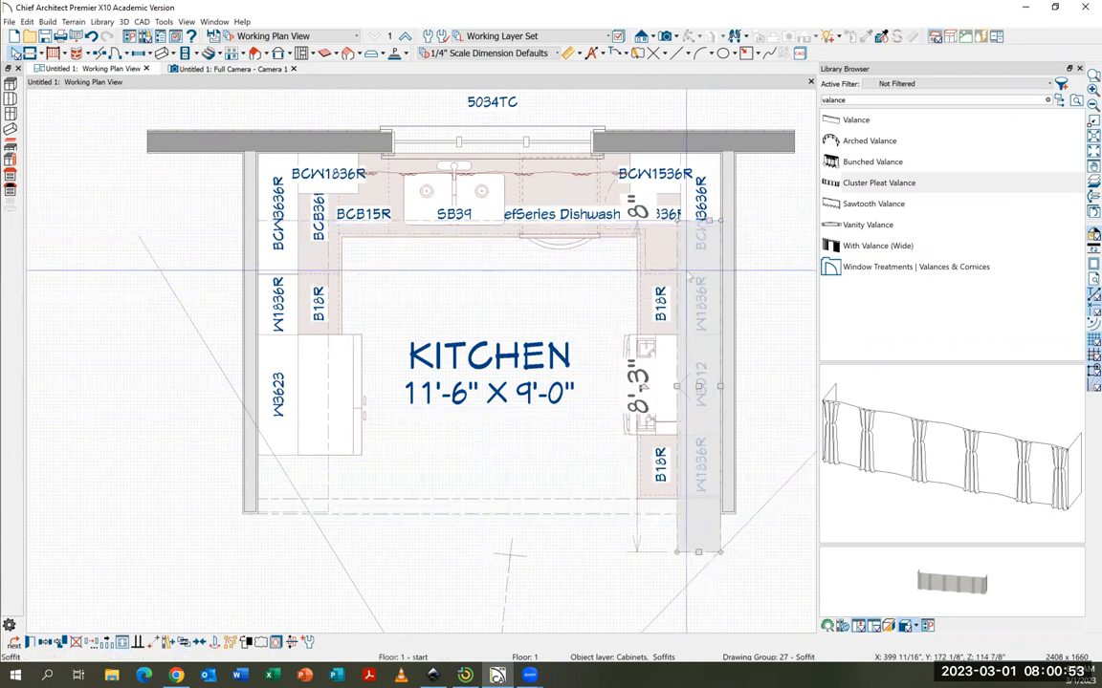
drag(677, 386, 650, 385)
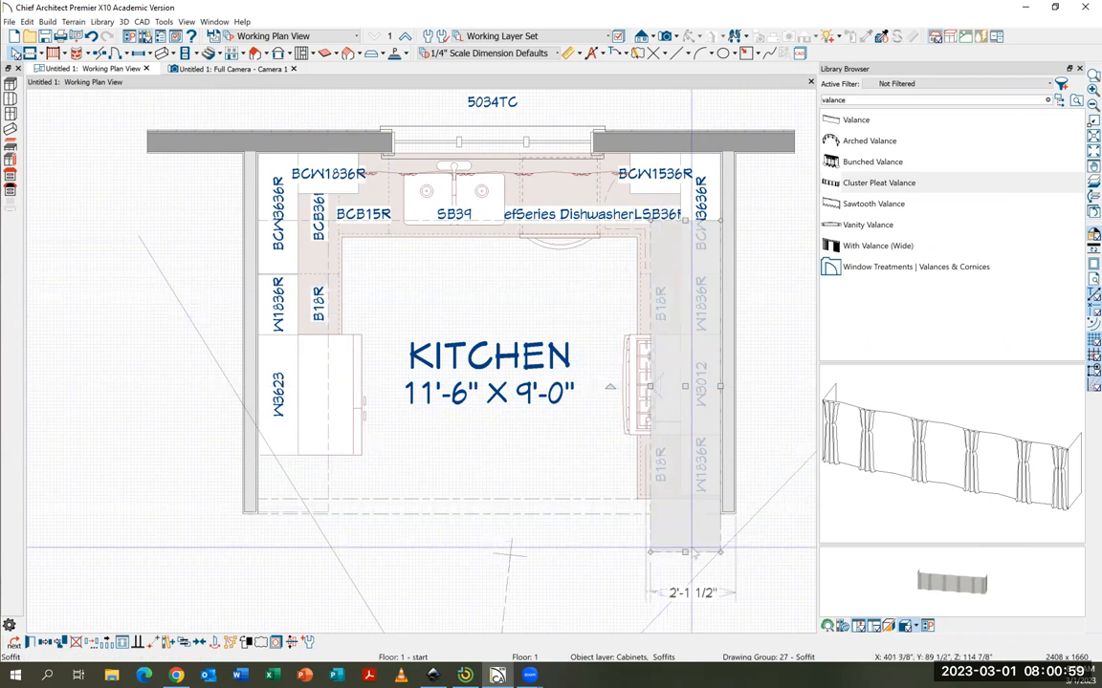
drag(685, 553, 685, 513)
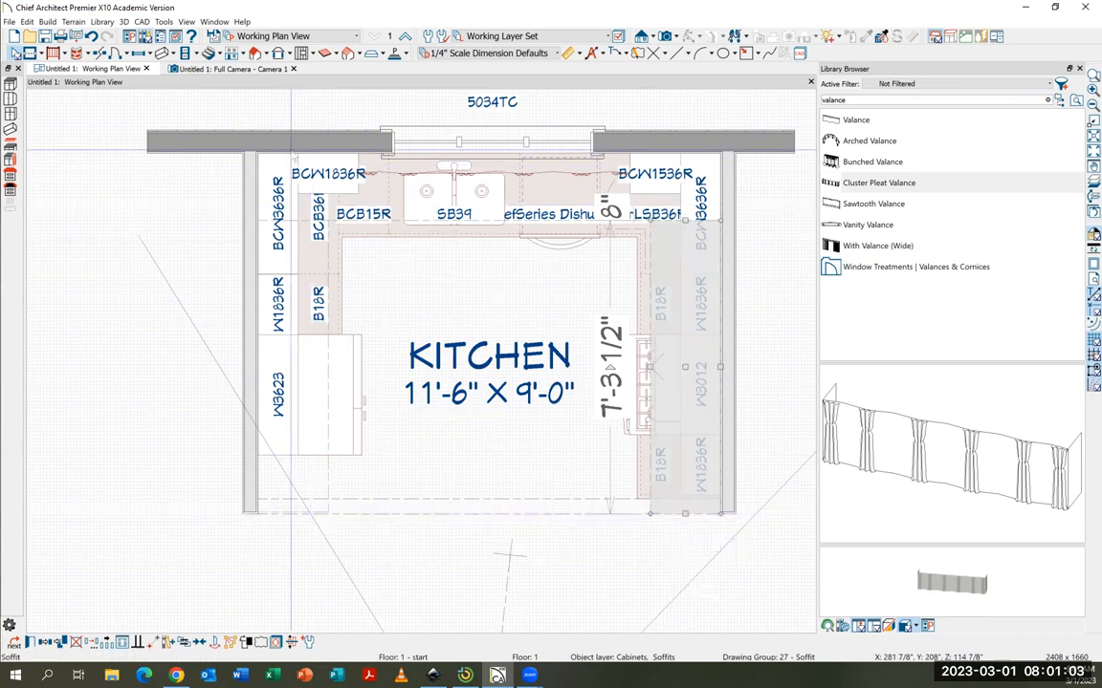
Step: Examine the soffits above the wall cabinets from several angles in the full camera view
click(217, 71)
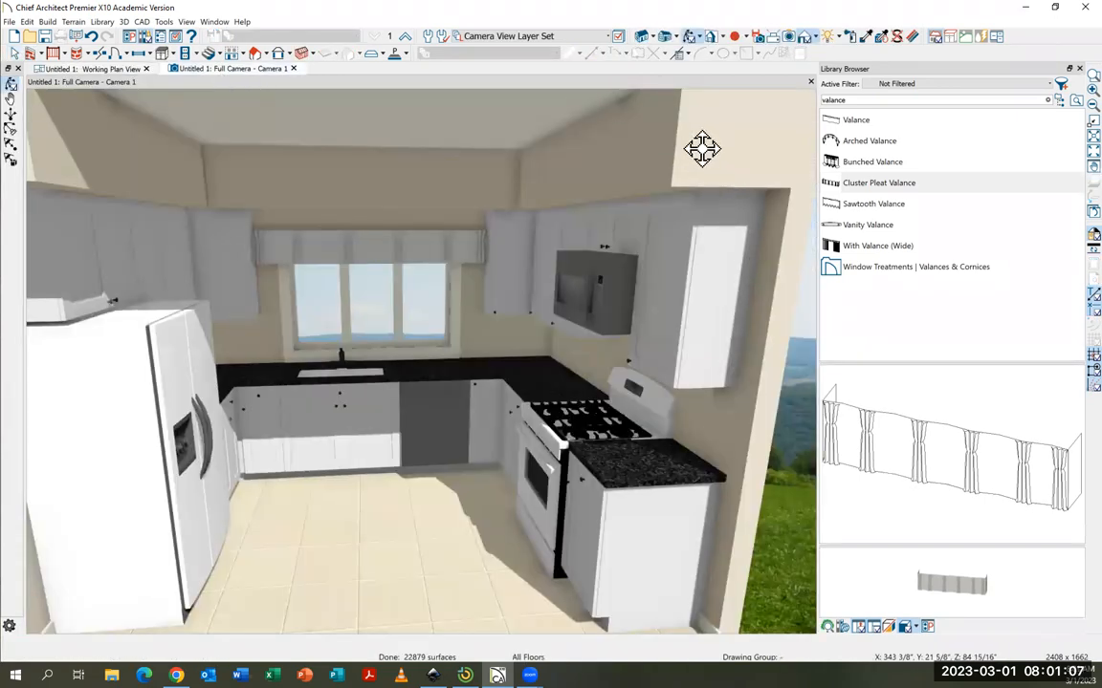
drag(514, 241, 183, 183)
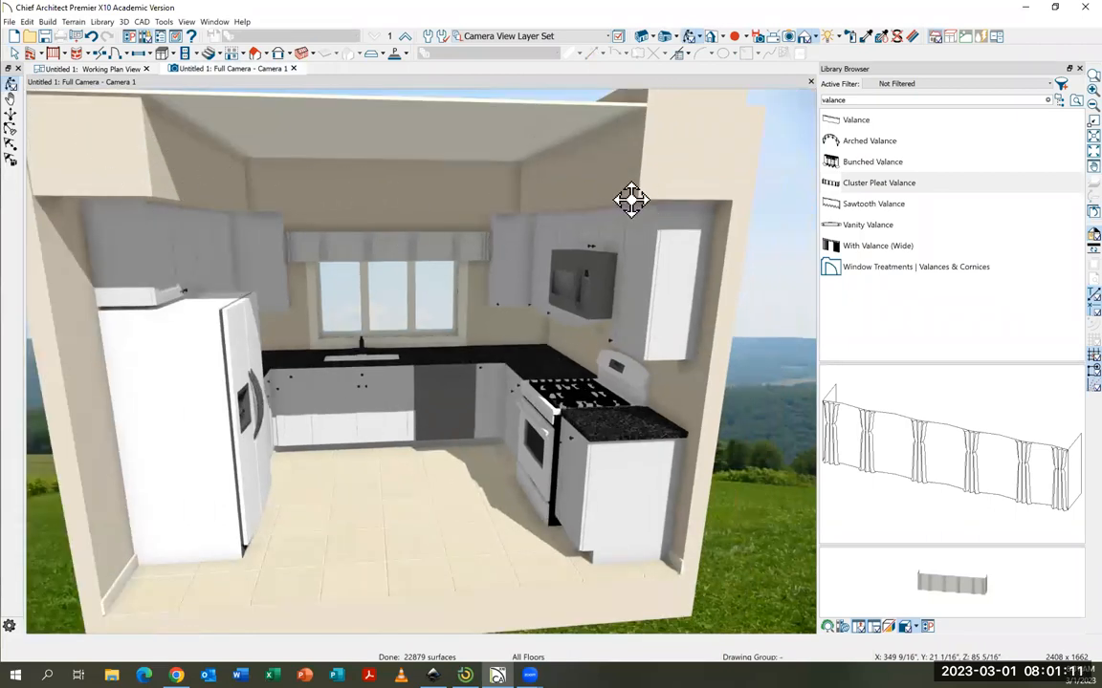
drag(517, 232, 512, 184)
drag(462, 221, 463, 193)
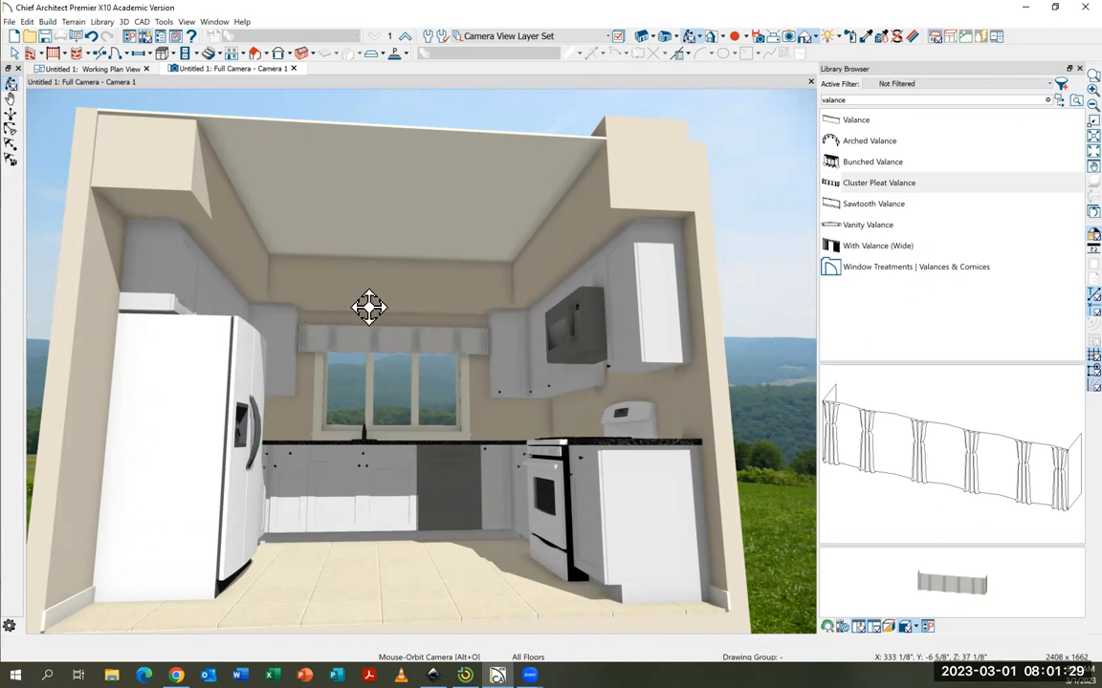
drag(292, 149, 282, 142)
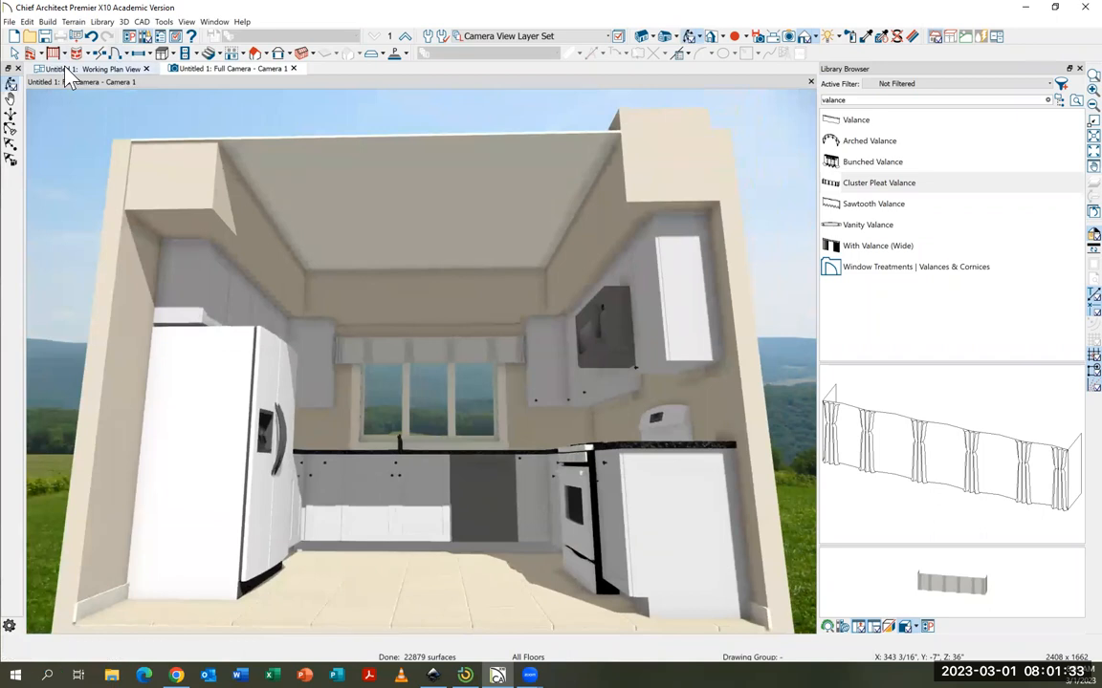
Step: Return to the working plan view and choose Recessed Down Light 4 from the library's ceiling-mounted recessed lighting, clearing the valance search
click(69, 71)
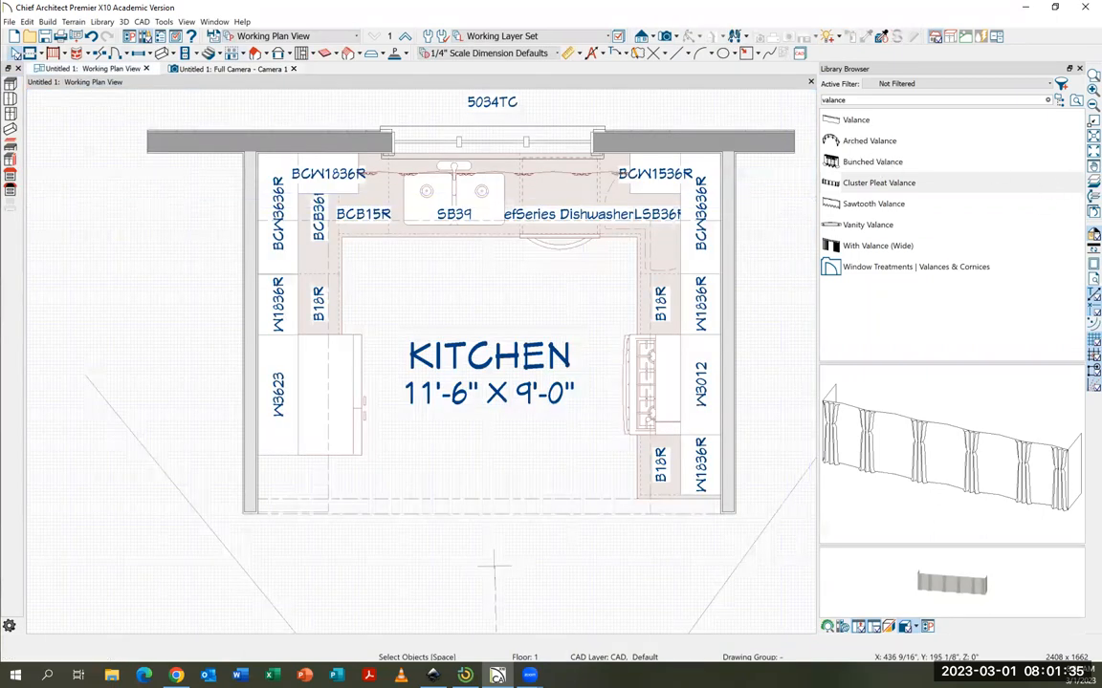
drag(815, 100, 791, 110)
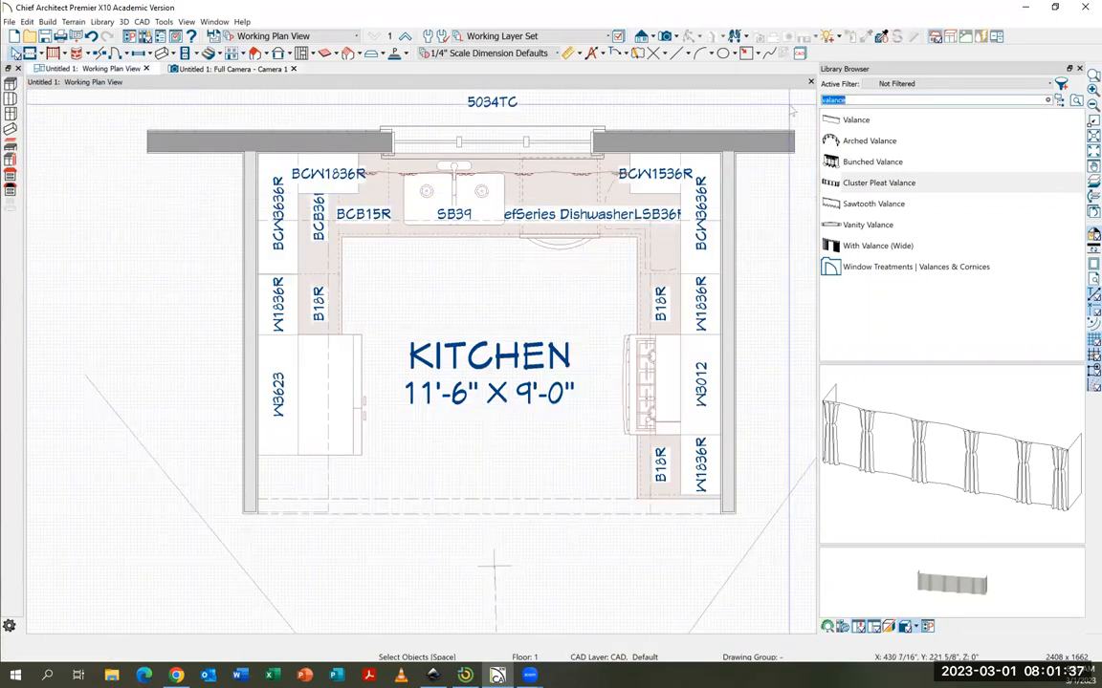
key(BackSpace)
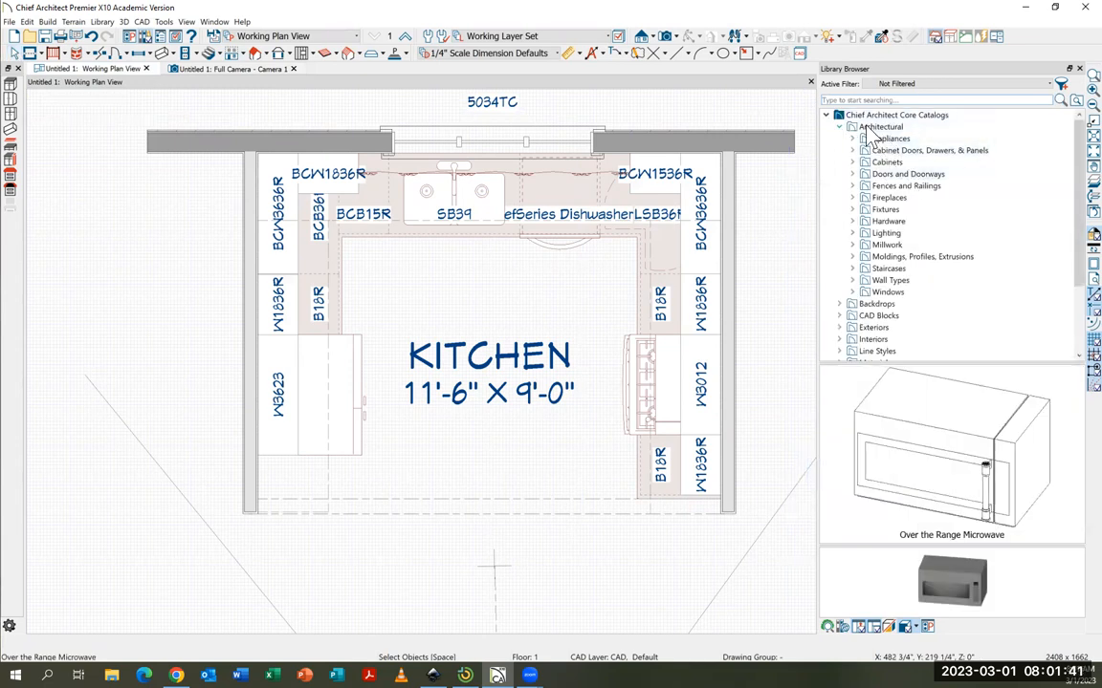
click(852, 235)
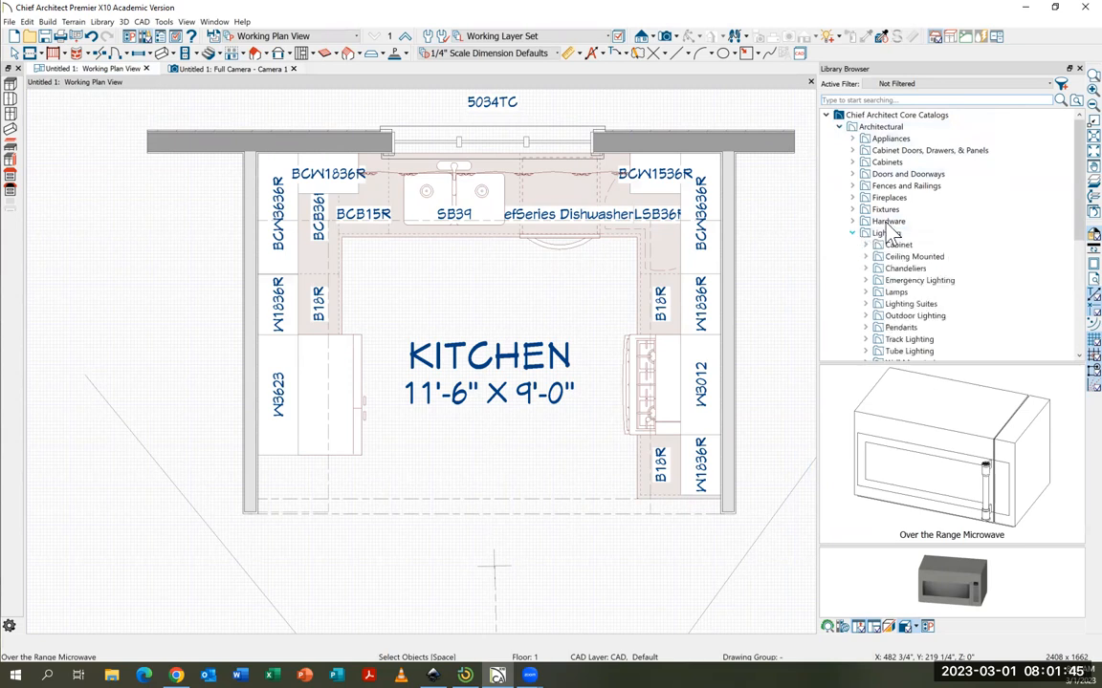
scroll(916, 230, down, 1)
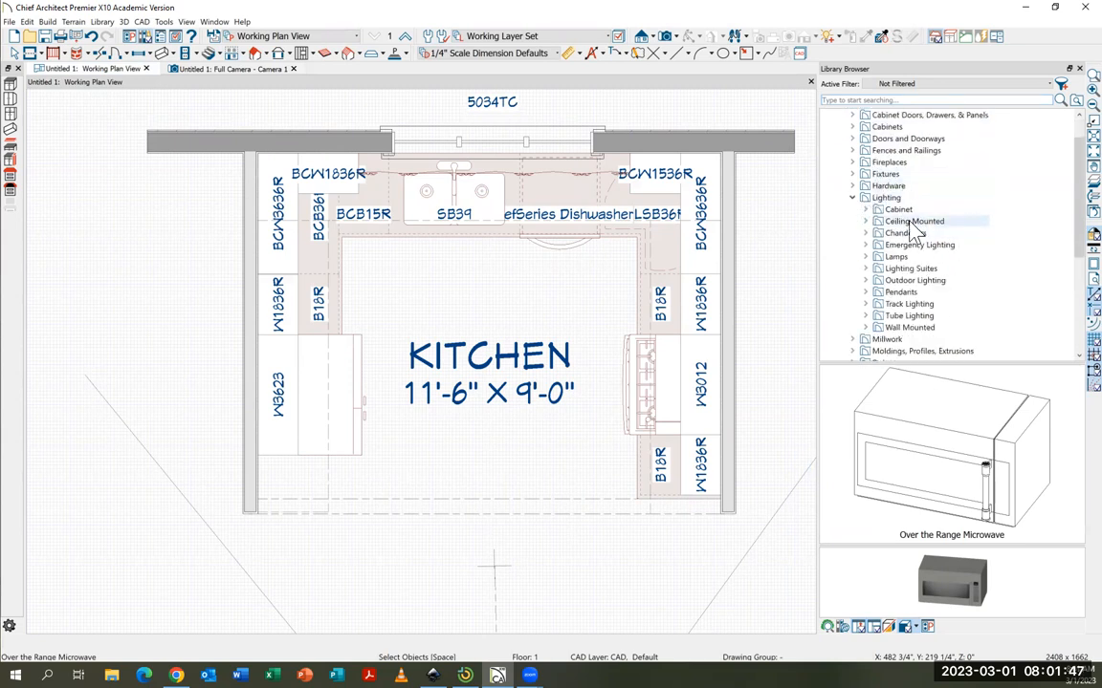
click(865, 222)
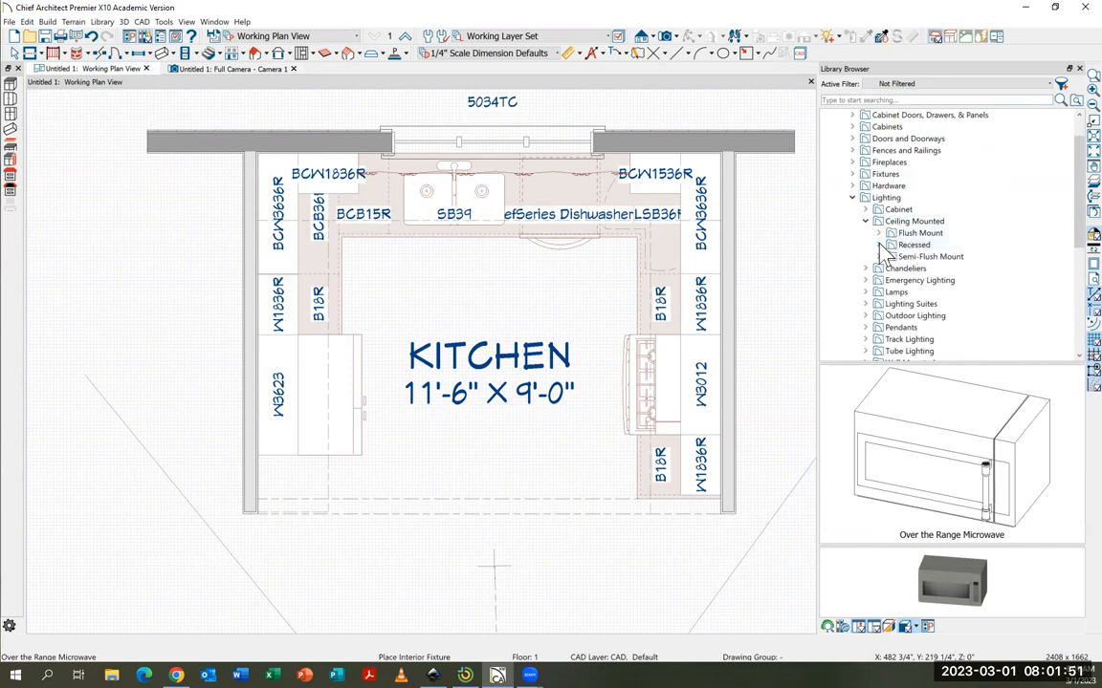
click(880, 247)
scroll(908, 247, down, 2)
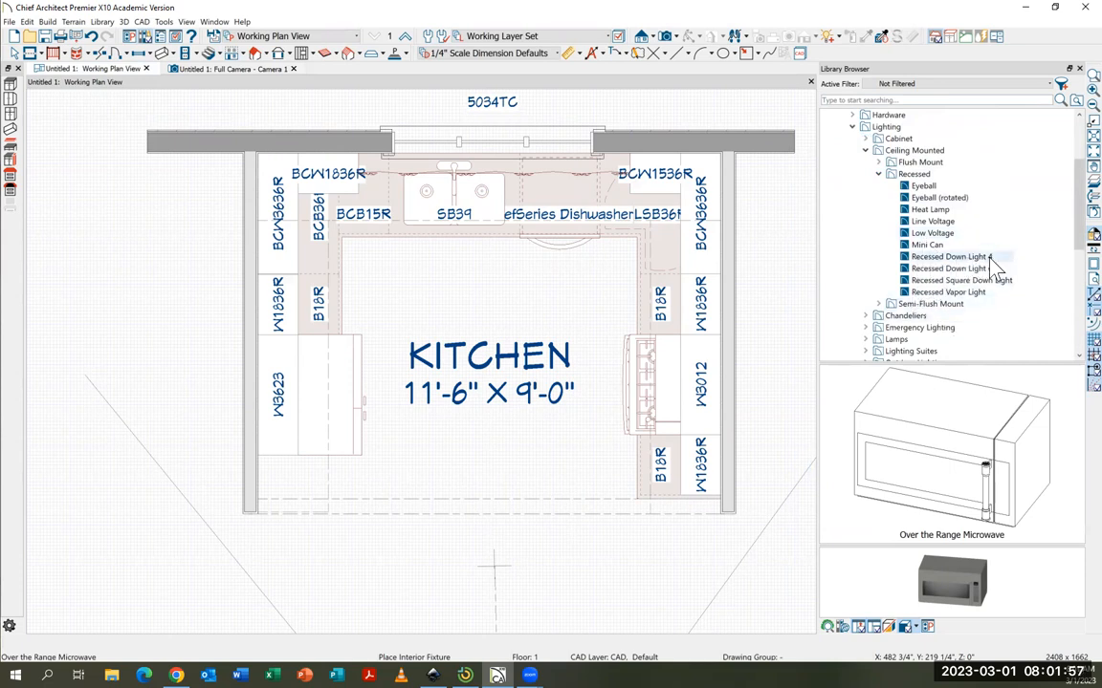
click(911, 258)
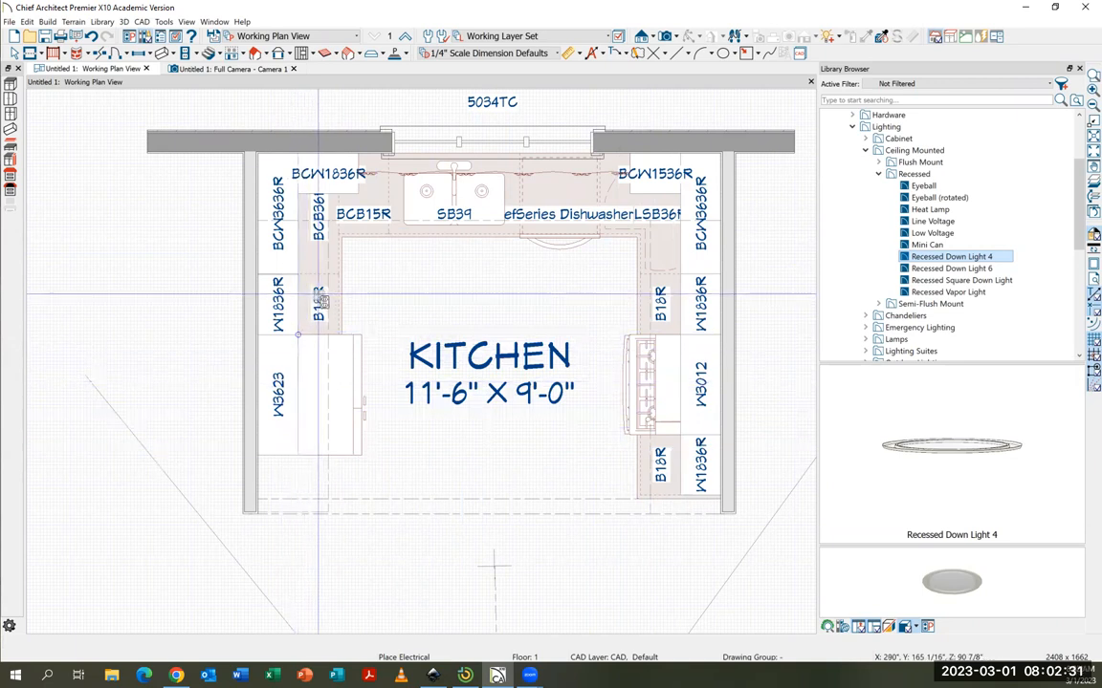
Step: Place three recessed lights in line along the refrigerator wall's soffit and two under the window wall's soffit, at the sink and dishwasher
click(312, 389)
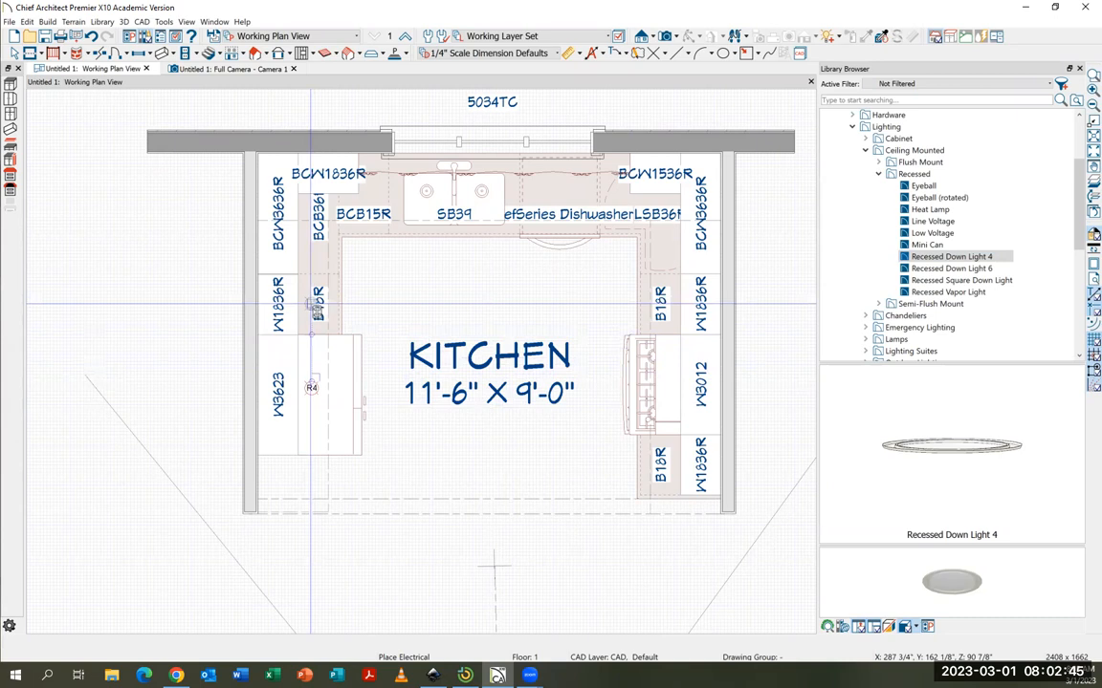
click(311, 304)
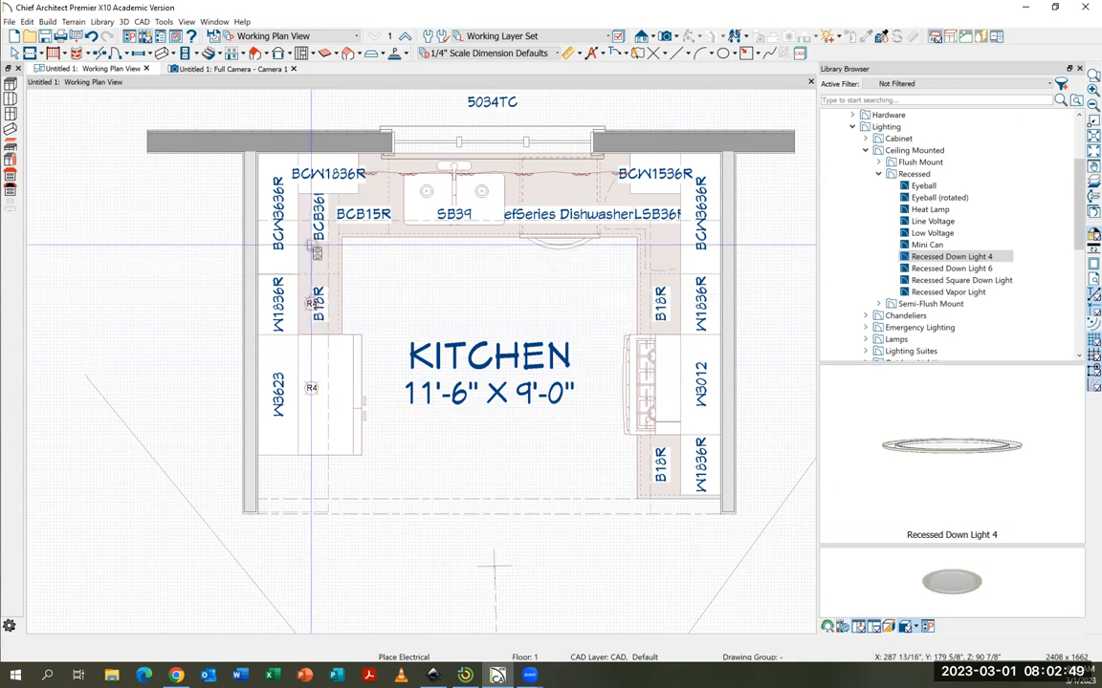
click(311, 246)
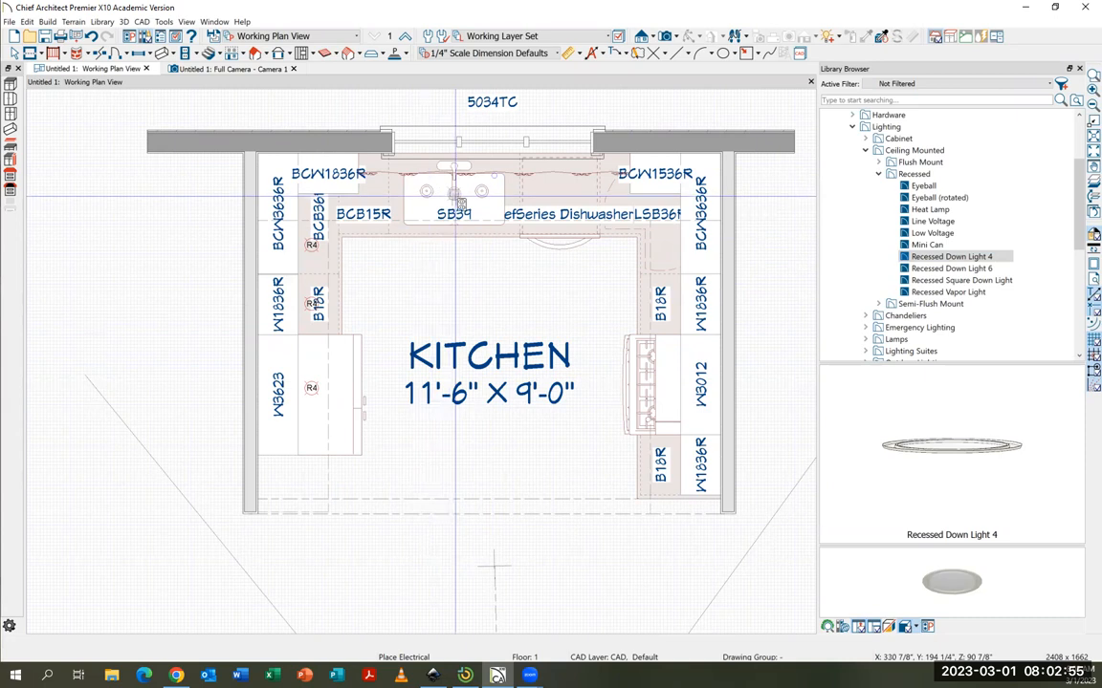
click(456, 198)
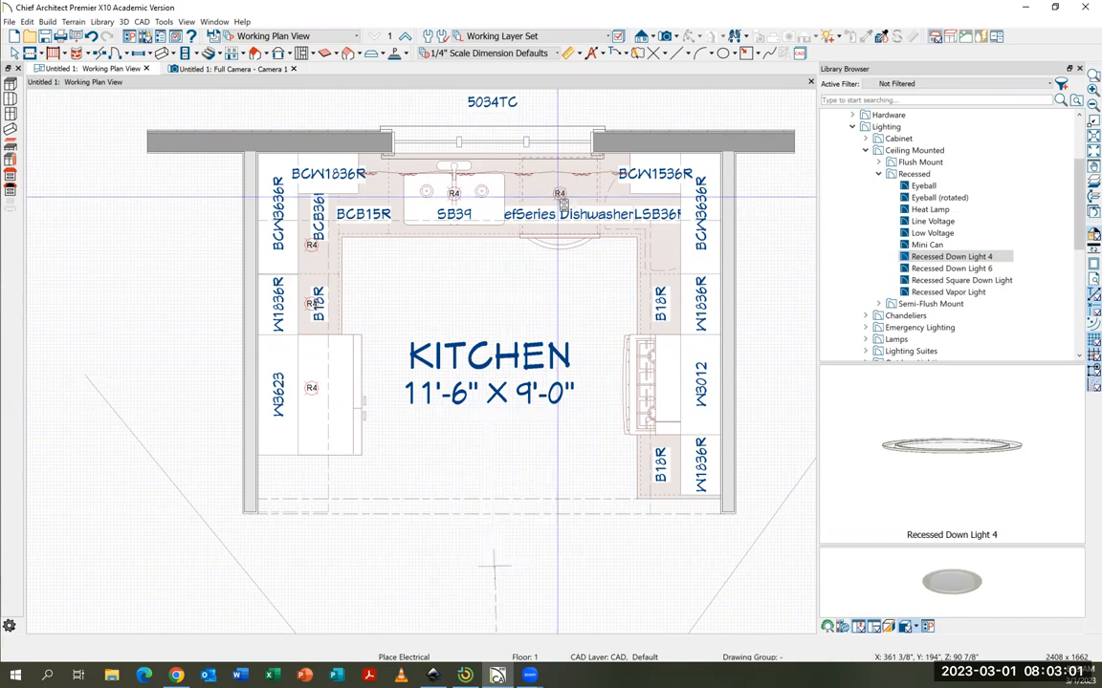
click(560, 199)
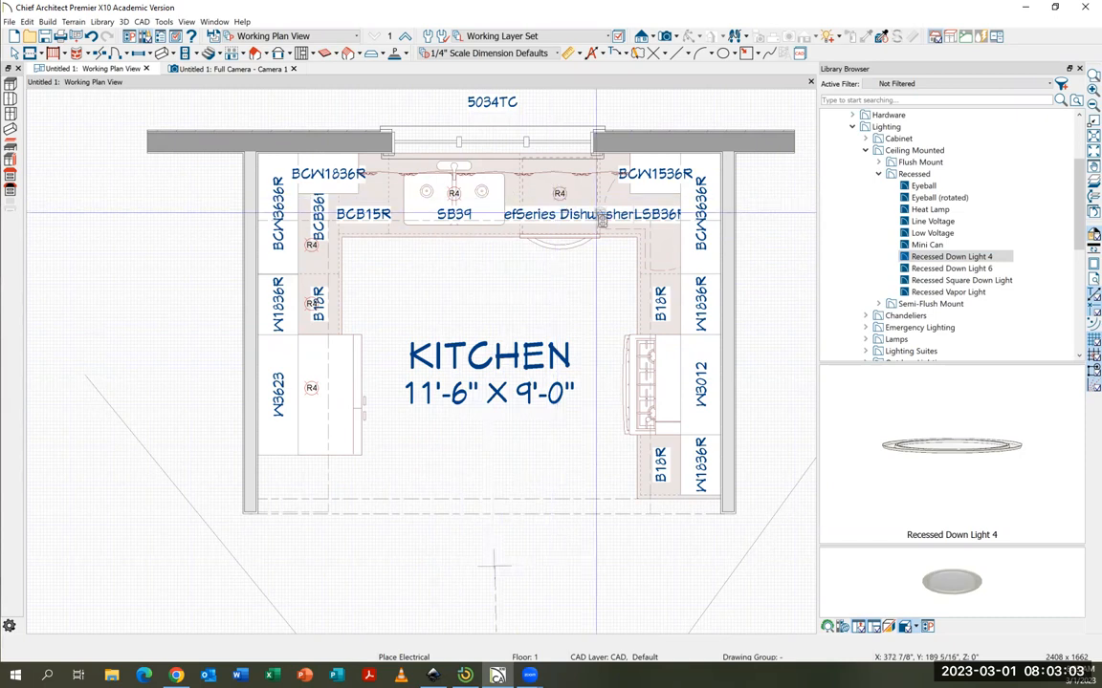
Step: Place four recessed lights in line along the range wall's soffit, from the end base cabinet past the range to the corner cabinet
click(666, 467)
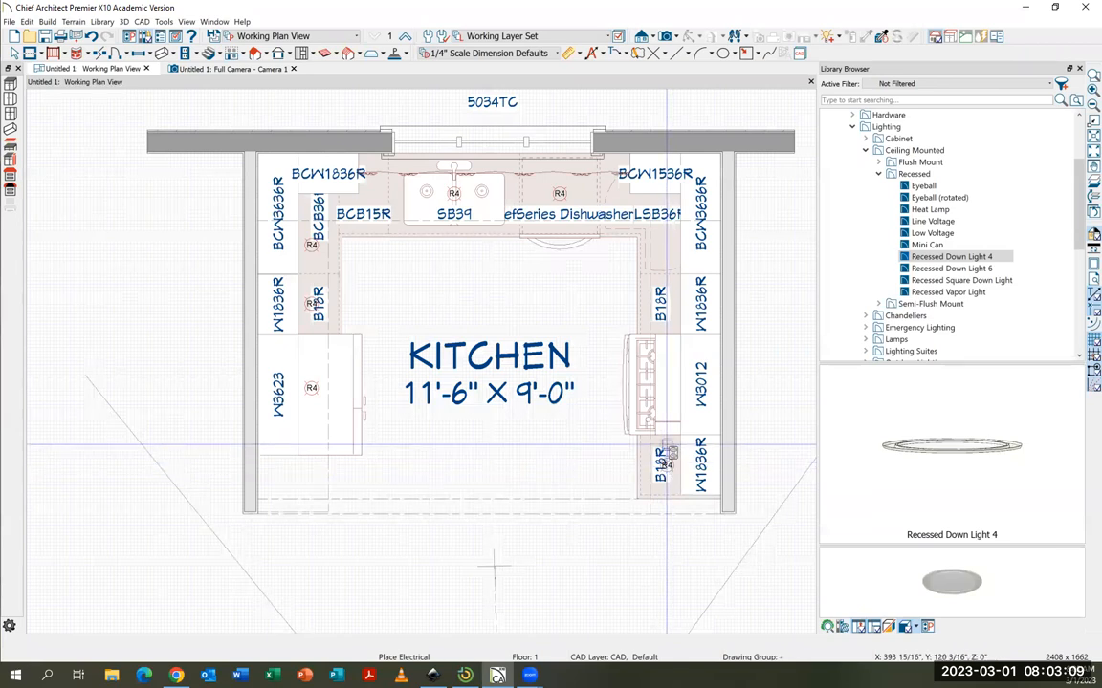
click(667, 386)
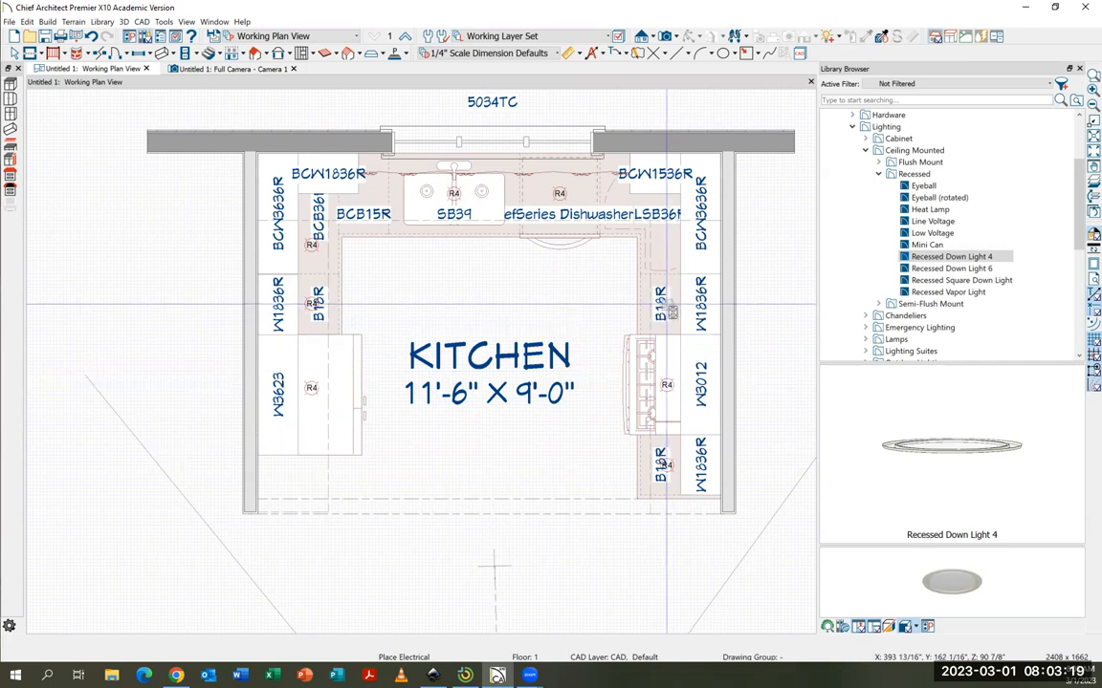
click(668, 306)
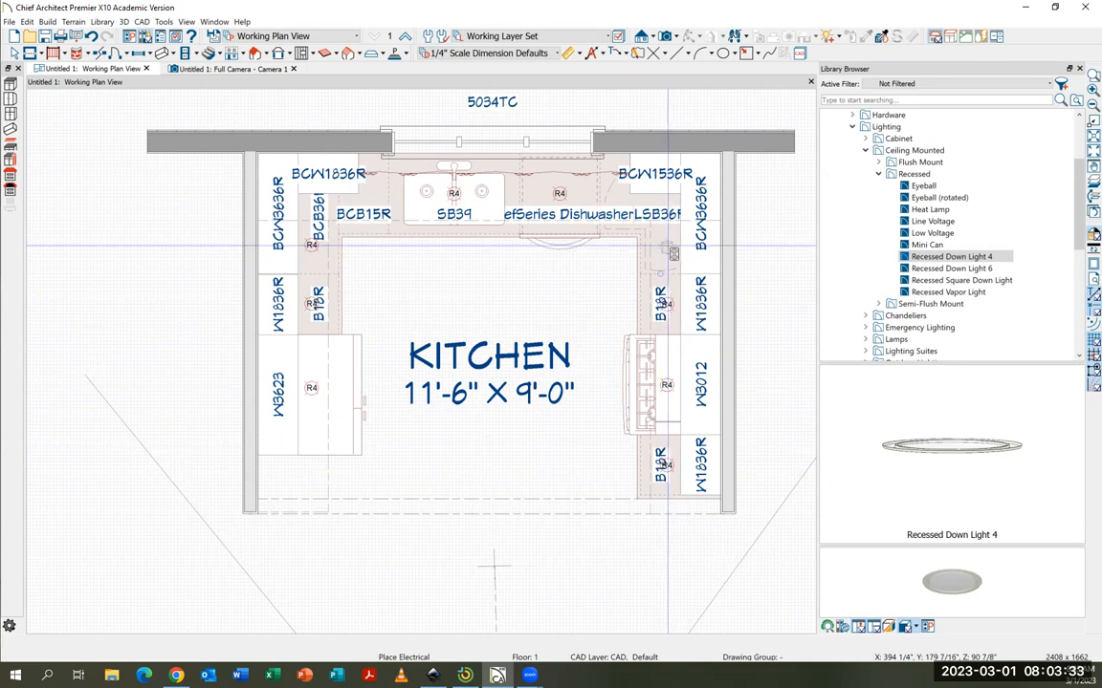
click(667, 247)
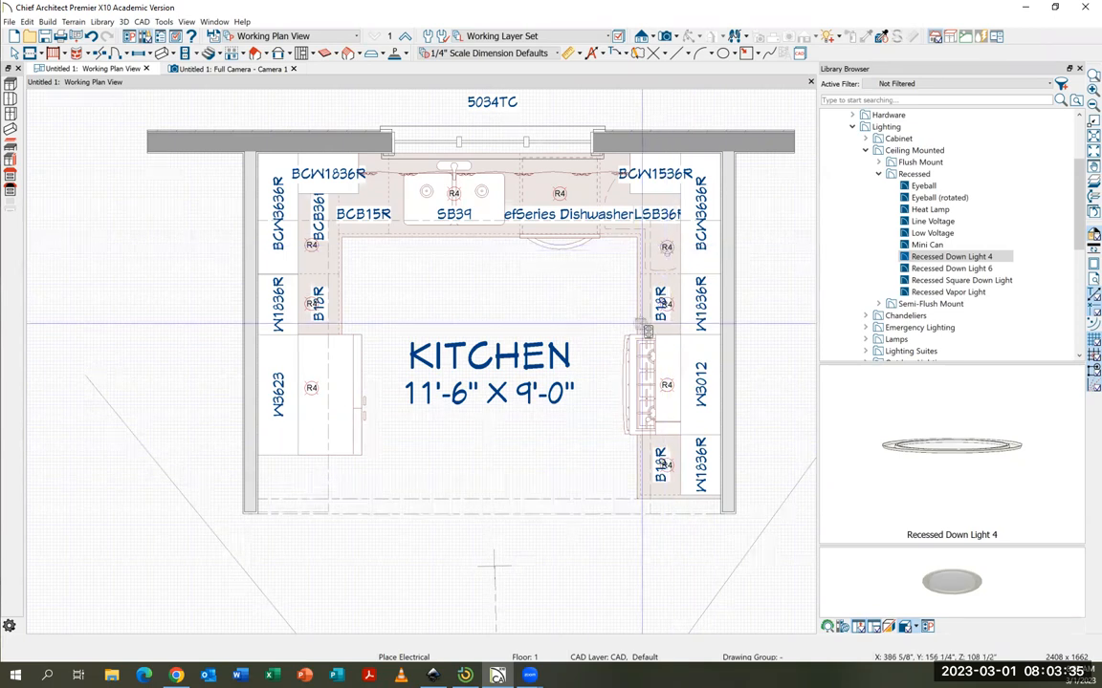
Step: In the full camera view, raise the window valance to the underside of the soffit and extend its lower edge downward over the window top
click(211, 70)
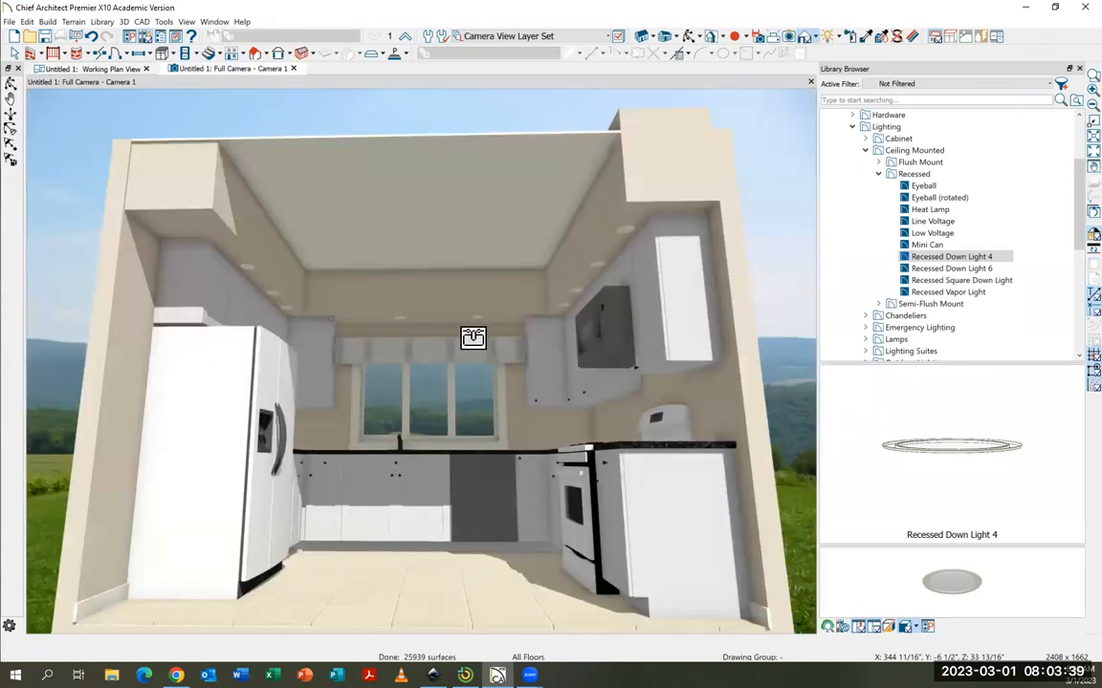
scroll(461, 289, up, 3)
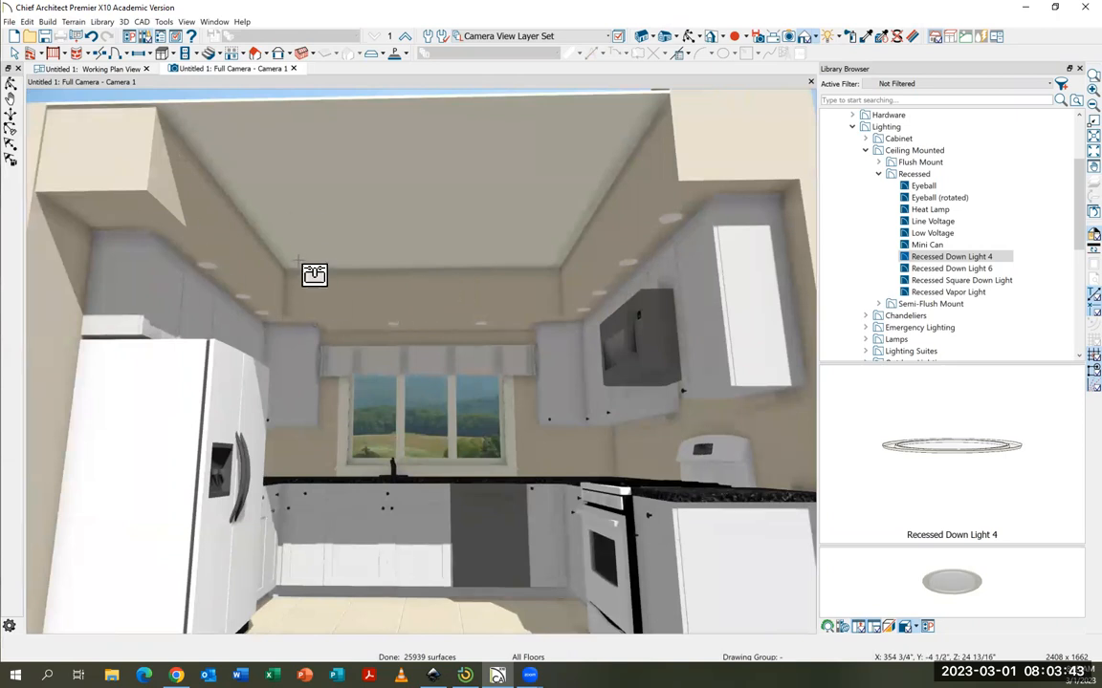
click(689, 37)
mouse_move(487, 216)
mouse_down()
mouse_move(489, 230)
mouse_move(530, 222)
mouse_move(456, 224)
mouse_move(509, 234)
mouse_move(491, 234)
mouse_up()
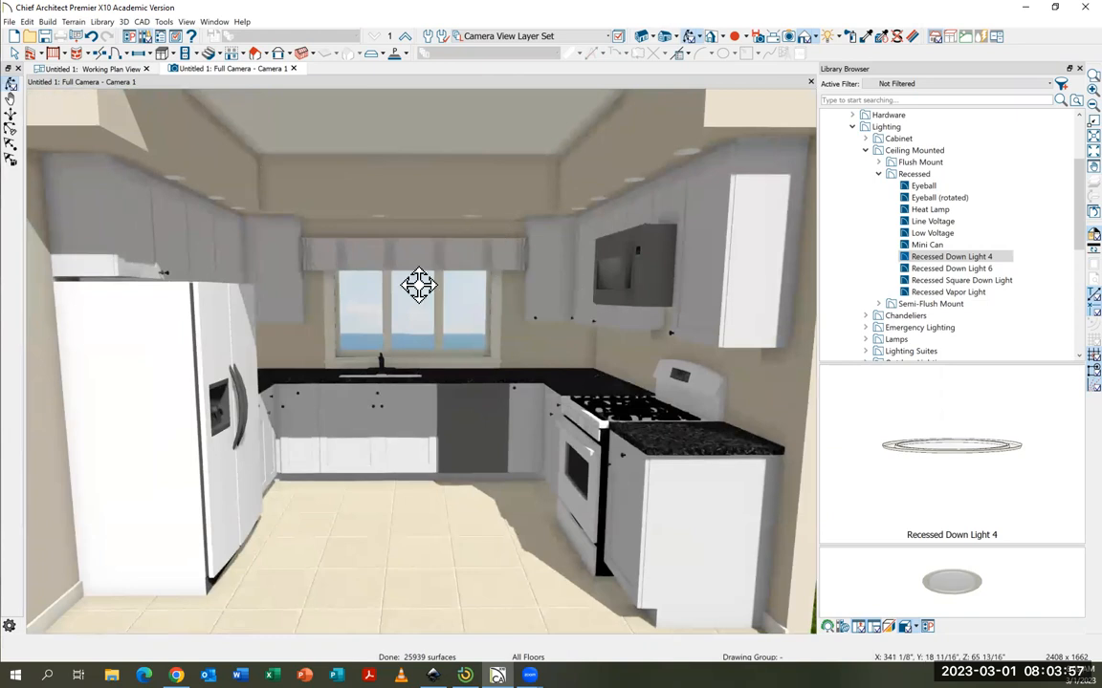
drag(413, 314, 409, 268)
scroll(410, 268, up, 1)
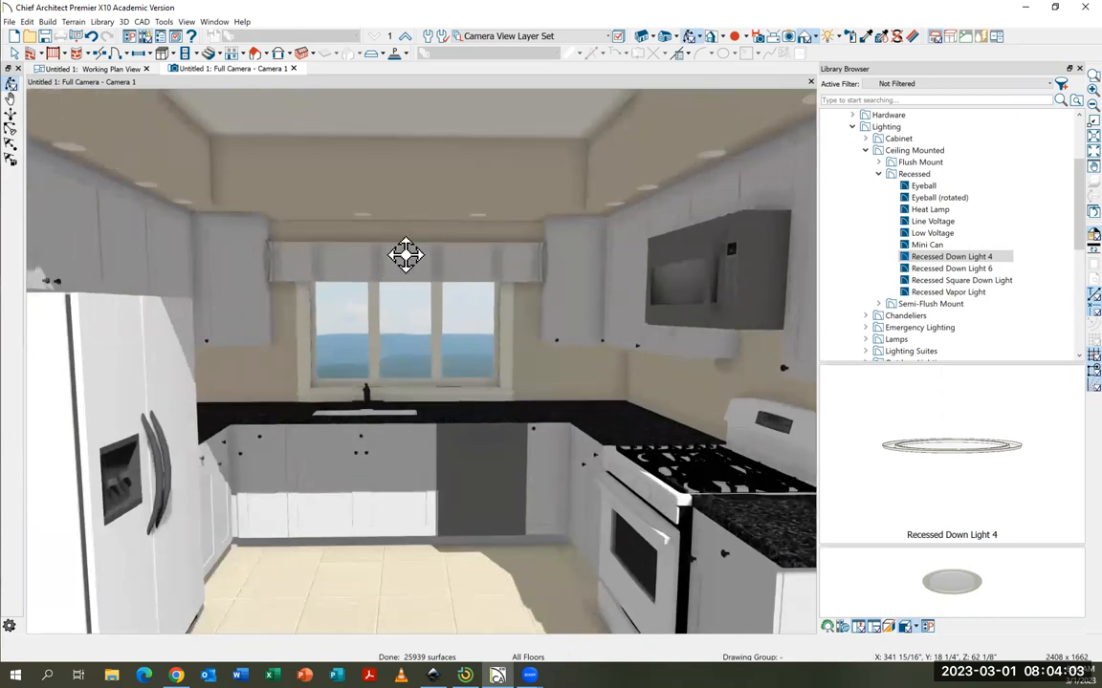
click(15, 53)
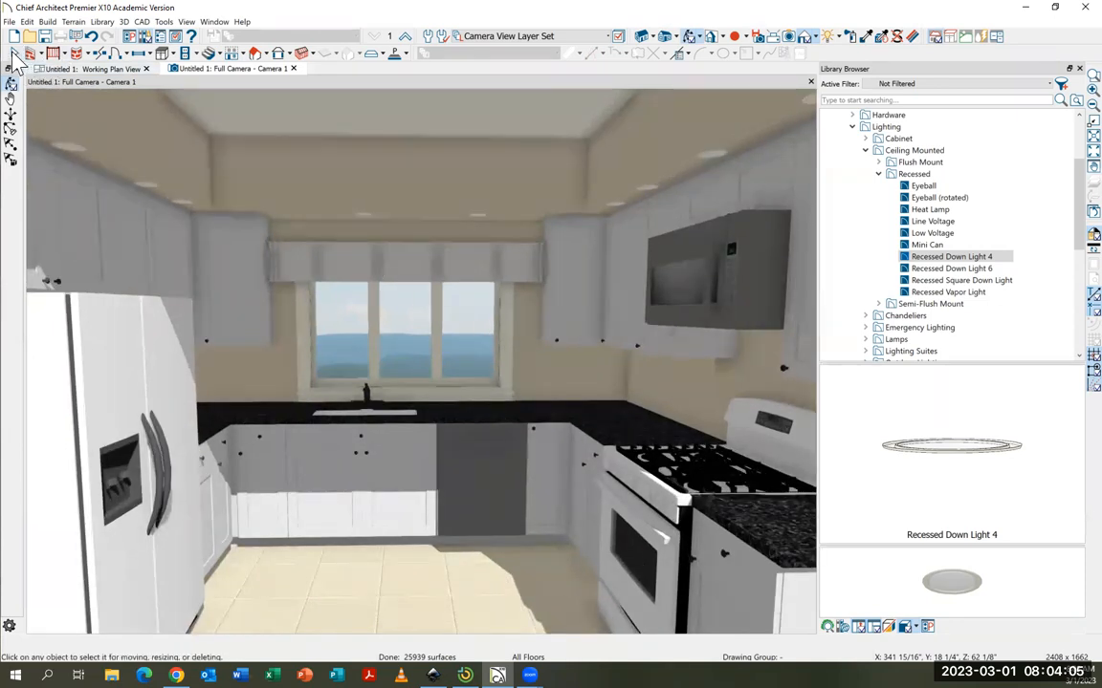
click(409, 267)
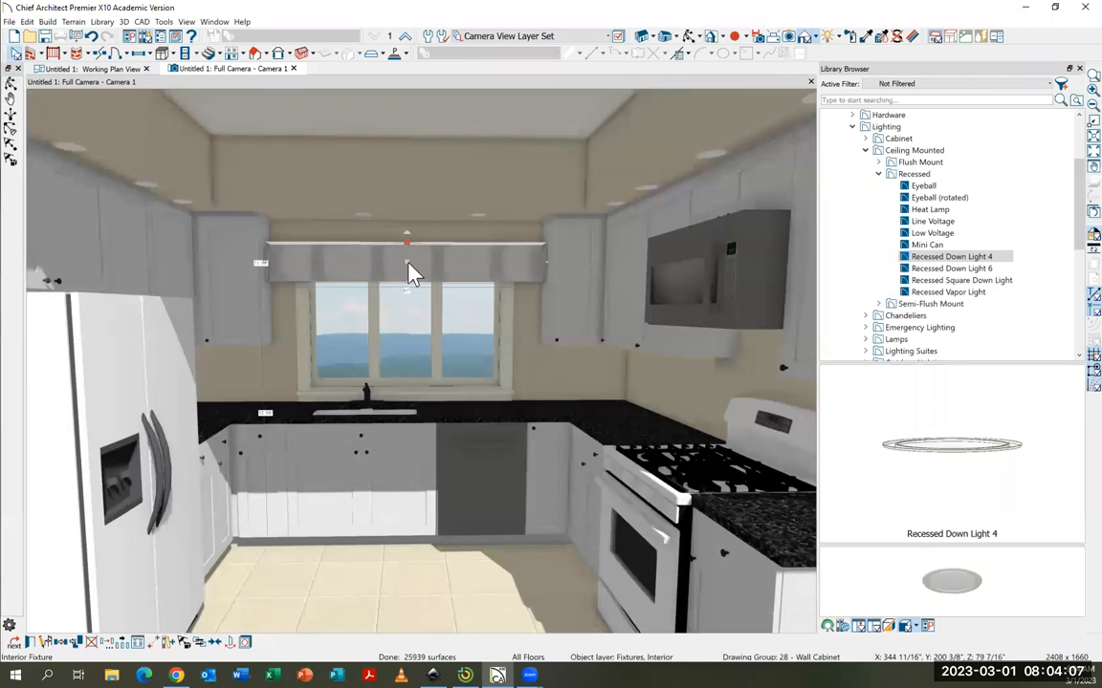
drag(405, 261, 406, 233)
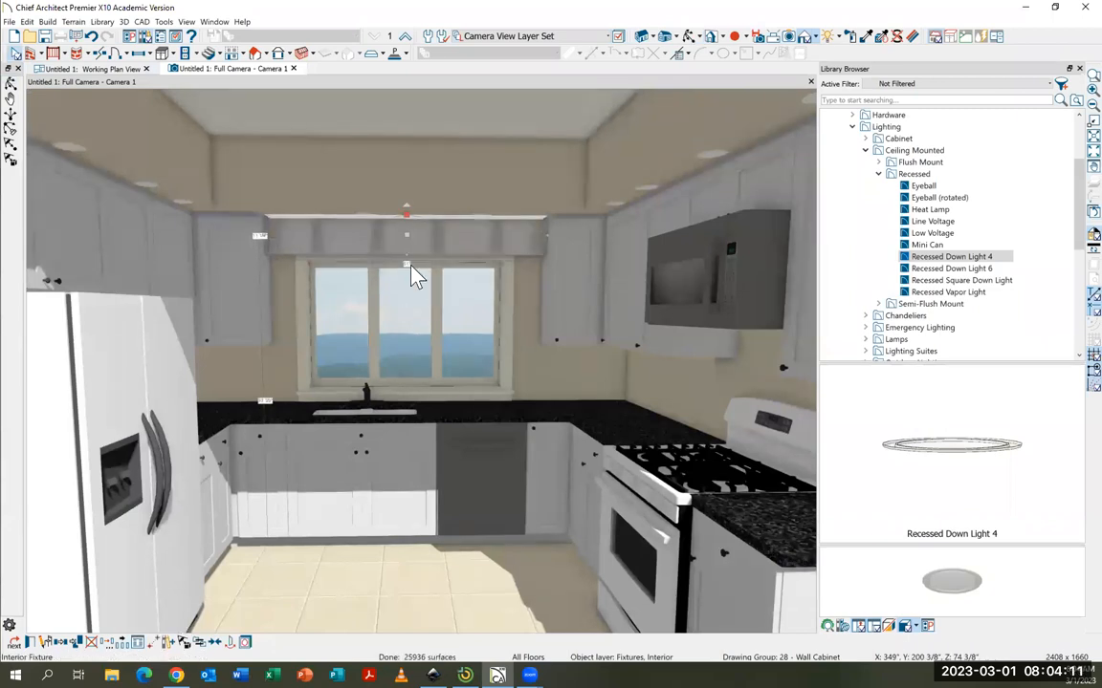
drag(406, 253, 405, 270)
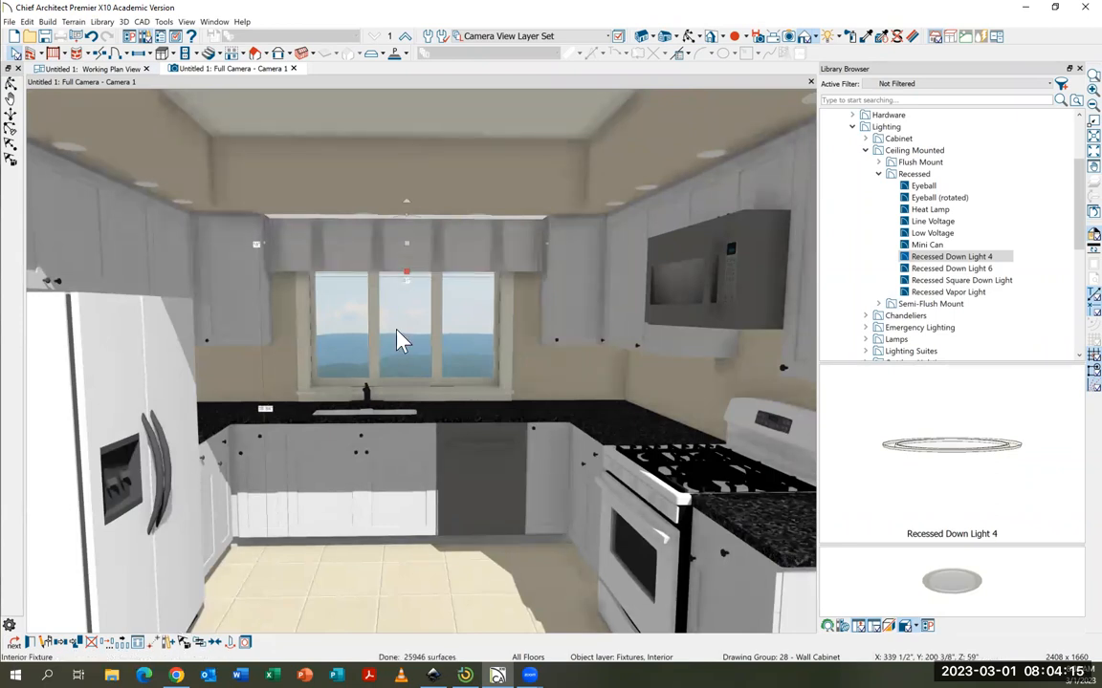
key(Escape)
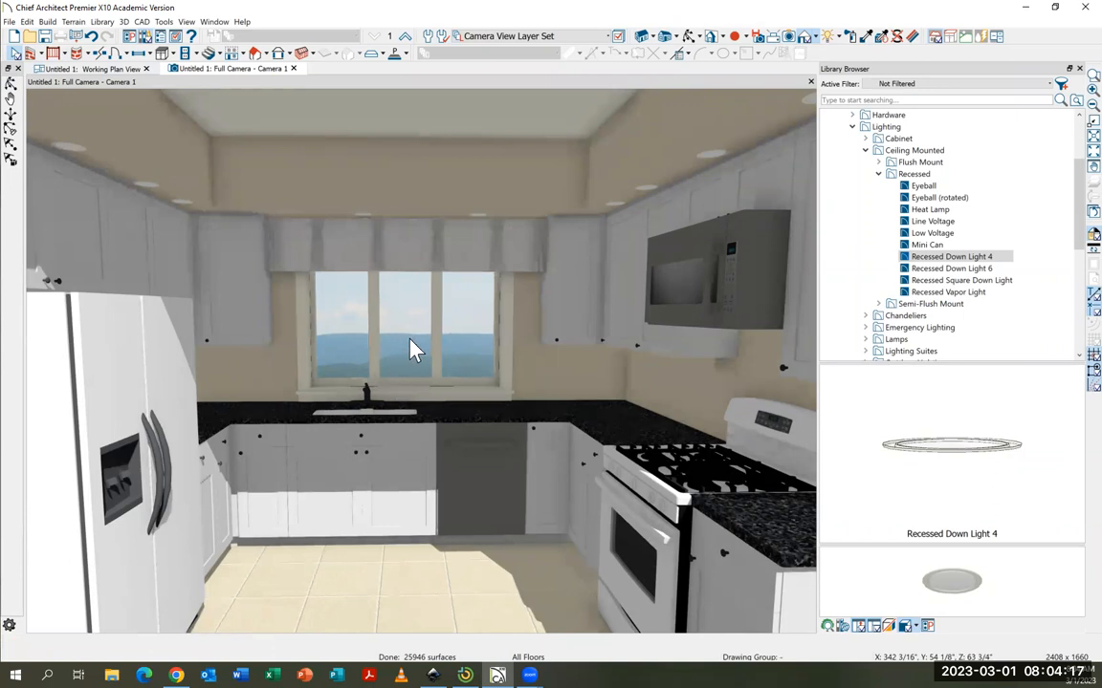
Step: Examine the recessed soffit lights and the adjusted valance up close and from the room's open side
scroll(413, 356, down, 3)
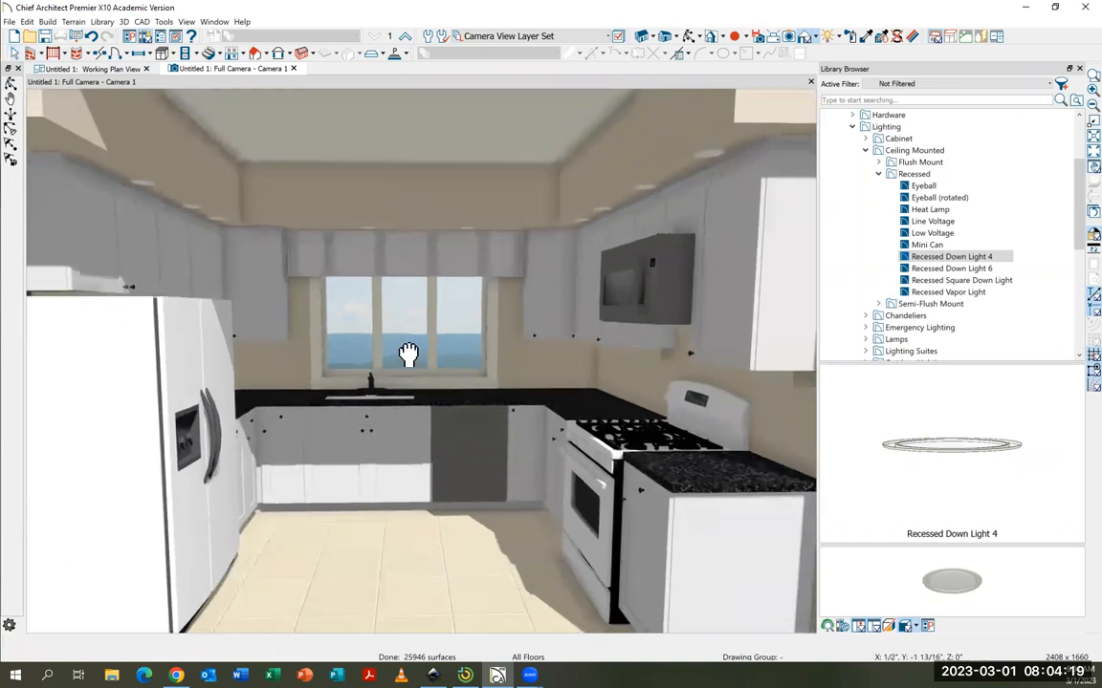
middle_drag(409, 355, 410, 350)
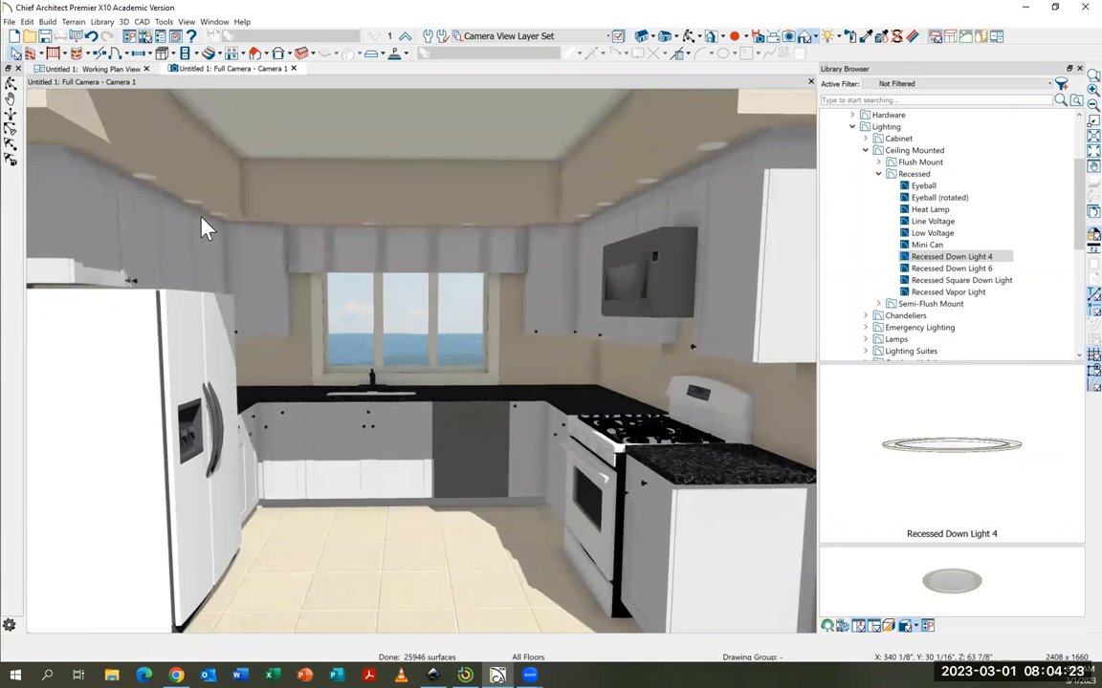
scroll(153, 201, up, 3)
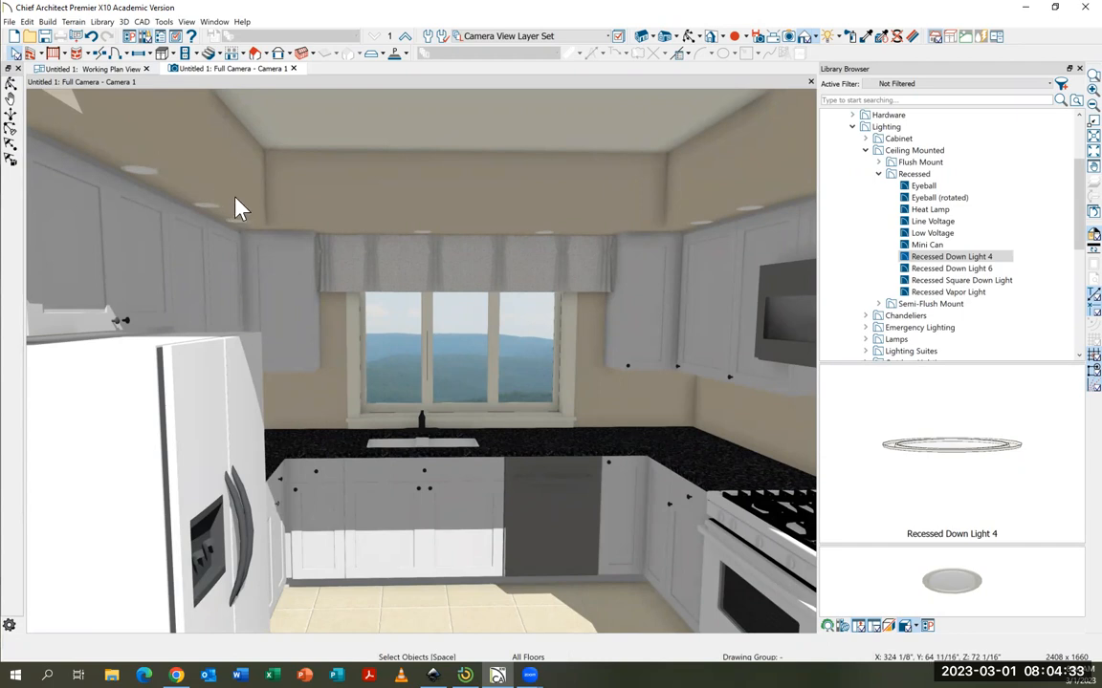
scroll(379, 269, down, 3)
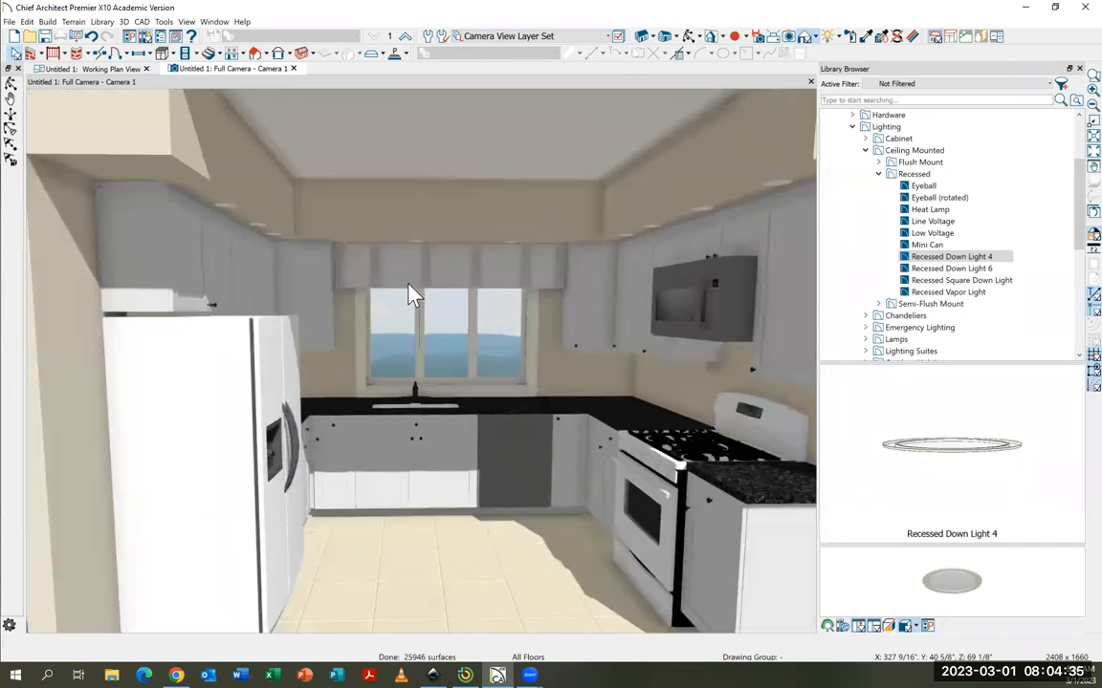
scroll(486, 335, down, 2)
middle_drag(486, 346, 475, 344)
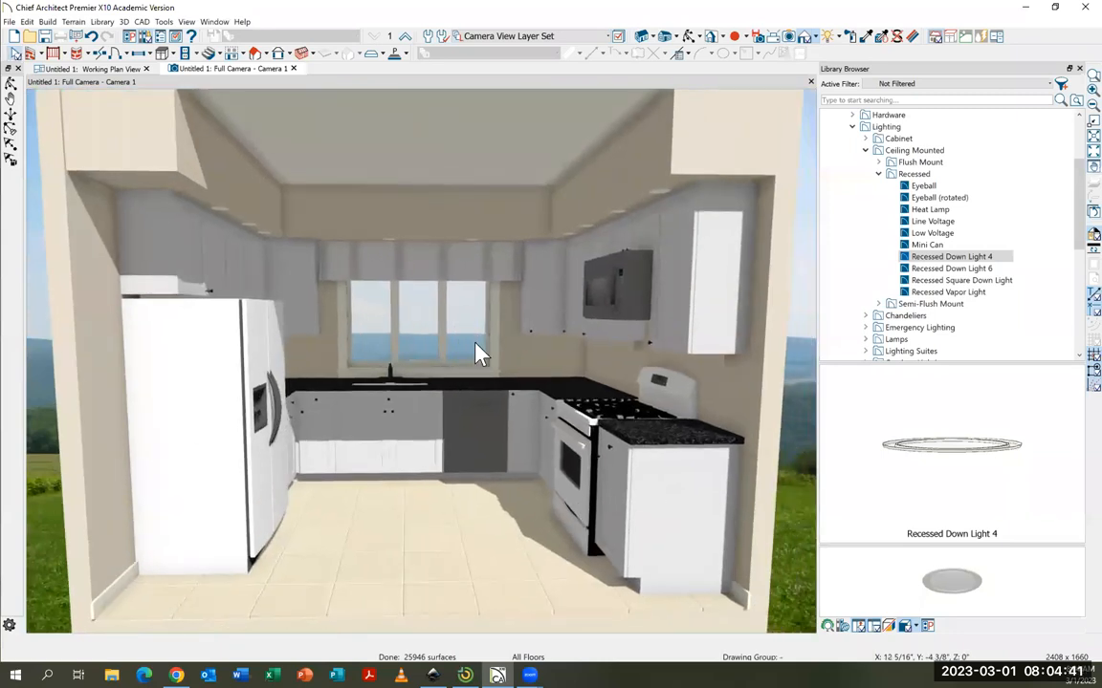